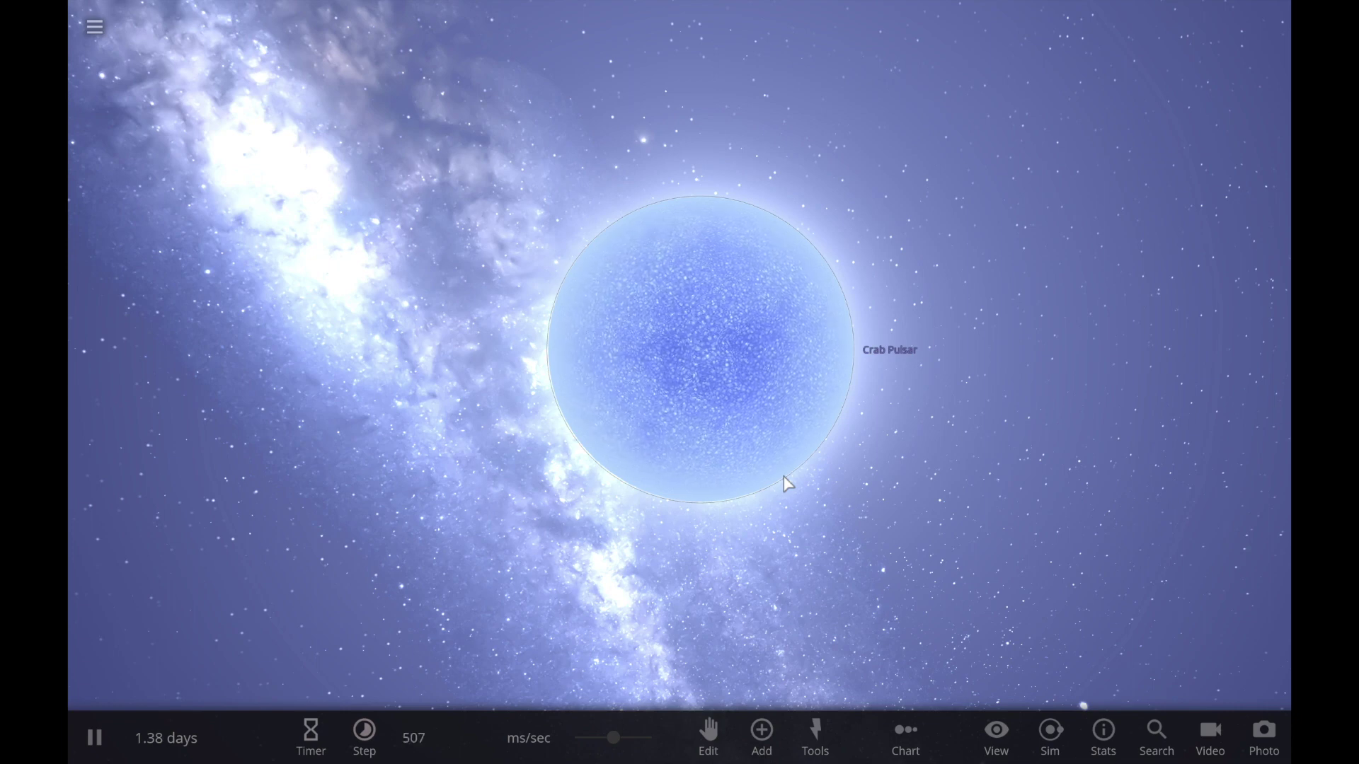
- Rename the Crab Pulsar to 'Crab neutron star' in its properties panel
left_click(893, 349)
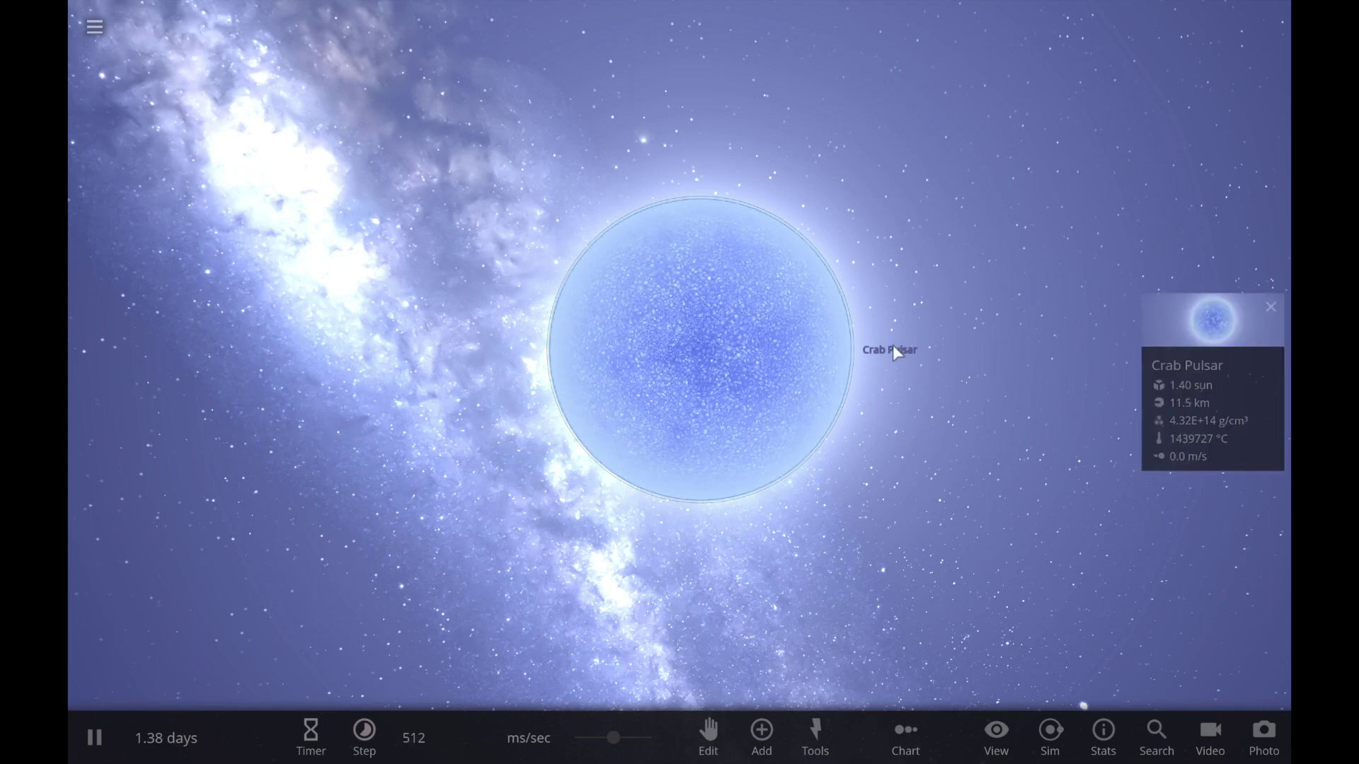
left_click(1216, 320)
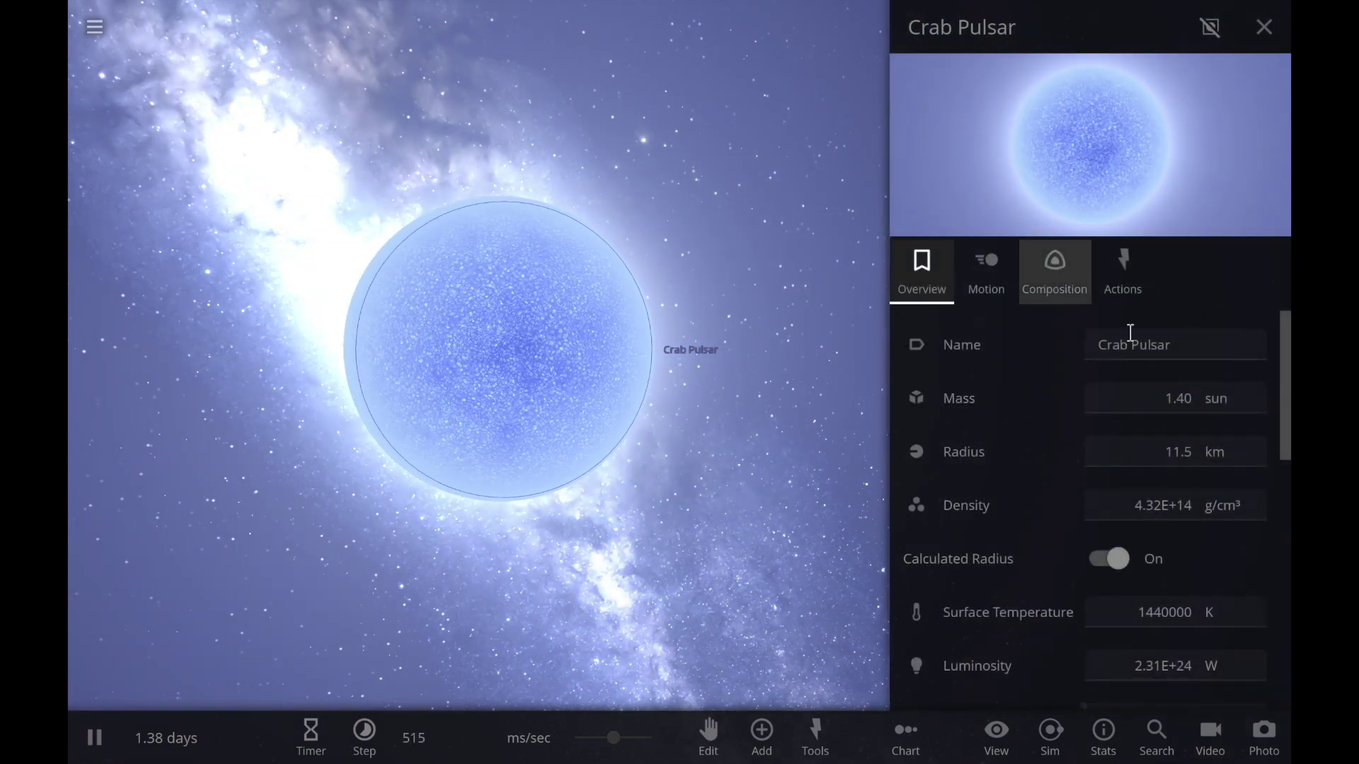
left_click(1179, 342)
left_click(1181, 343)
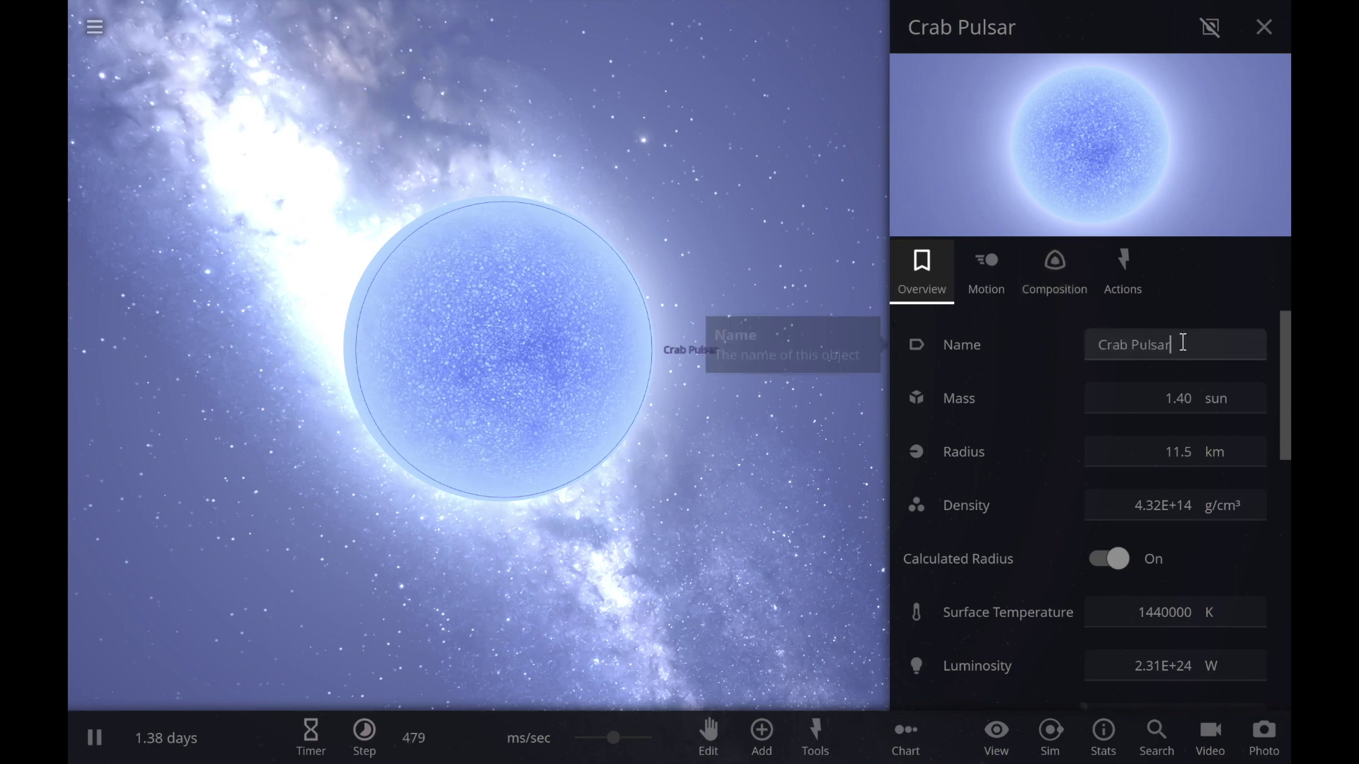
key("BackSpace")
key("BackSpace")
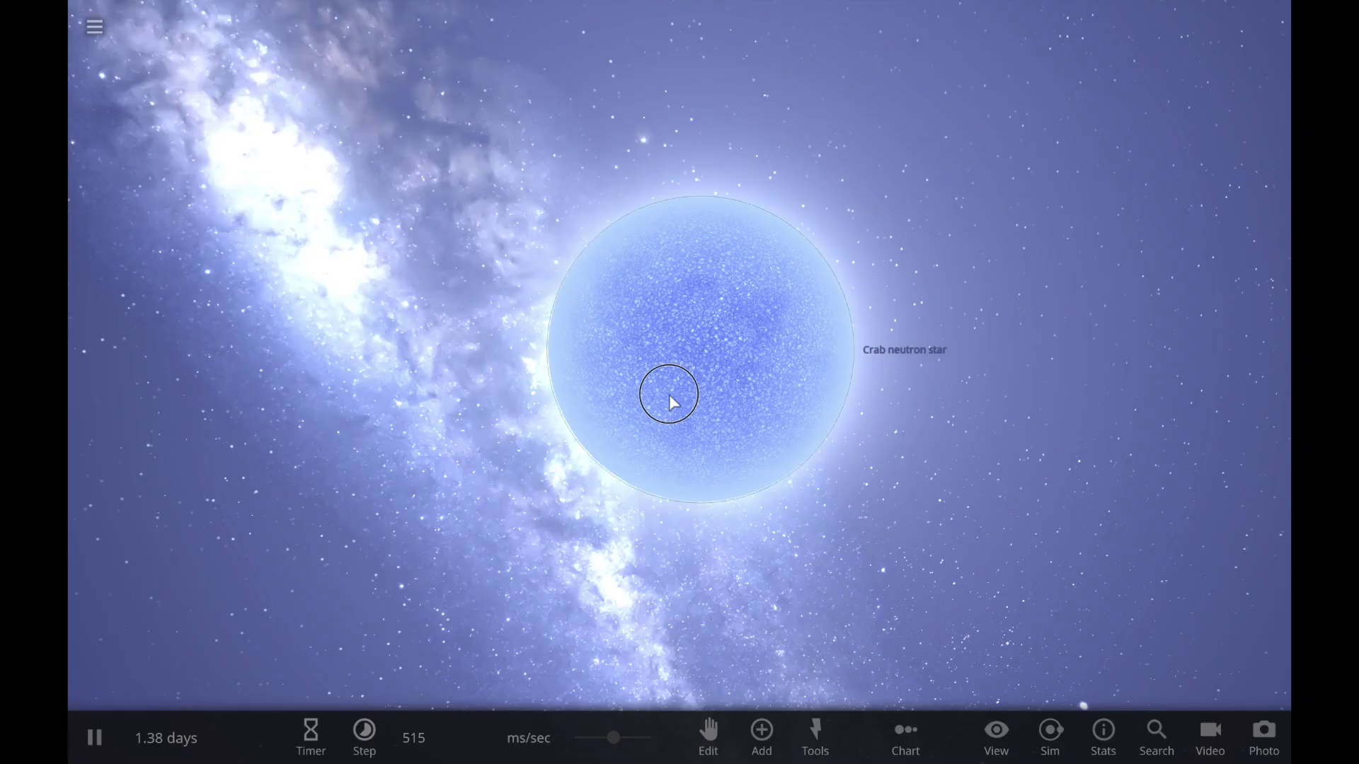
- Delete the Crab neutron star and place Procyon B from the star catalogue
key("Delete")
left_click(761, 731)
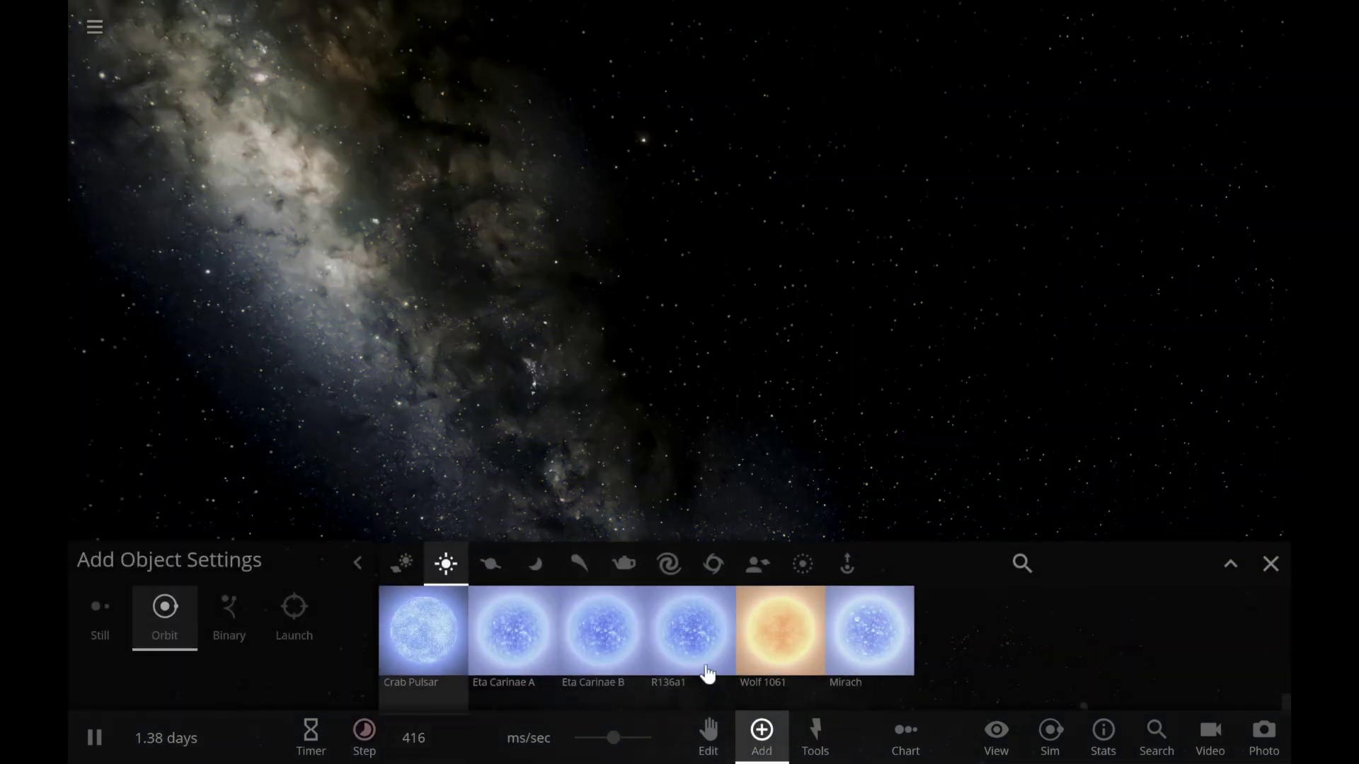
scroll(622, 643, "up", 10)
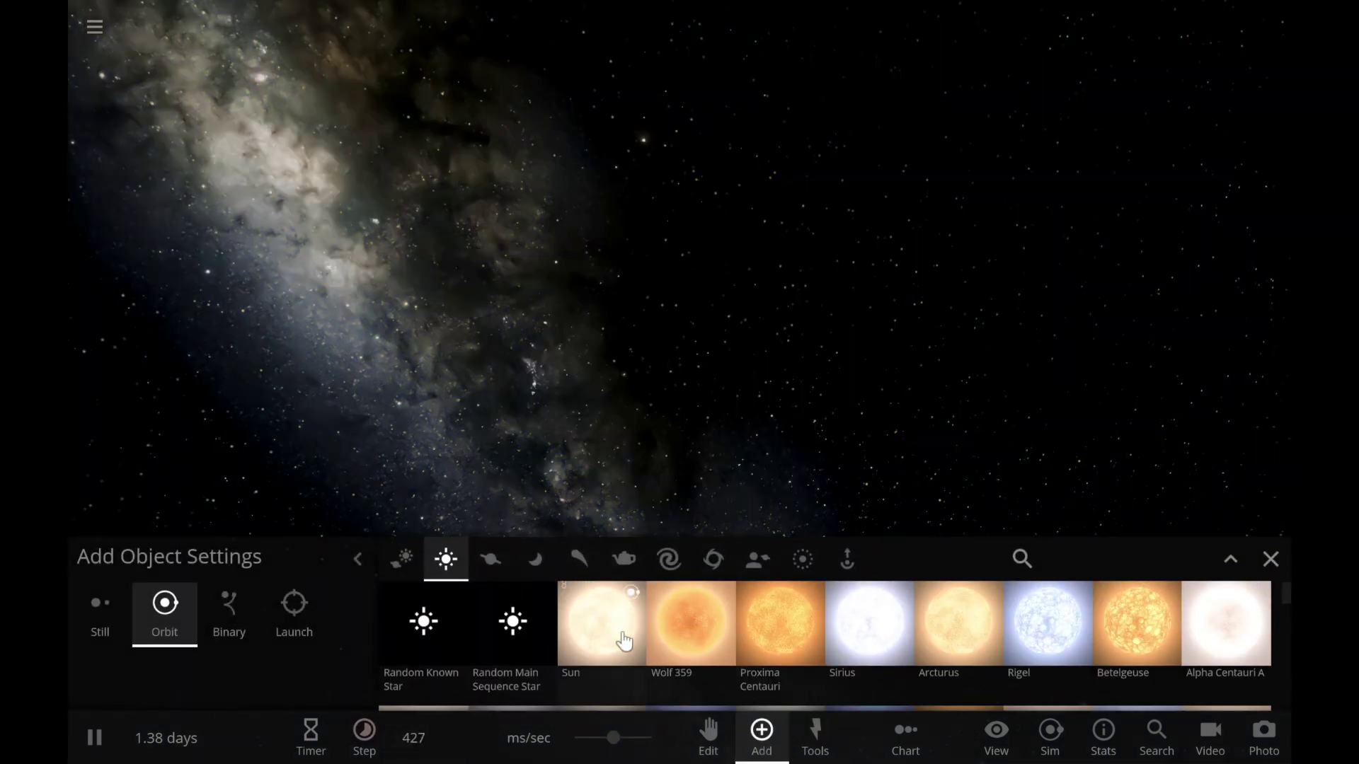
left_click(865, 673)
left_click(1270, 559)
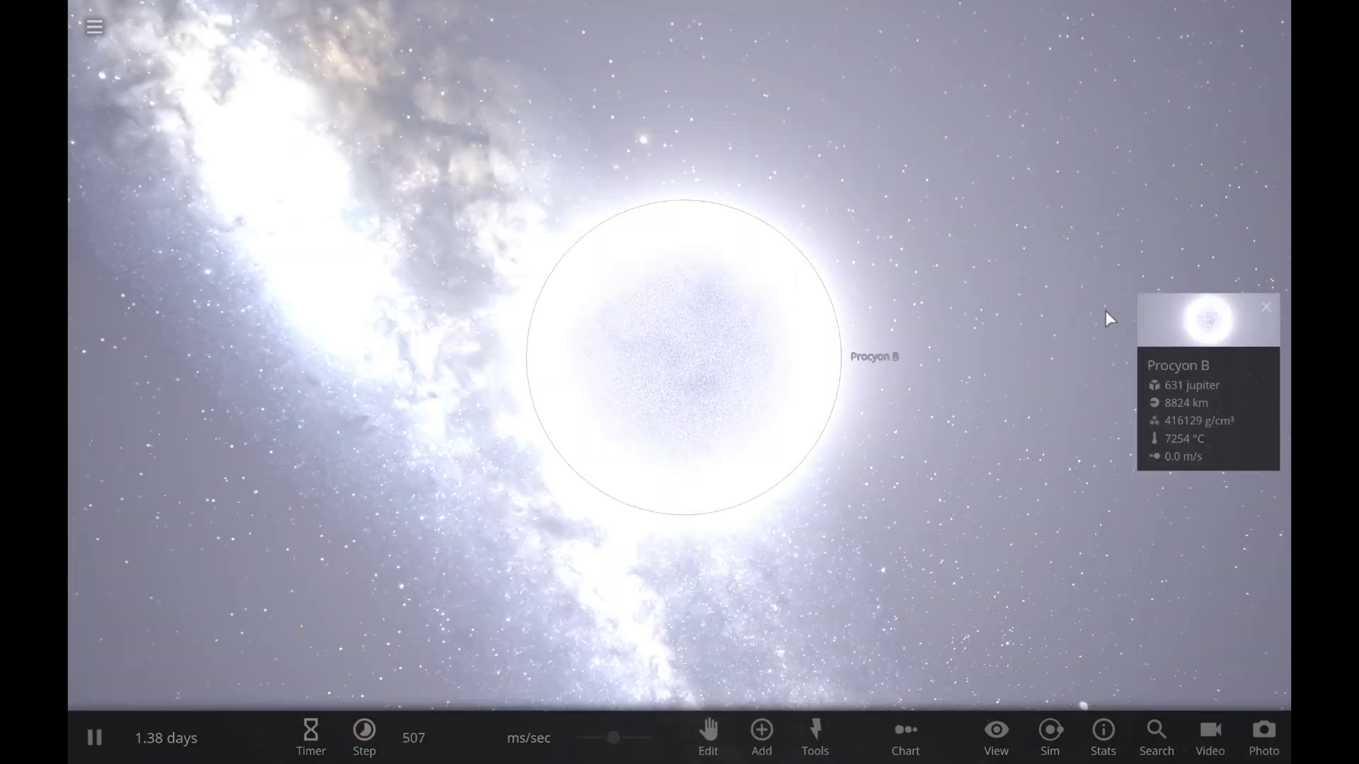
- Check Procyon B's properties, then arm the Explode tool
left_click(1199, 327)
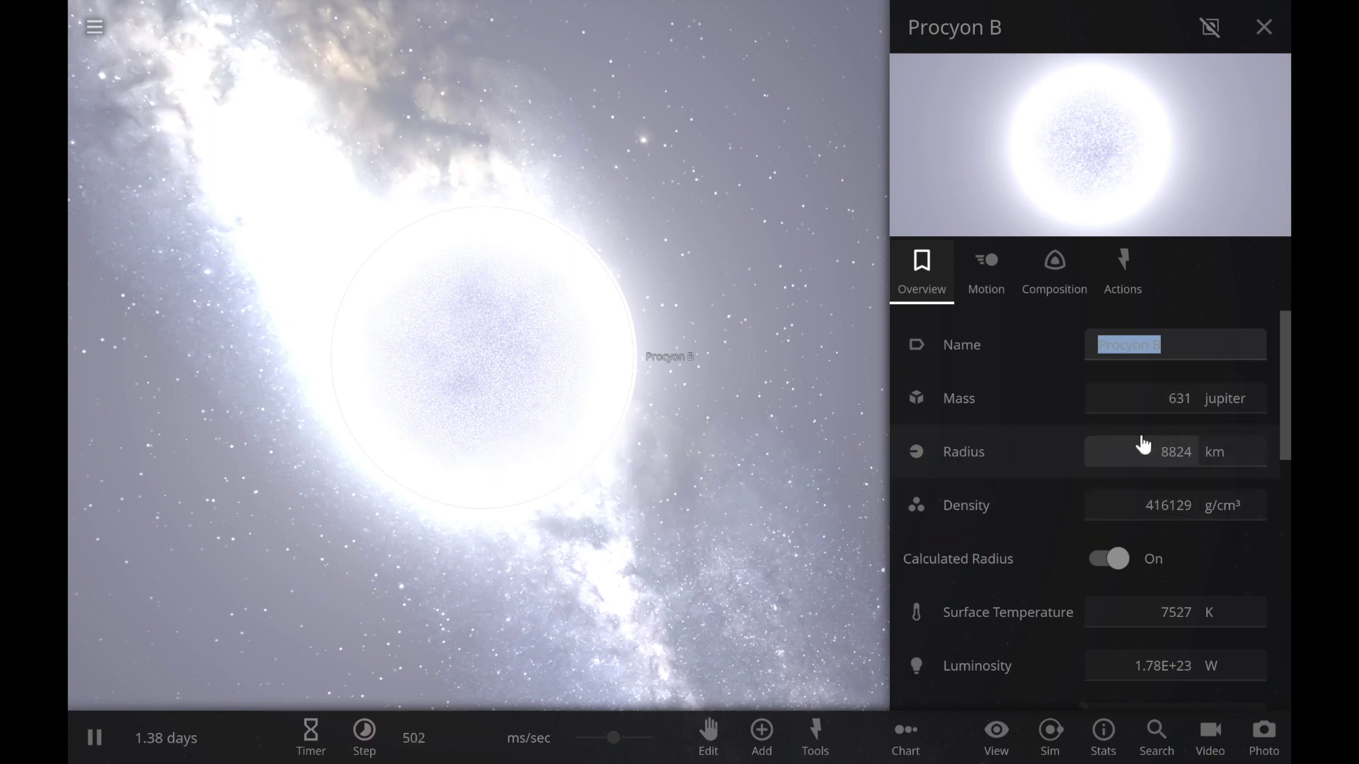
left_click(1263, 26)
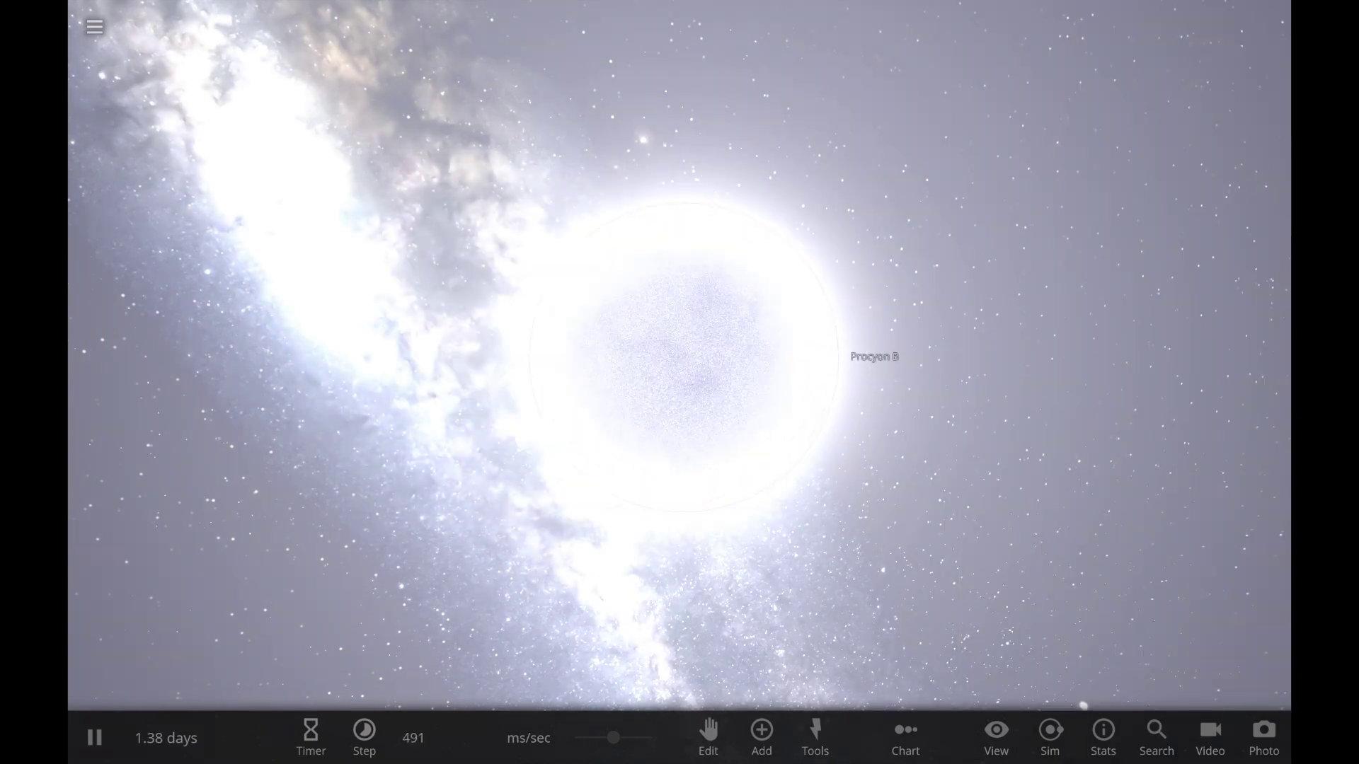
left_click(725, 743)
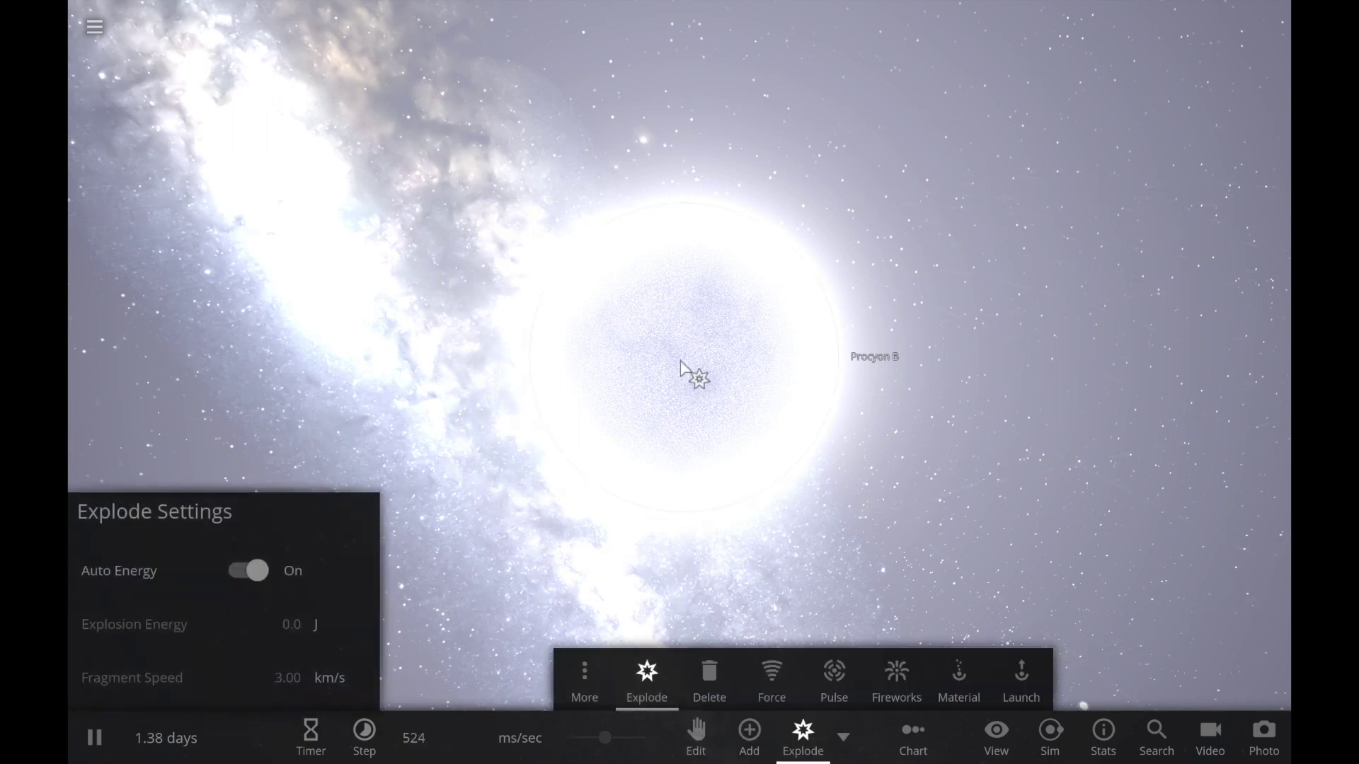
- Explode Procyon B, blast its remnant twice more, then leave the Explode tool
left_click(680, 361)
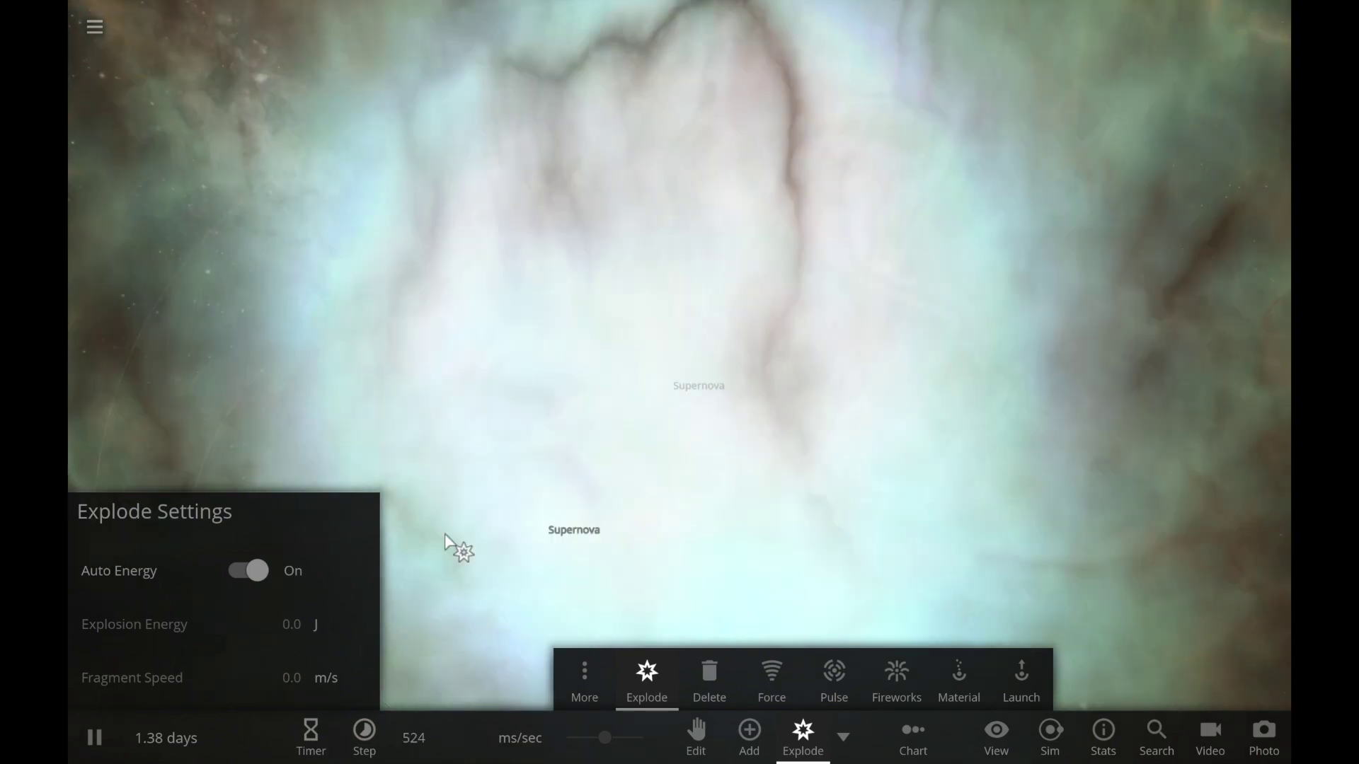
left_click(444, 535)
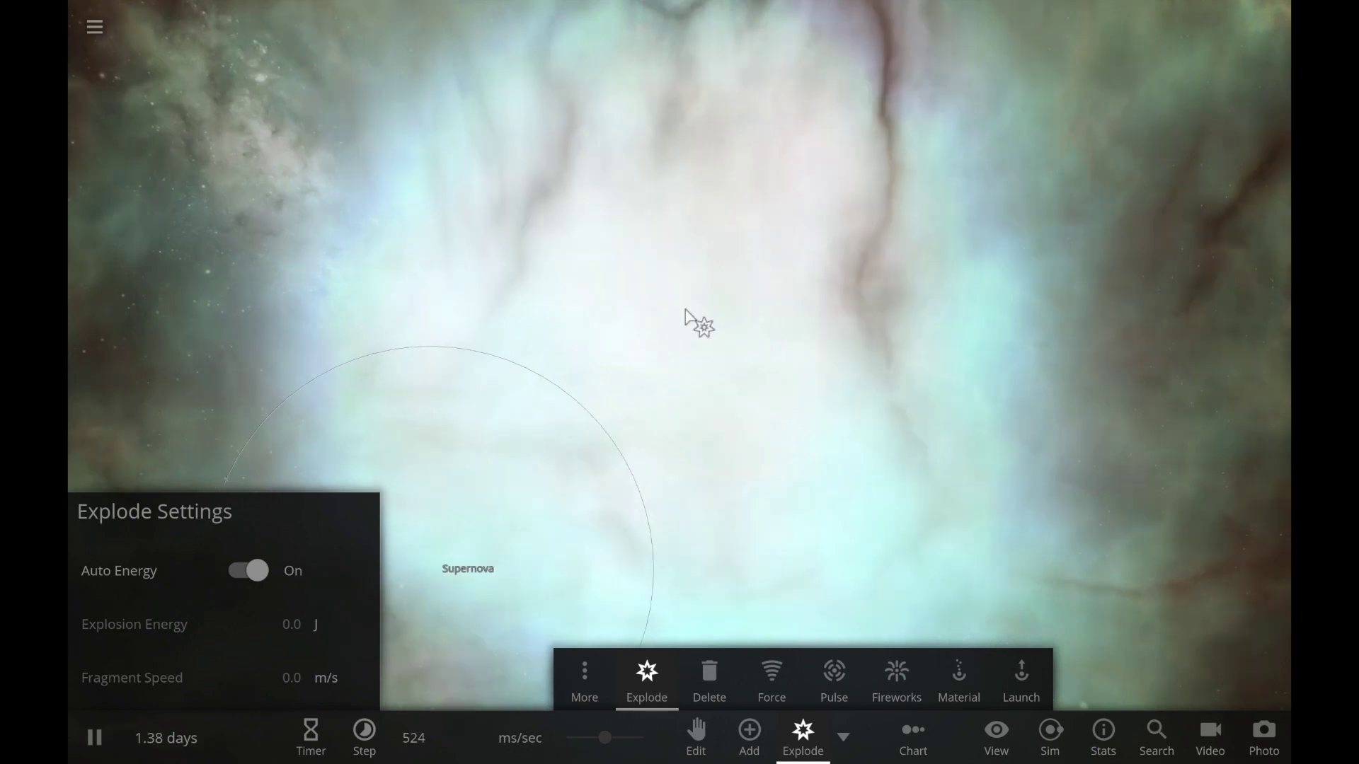
left_click(708, 248)
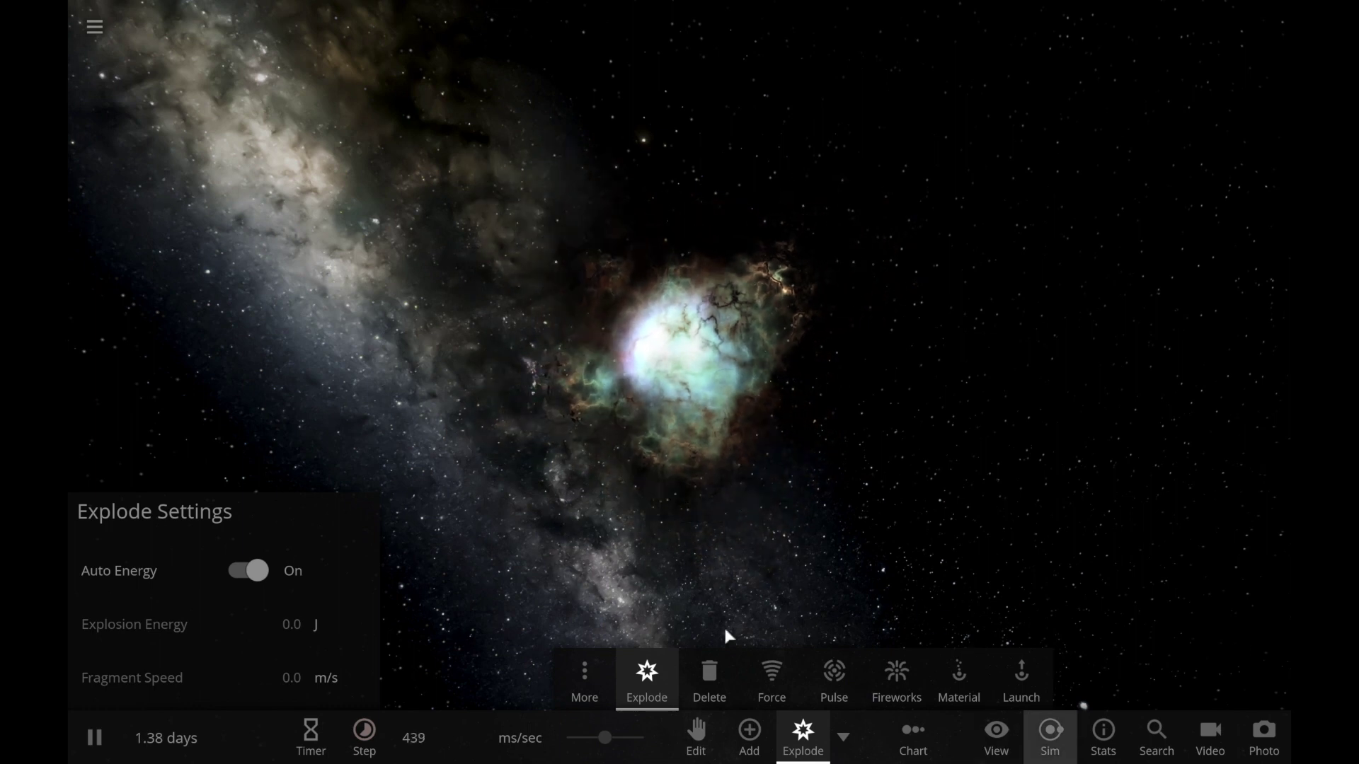
left_click(699, 736)
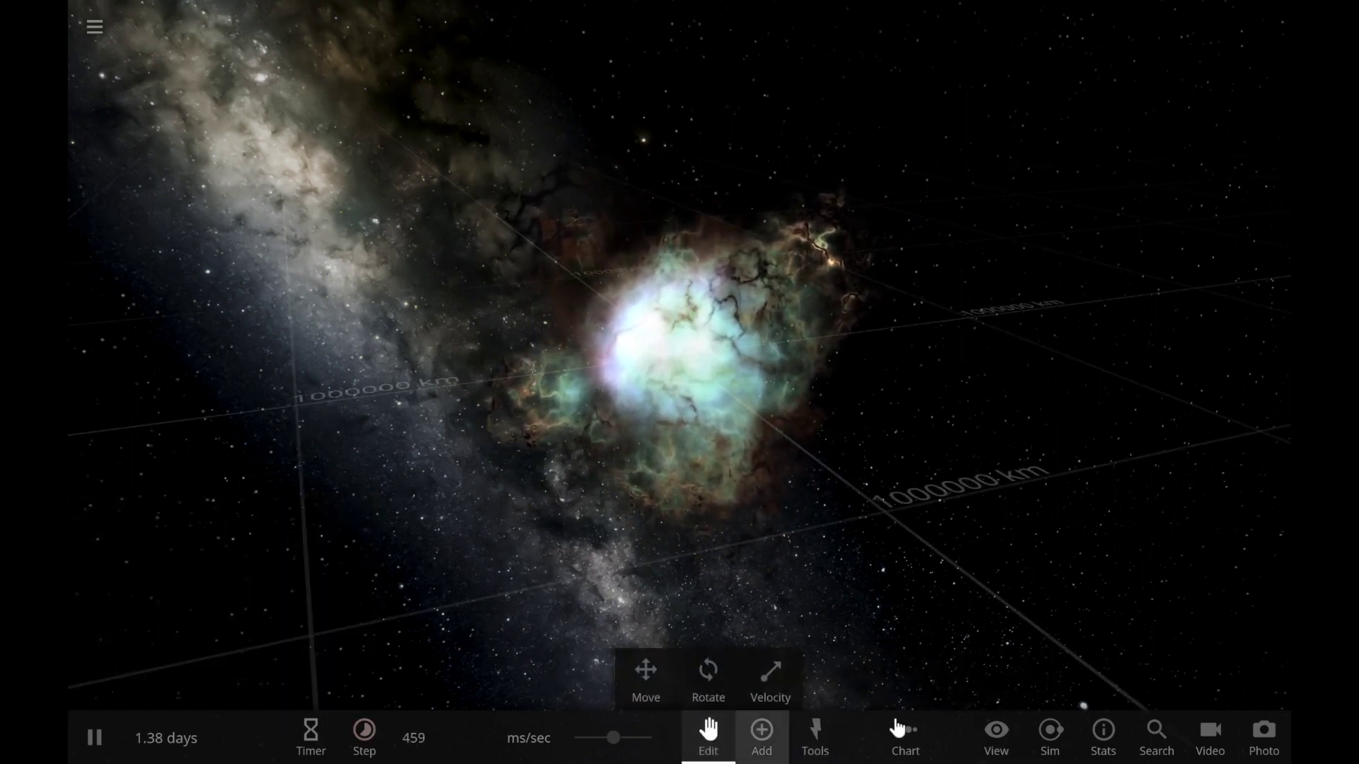
- Dismiss the Add object catalogue without adding anything and bring up the main menu
left_click(761, 736)
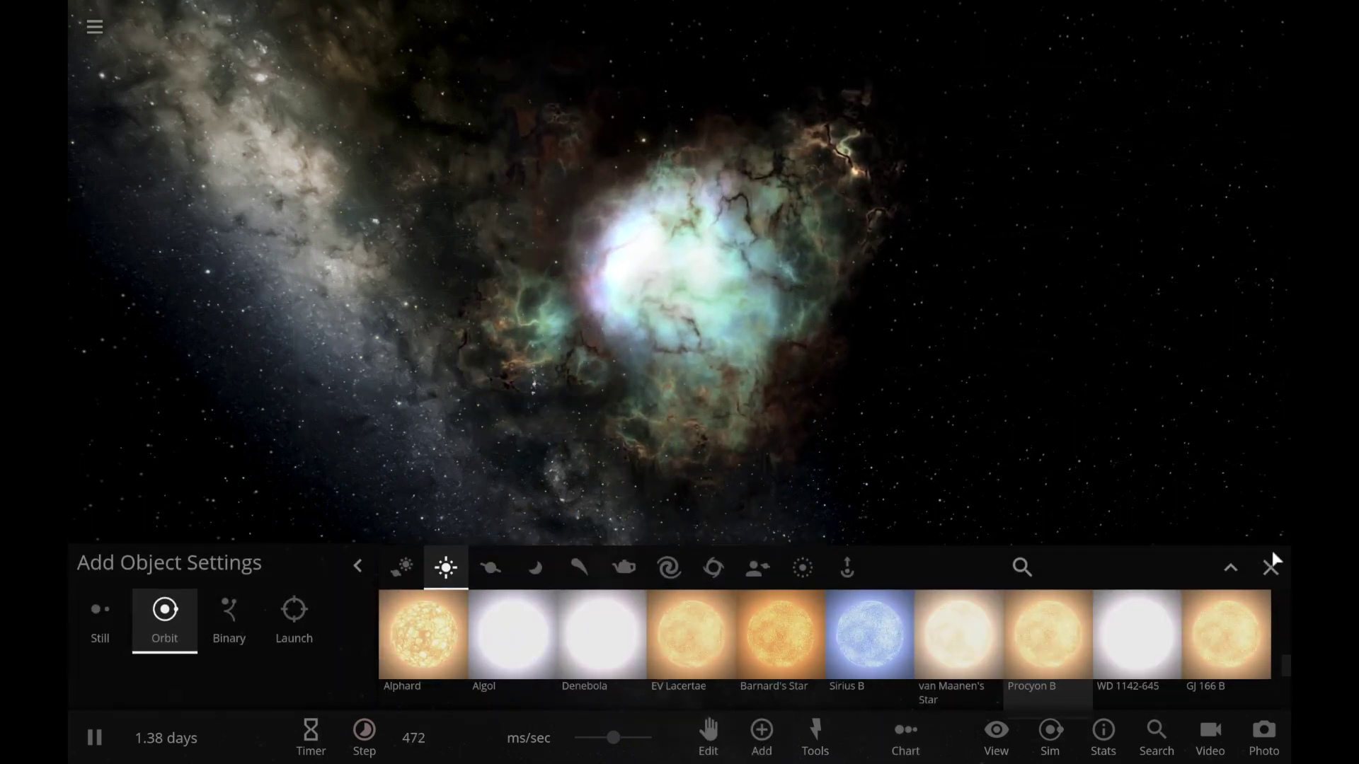
left_click(1270, 558)
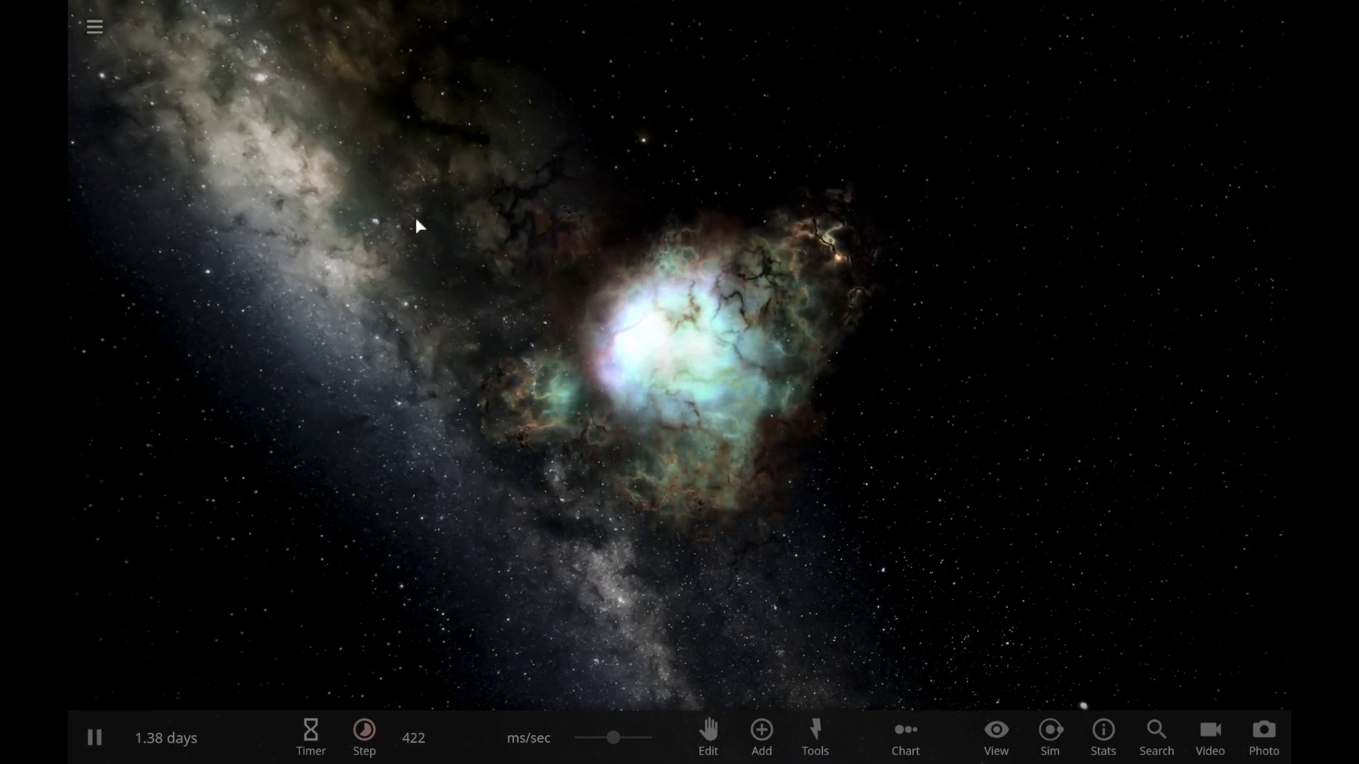
left_click(95, 32)
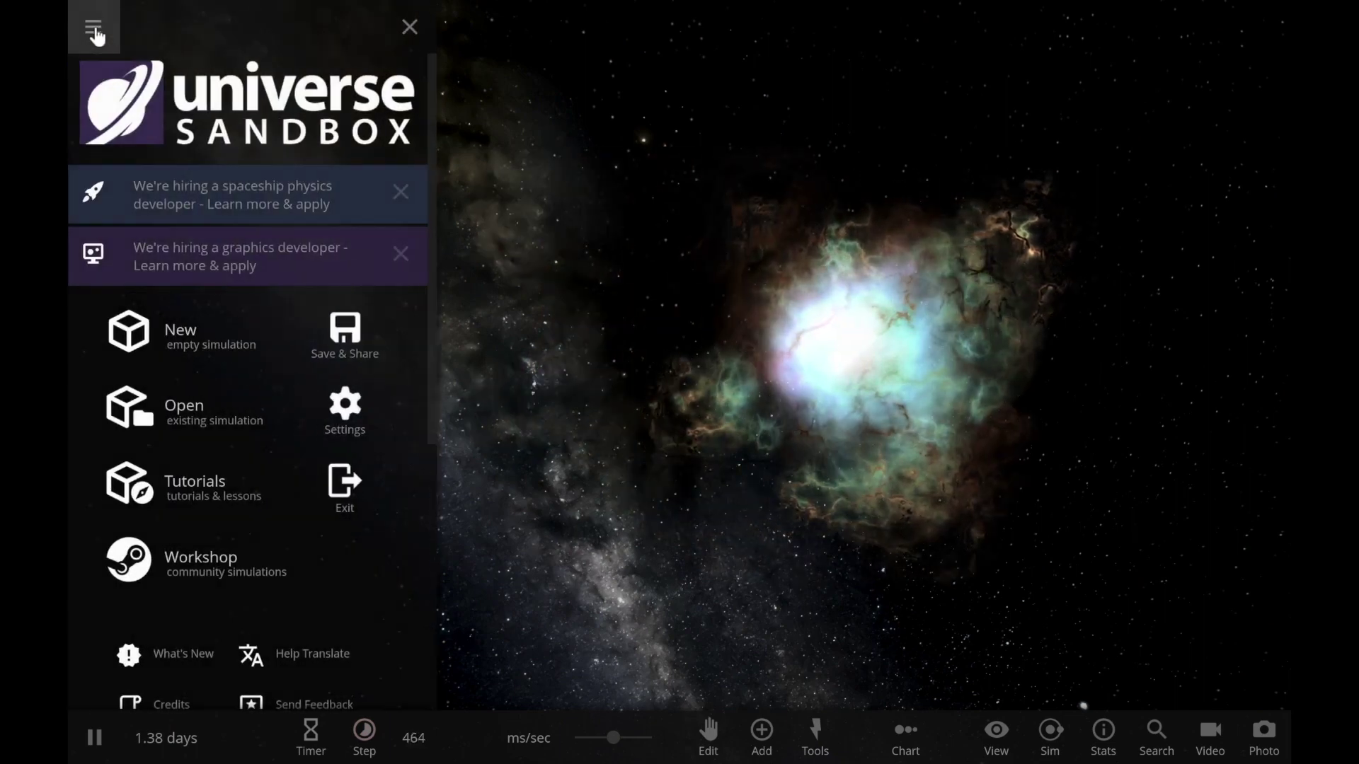
- Start a new empty simulation and pick Crab Pulsar from the star catalogue
left_click(190, 343)
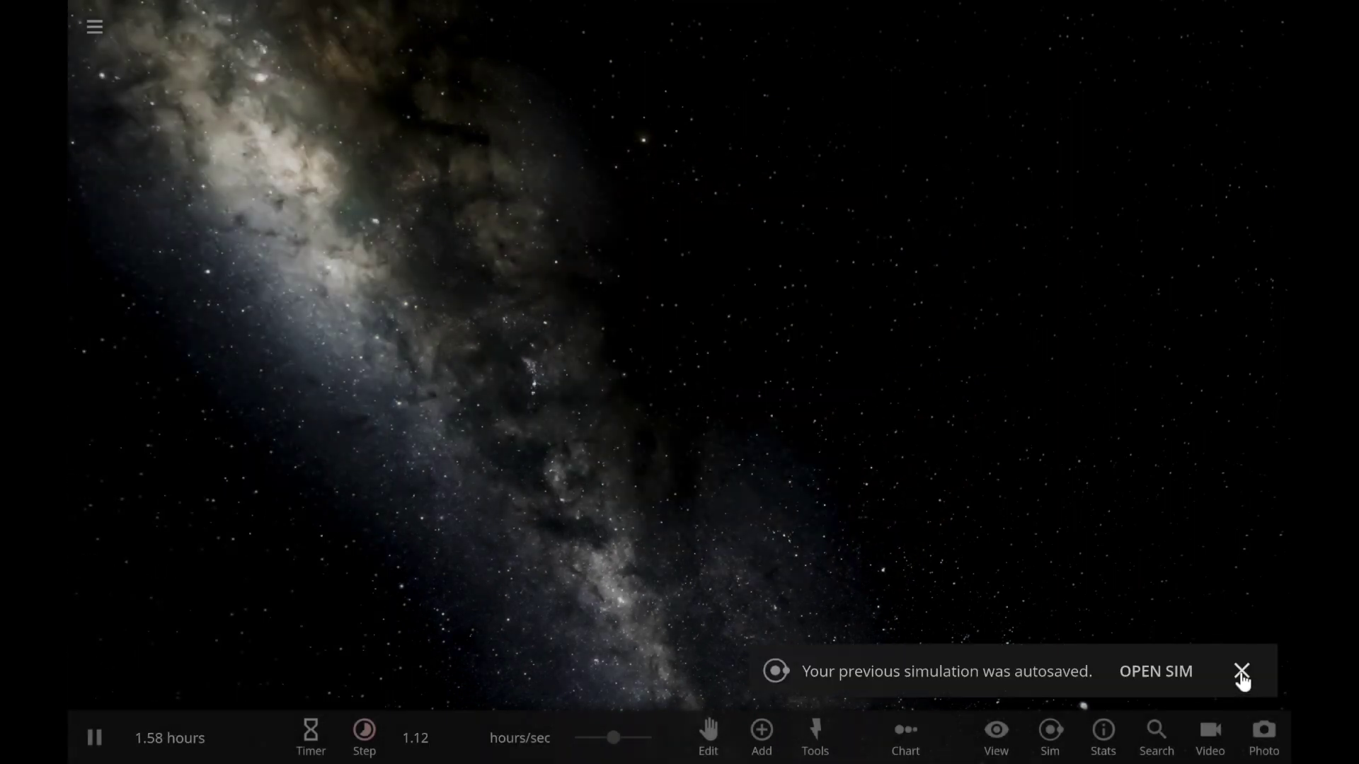
left_click(1247, 676)
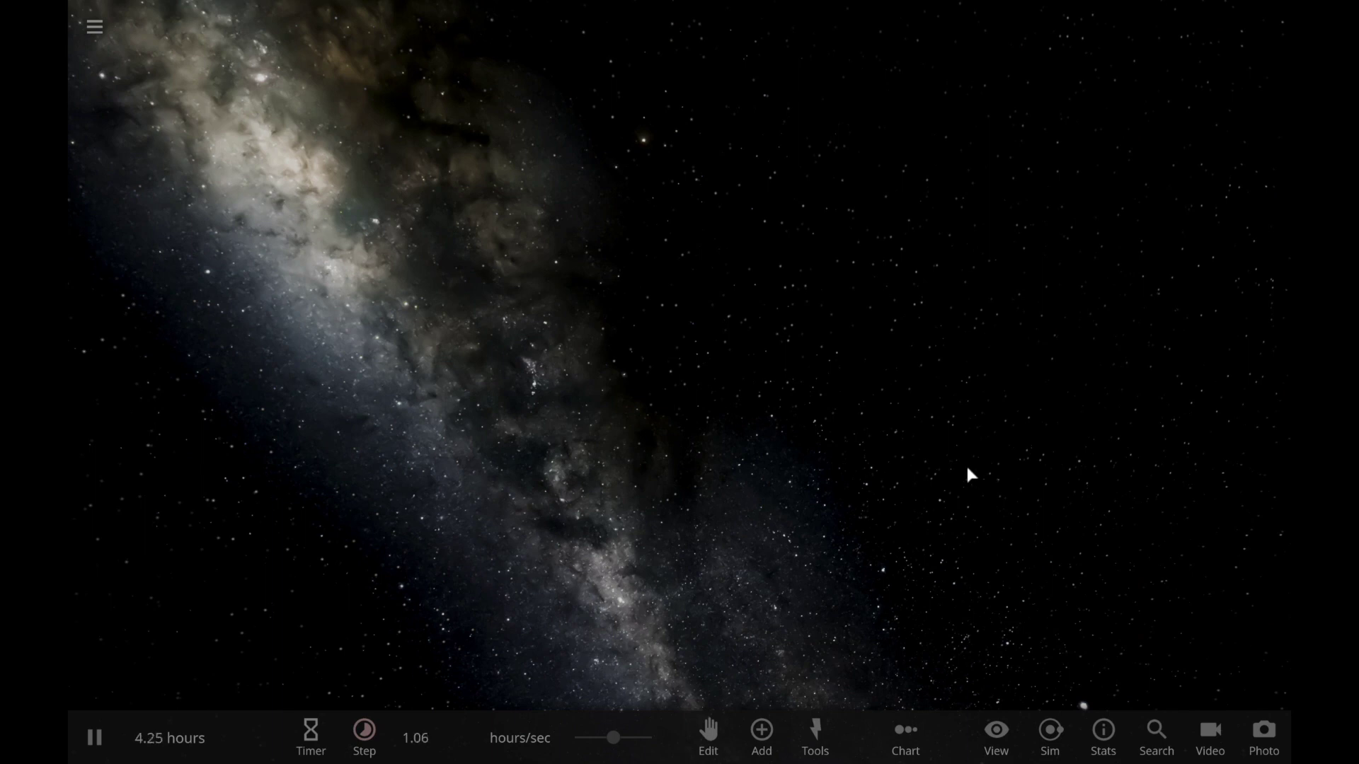
left_click(768, 748)
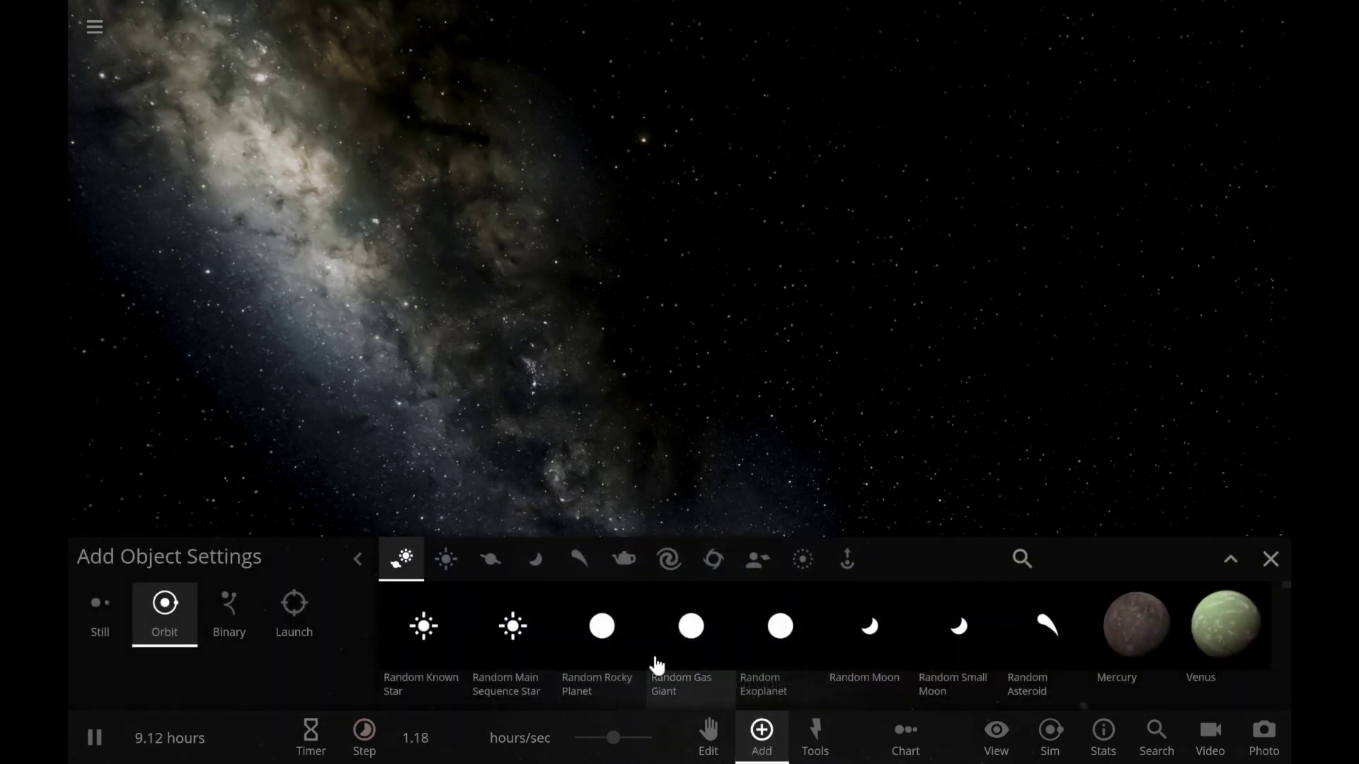
scroll(652, 661, "down", 5)
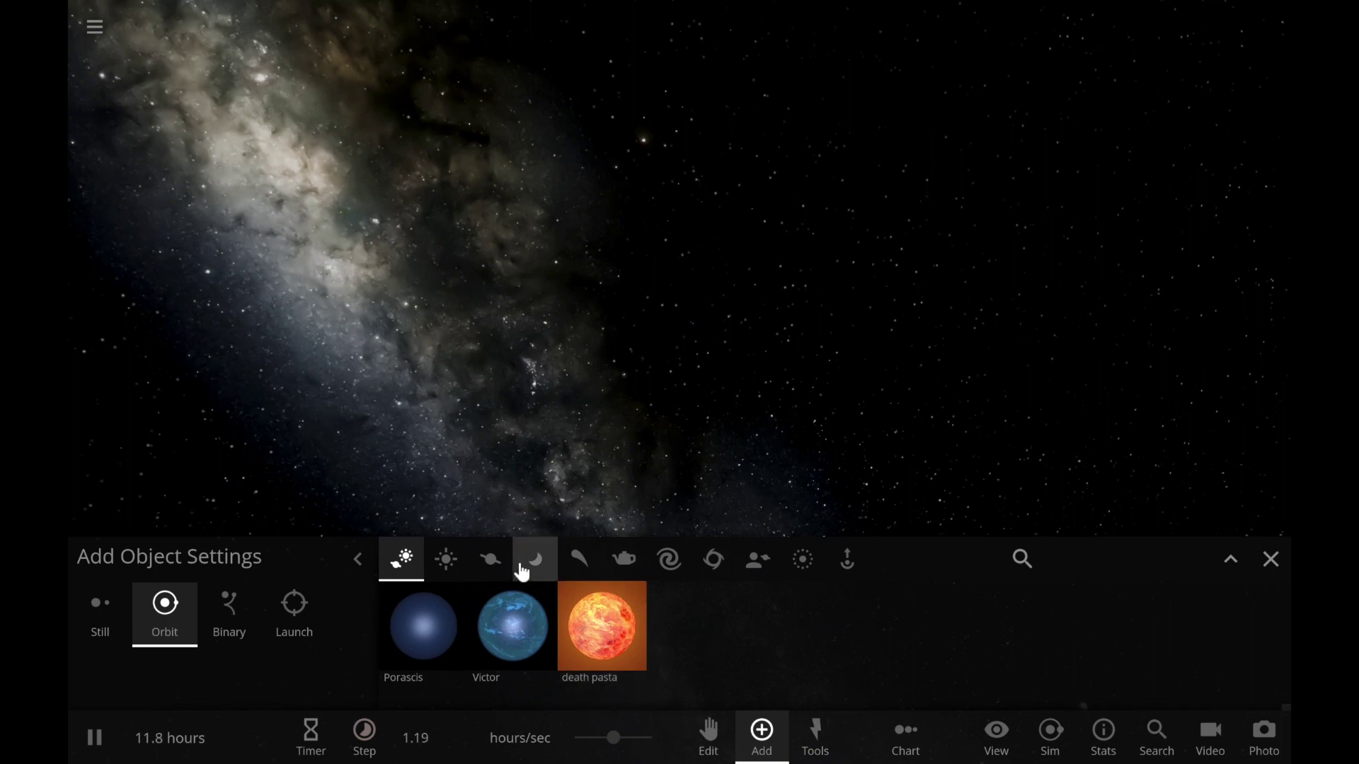
left_click(461, 568)
scroll(510, 659, "down", 5)
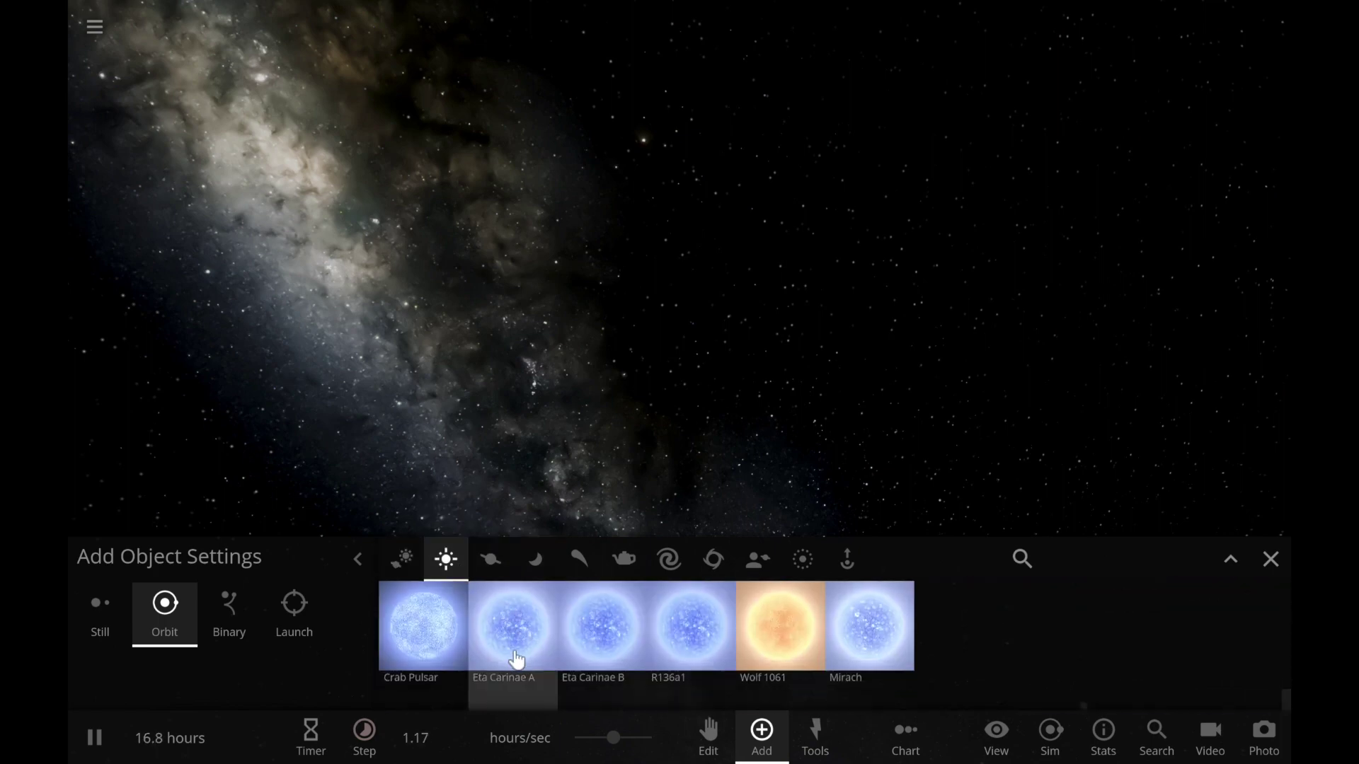
scroll(427, 641, "down", 3)
left_click(434, 658)
- Place the Crab Pulsar, slow the simulation speed, and select the pulsar
left_click(708, 261)
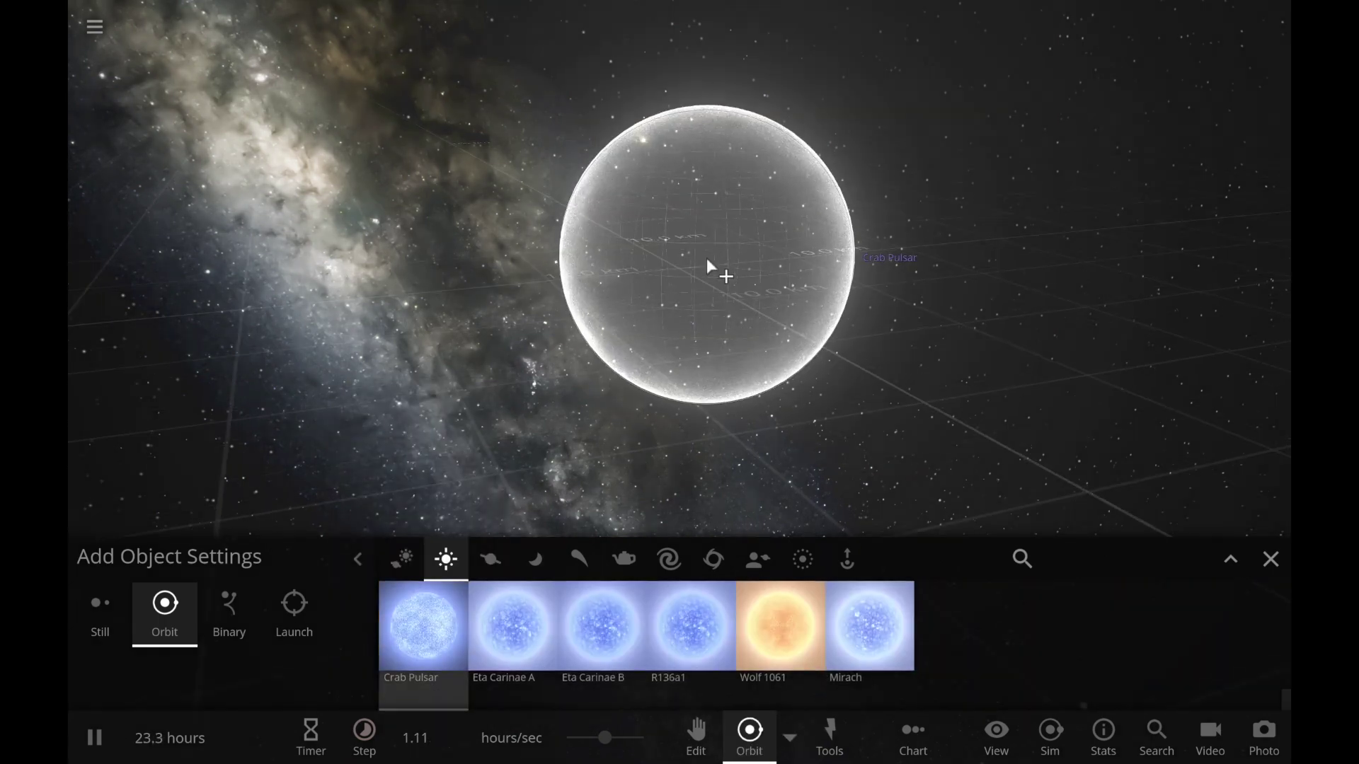
left_click(709, 262)
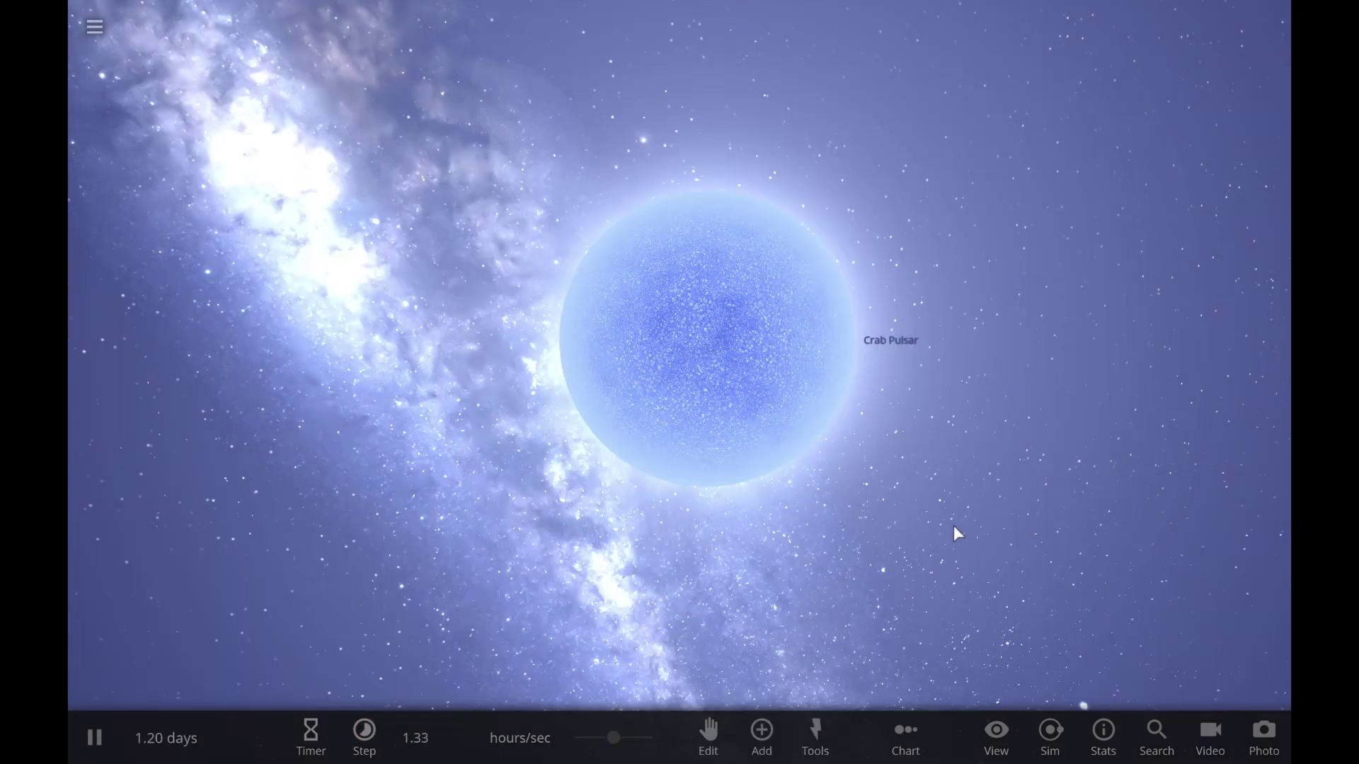
left_click_drag(594, 737, 551, 741)
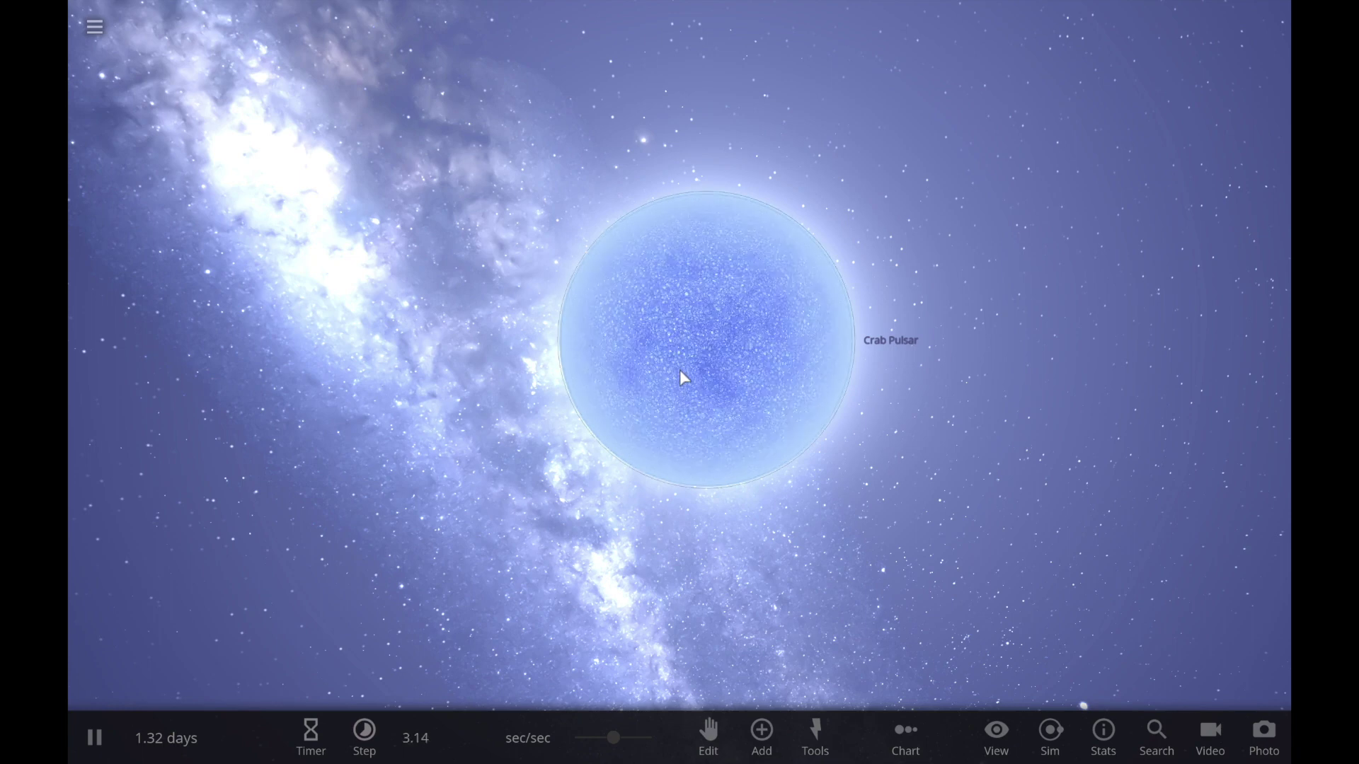
left_click(732, 354)
- Raise the Crab Pulsar's mass from about 1.4 to about 2 suns
left_click(1197, 338)
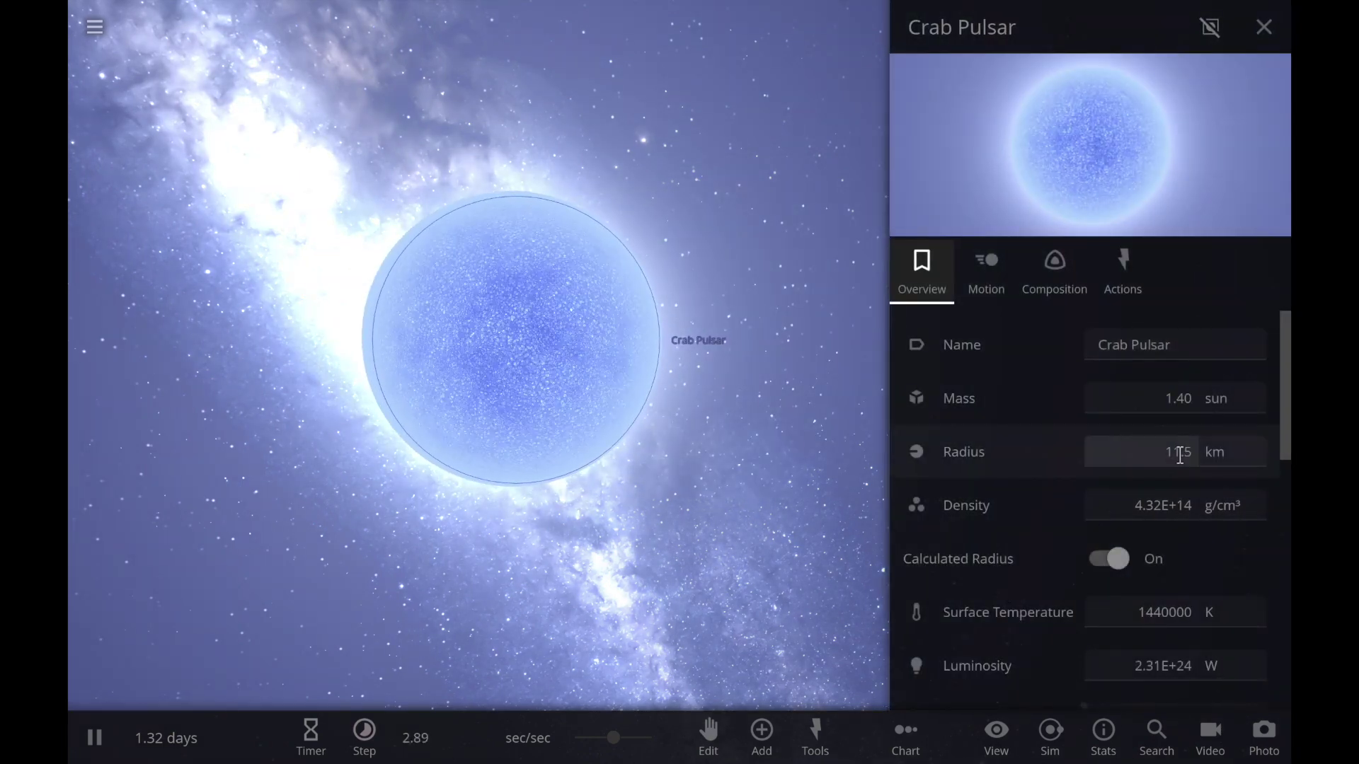
left_click(1182, 399)
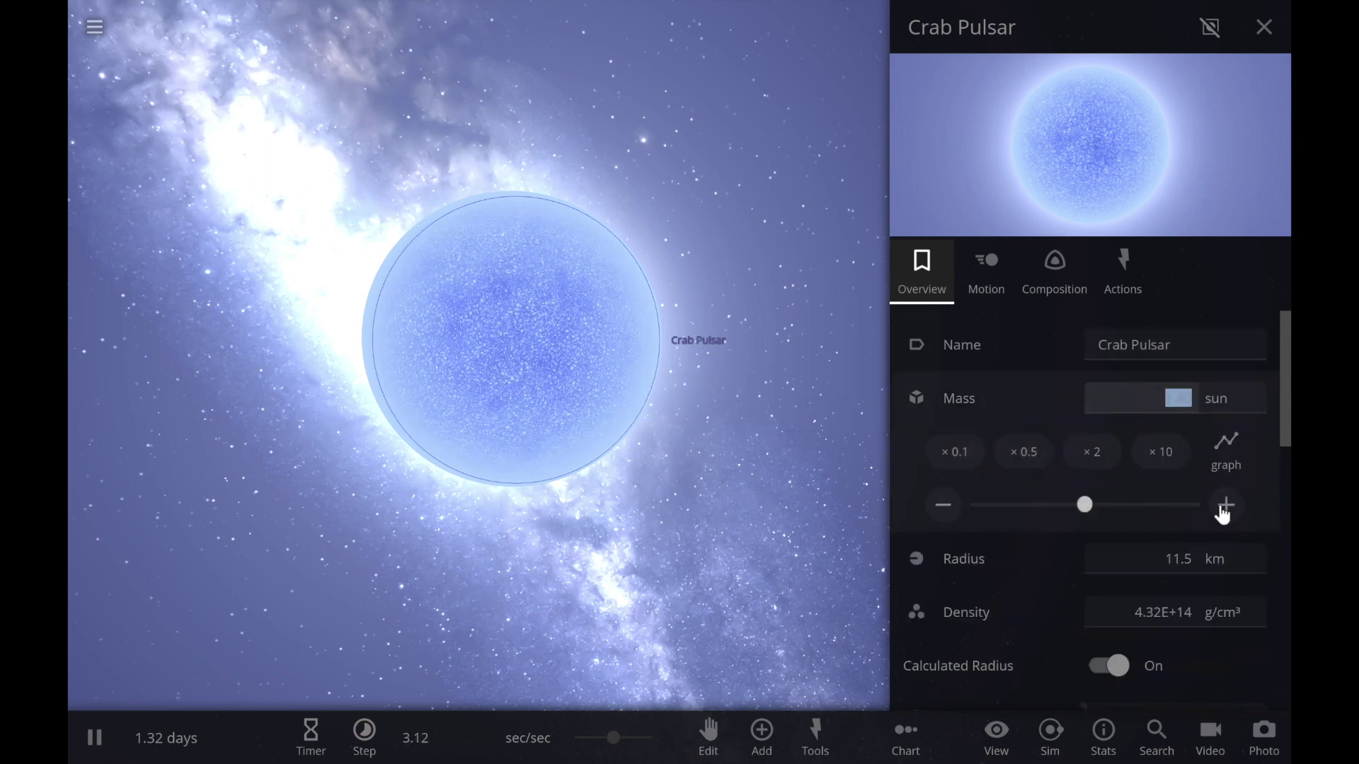
left_click(1224, 506)
left_click(1085, 506)
left_click(1226, 504)
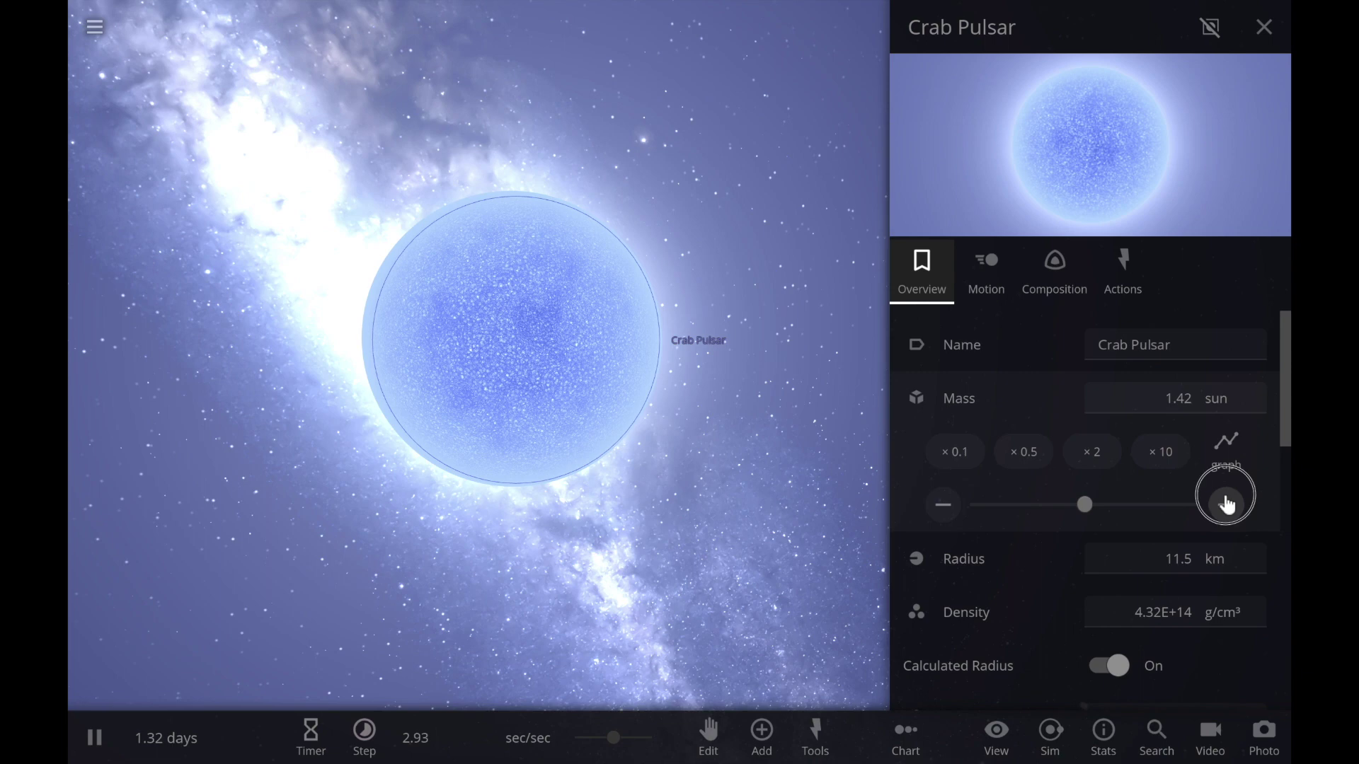
left_click_drag(1227, 504, 1226, 504)
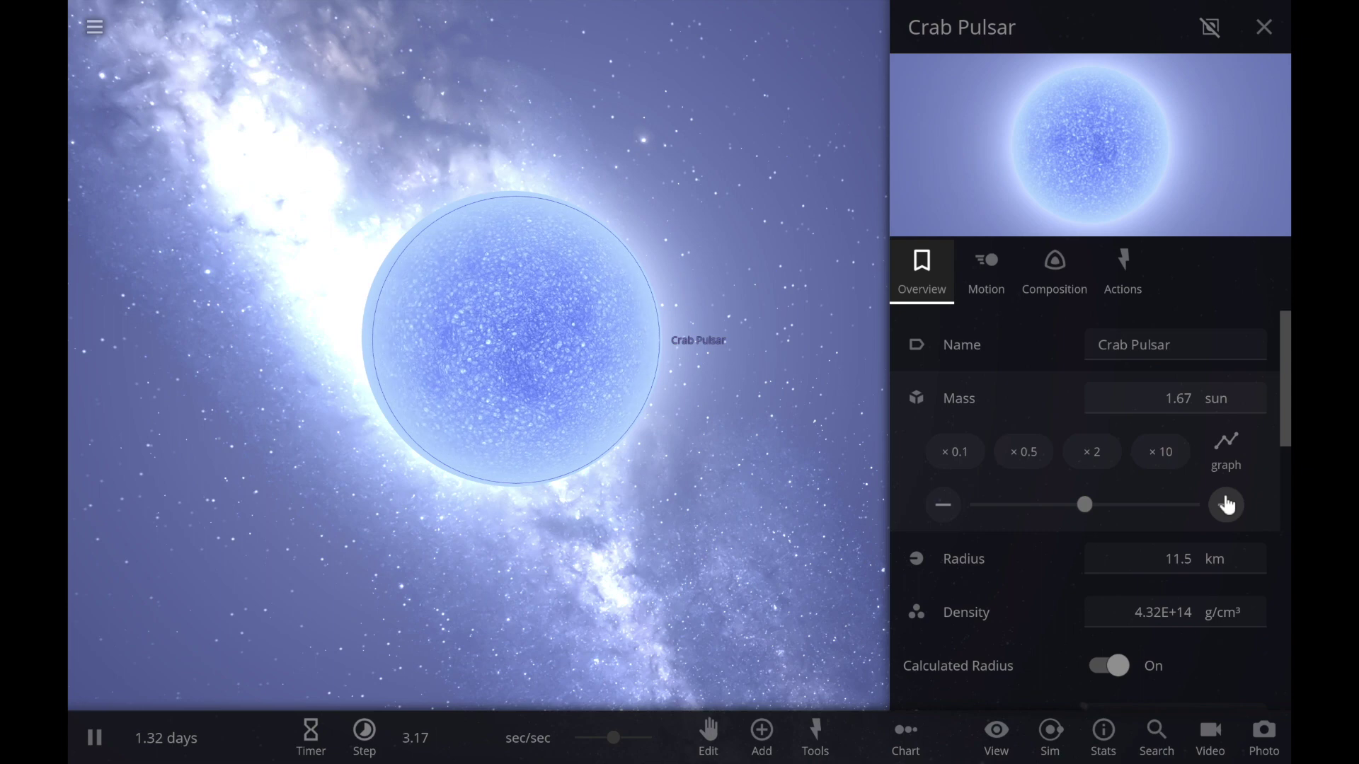
left_click(1227, 505)
left_click(1226, 504)
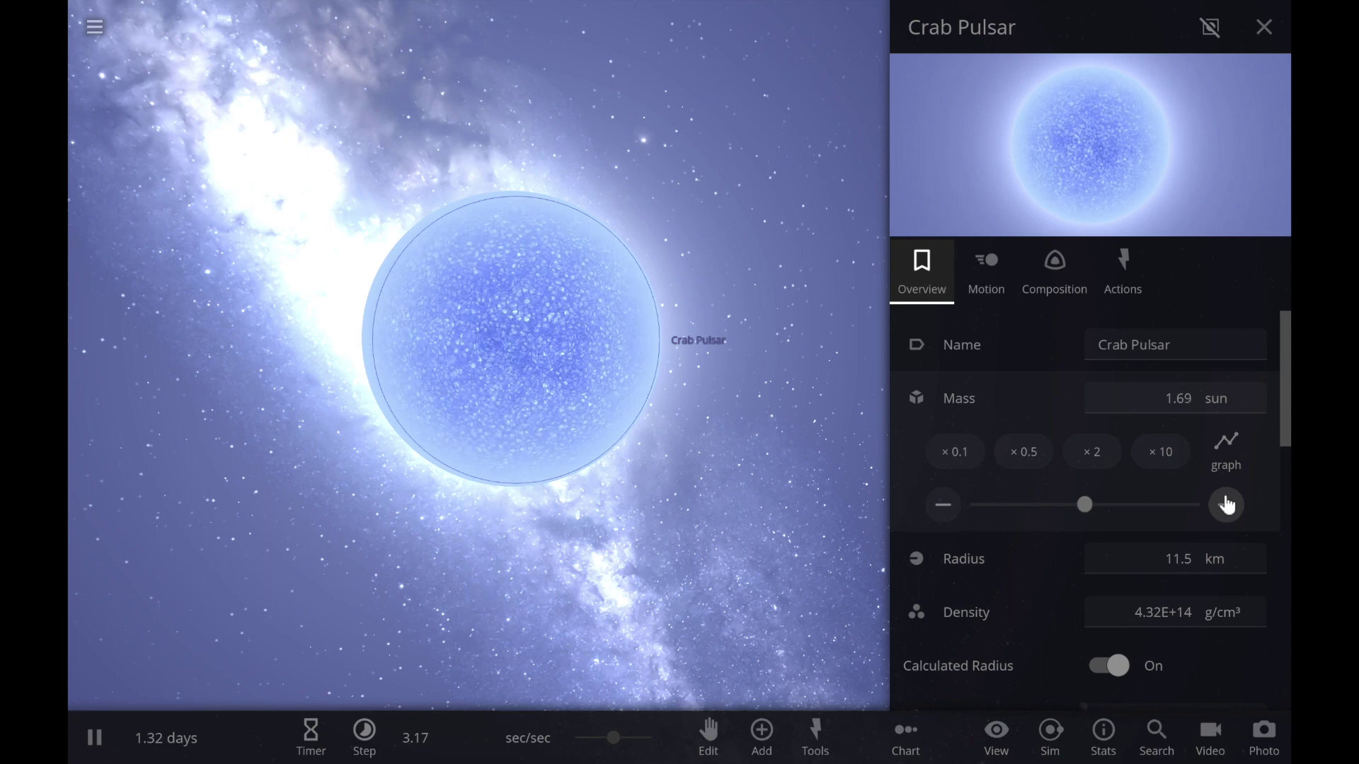
left_click(1226, 504)
left_click(1227, 505)
left_click(1226, 504)
left_click(1226, 505)
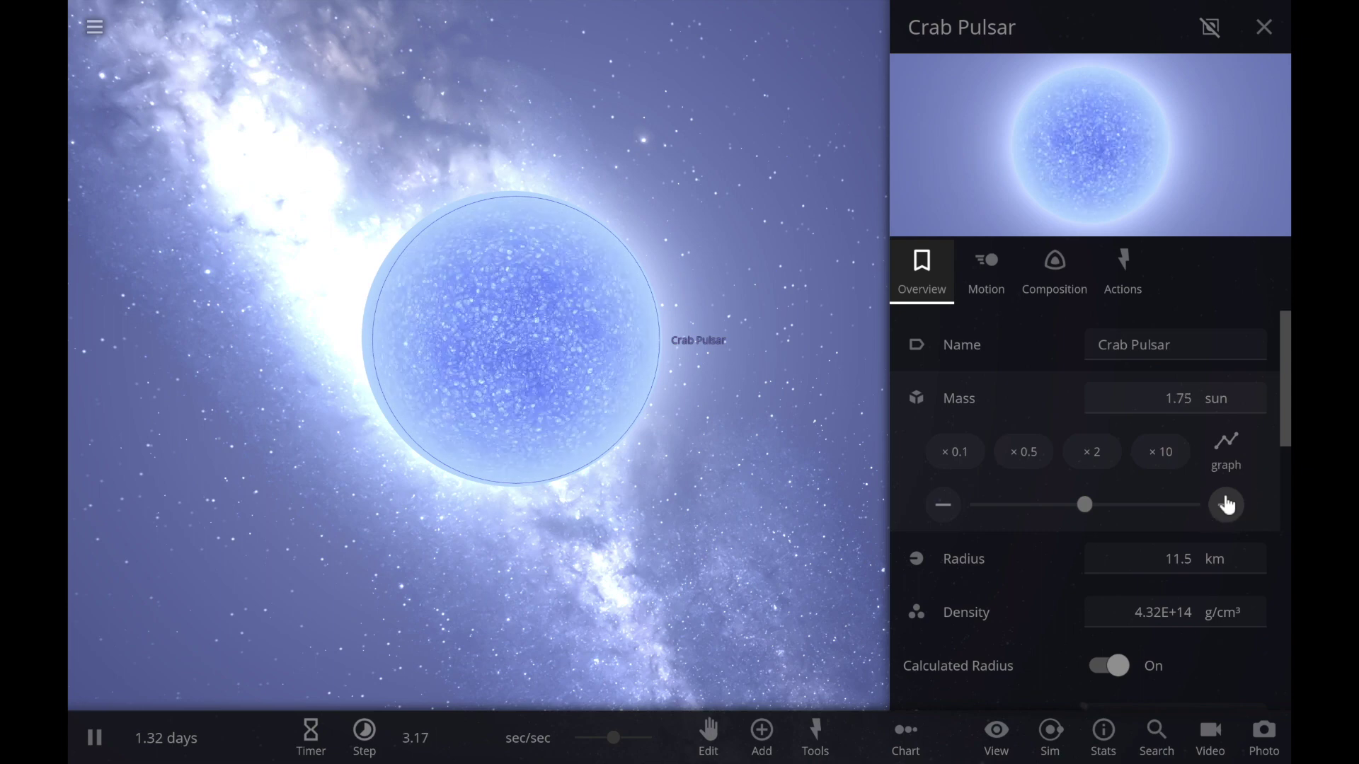
left_click(1226, 505)
left_click(1227, 504)
left_click(1227, 505)
left_click(1226, 504)
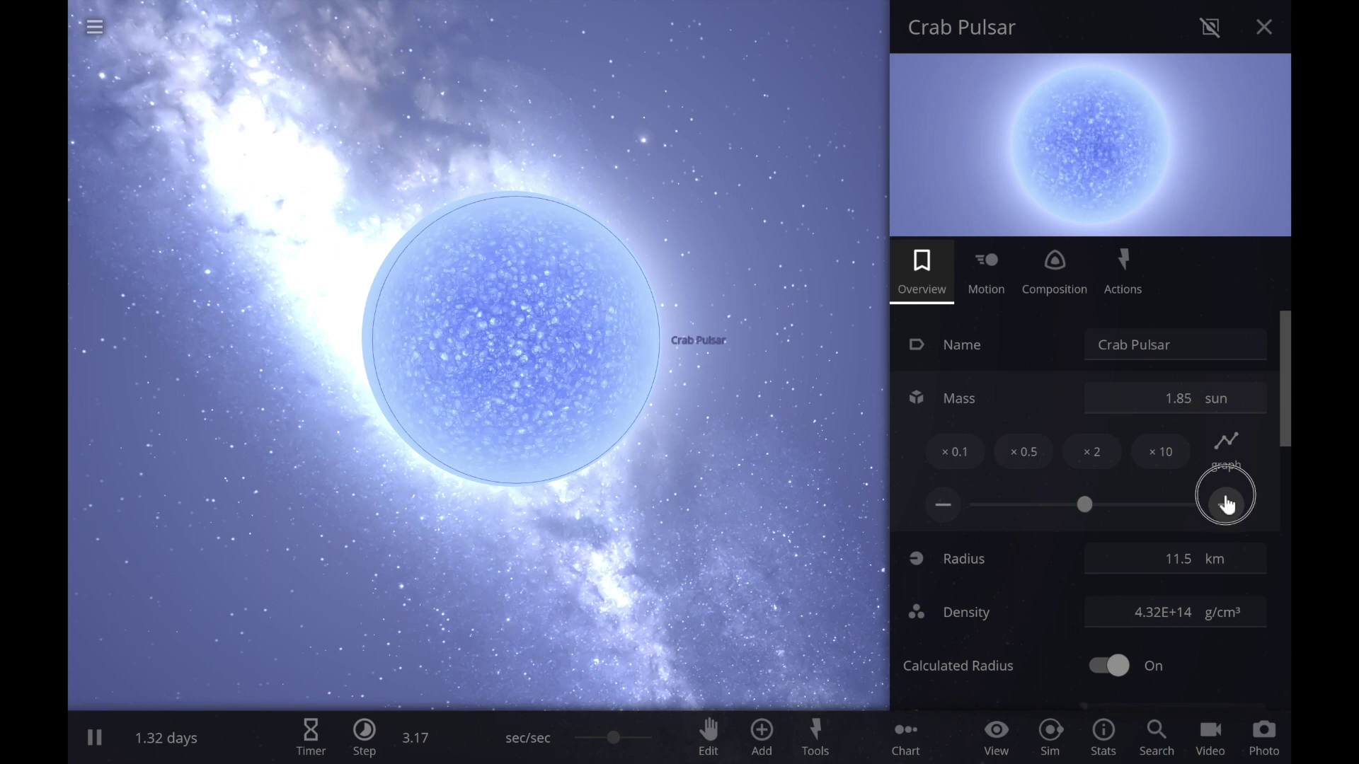
left_click(1226, 505)
left_click(1226, 505)
left_click(1226, 505)
left_click(1227, 505)
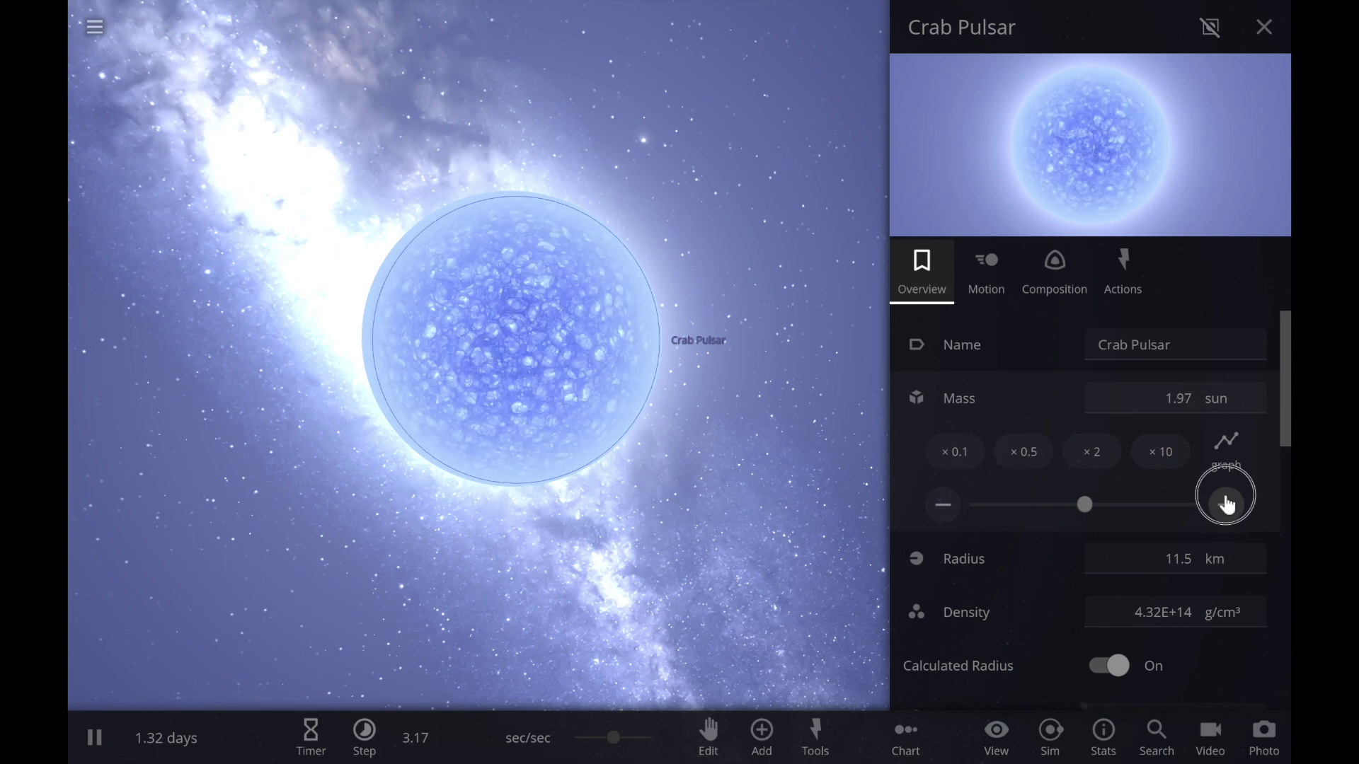
left_click(1226, 504)
- Keep raising the pulsar's mass to about 3.25 suns, then close its panel
left_click(1227, 504)
left_click(1227, 505)
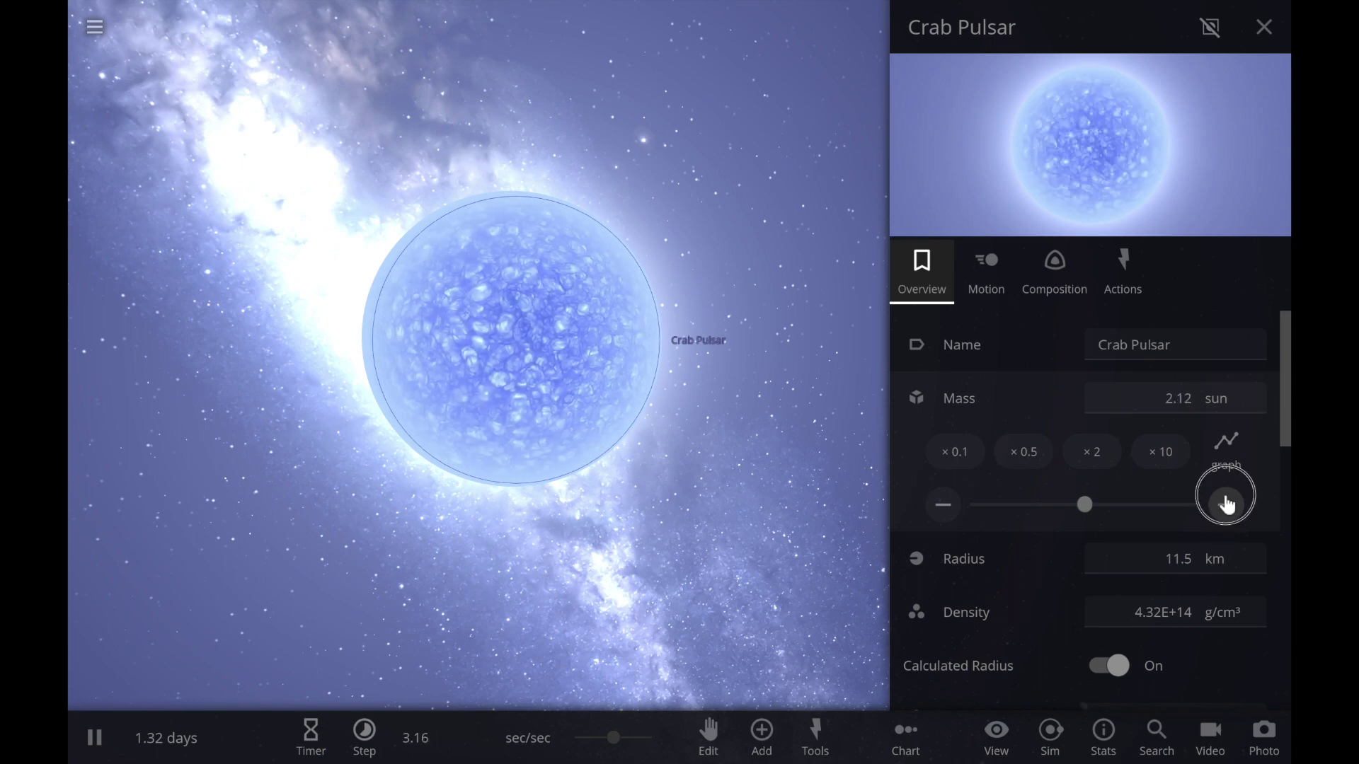
left_click(1226, 504)
left_click(1226, 504)
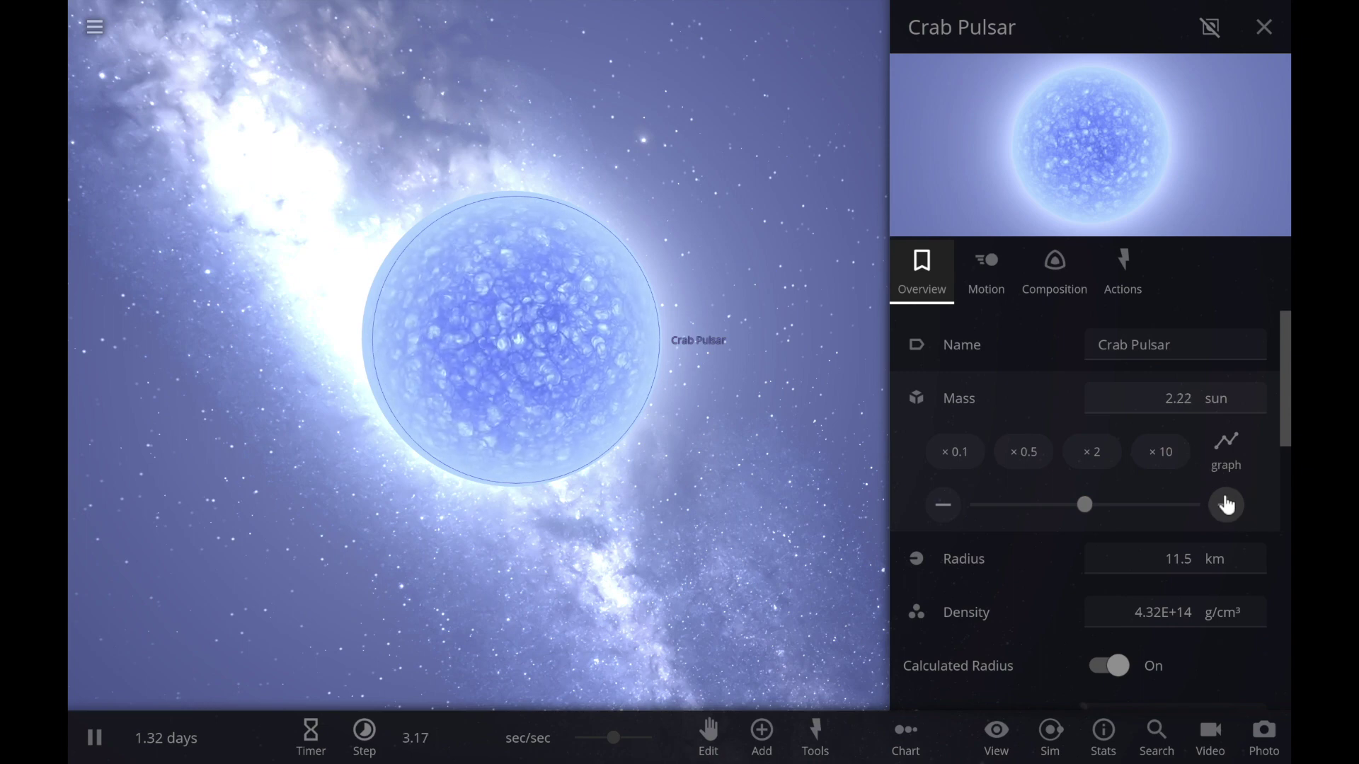
left_click(1226, 504)
left_click(1226, 504)
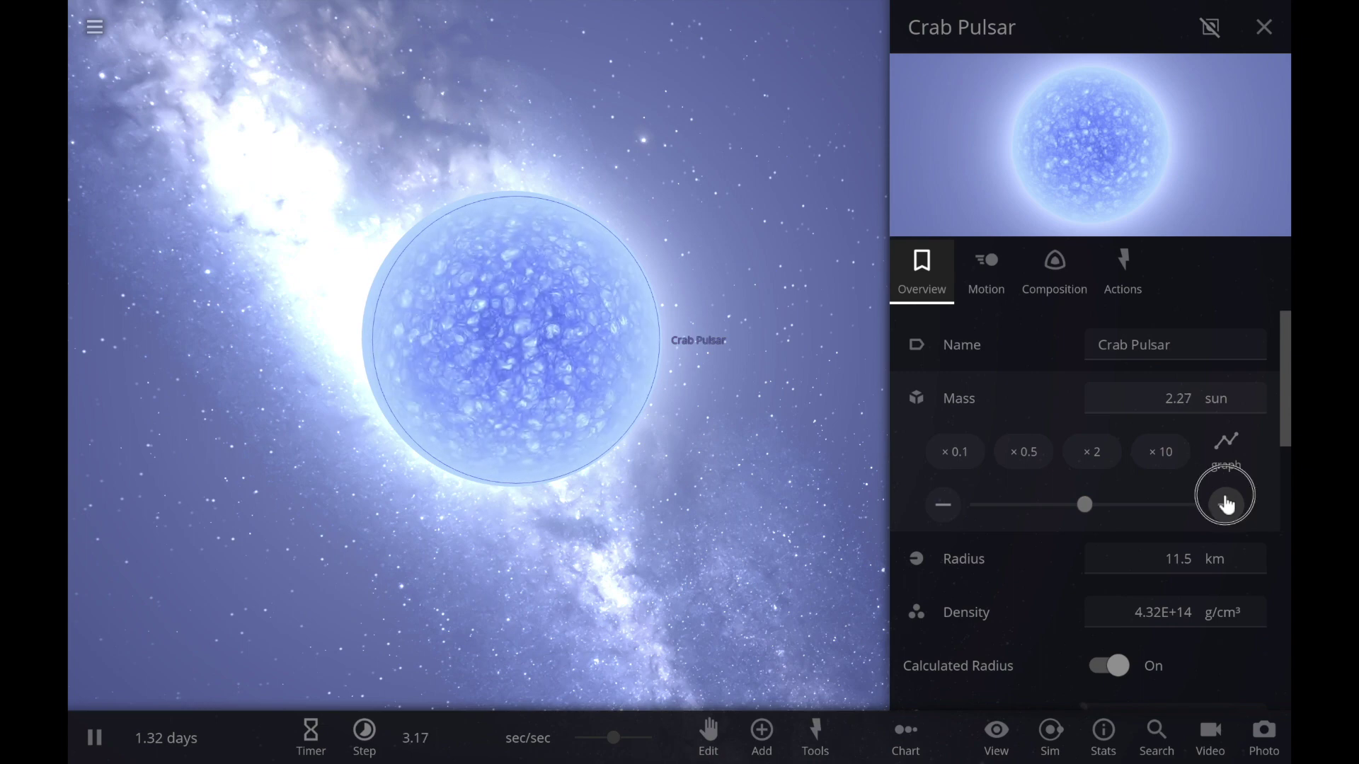
left_click(1227, 504)
left_click(1227, 505)
left_click(1226, 504)
left_click(1226, 504)
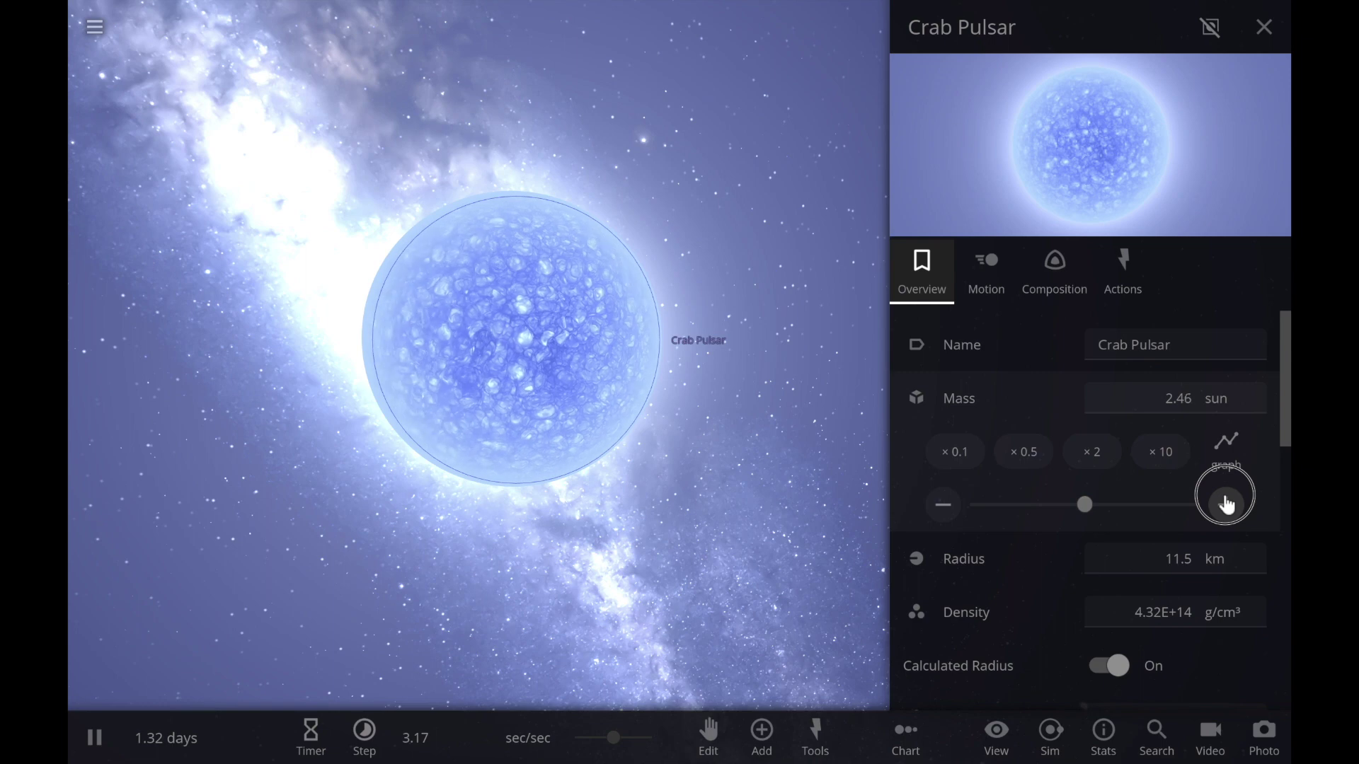
left_click(1226, 504)
left_click(1227, 504)
left_click(1226, 505)
left_click(1226, 504)
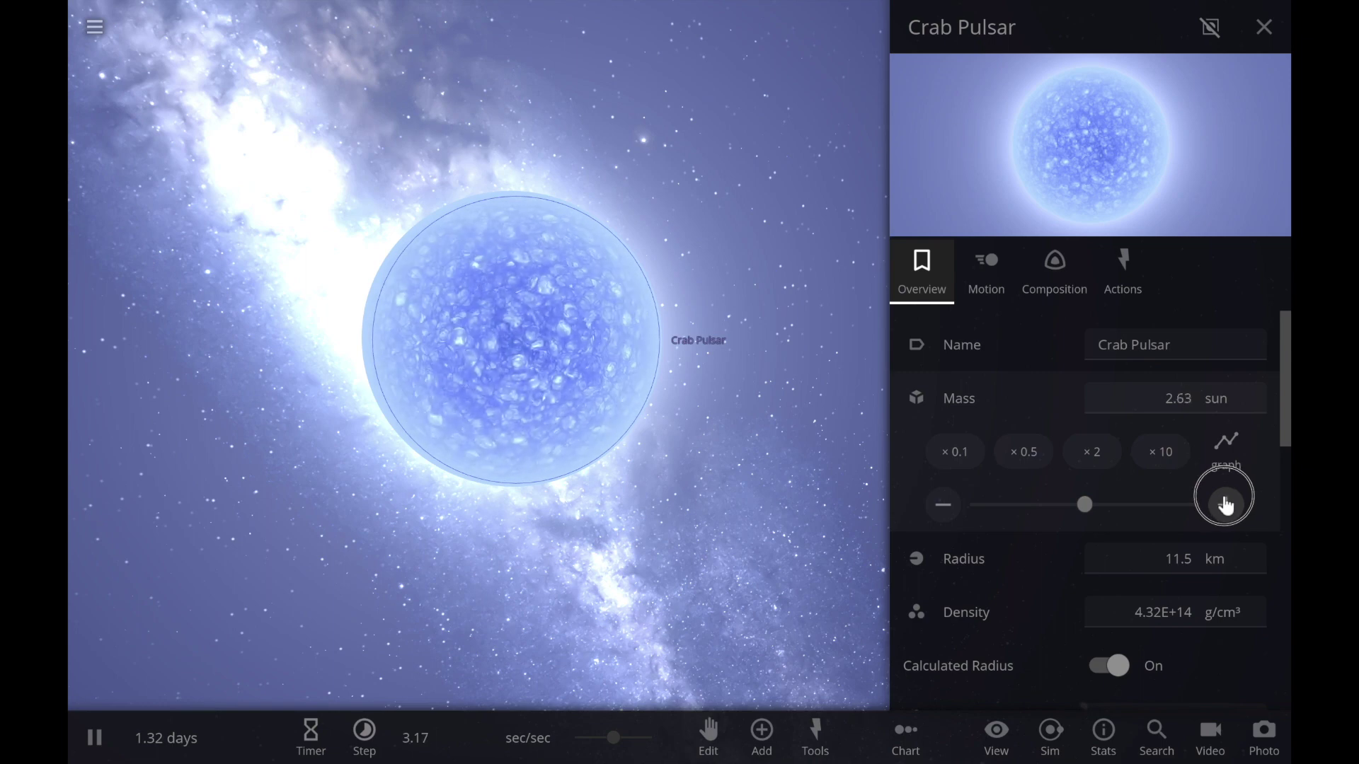
left_click(1227, 504)
left_click(1226, 504)
left_click(1226, 504)
left_click(1226, 505)
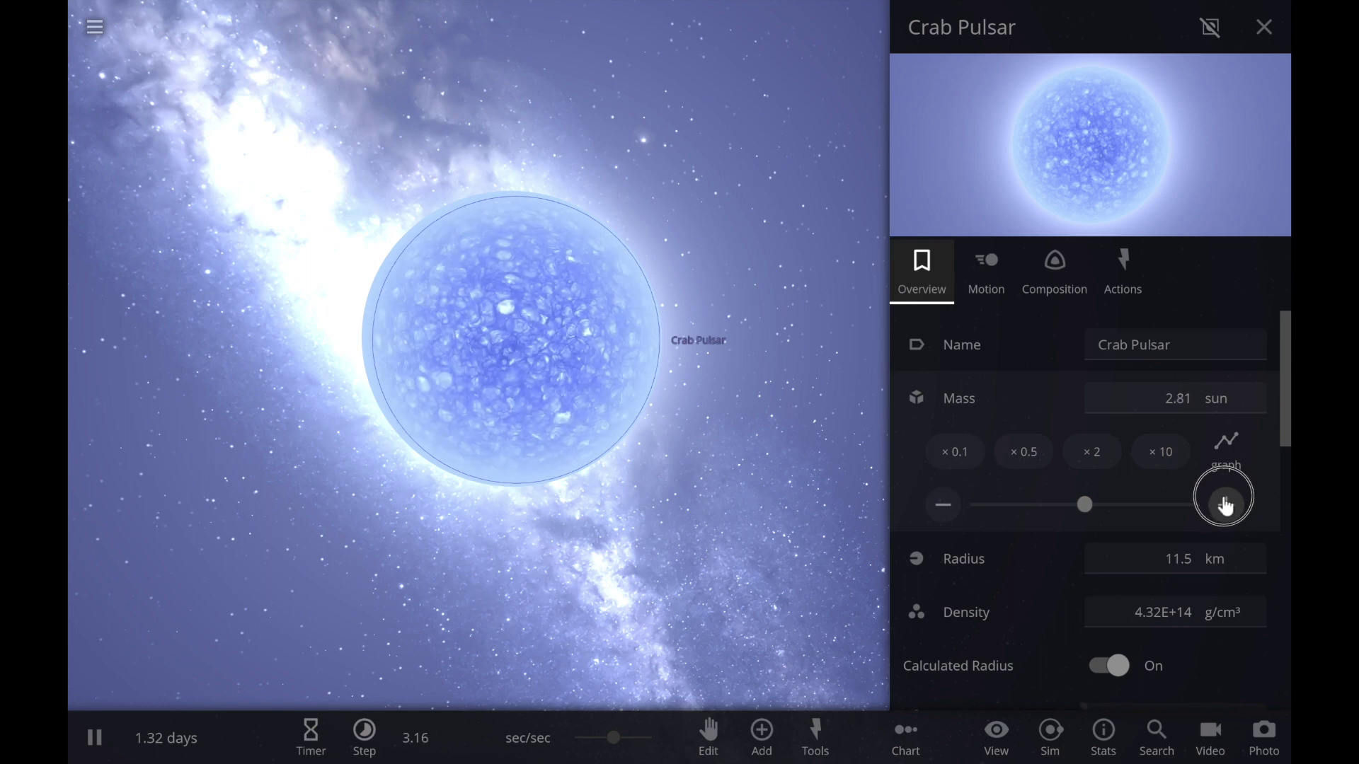
left_click(1226, 505)
left_click(1226, 505)
left_click(1226, 505)
left_click(1227, 504)
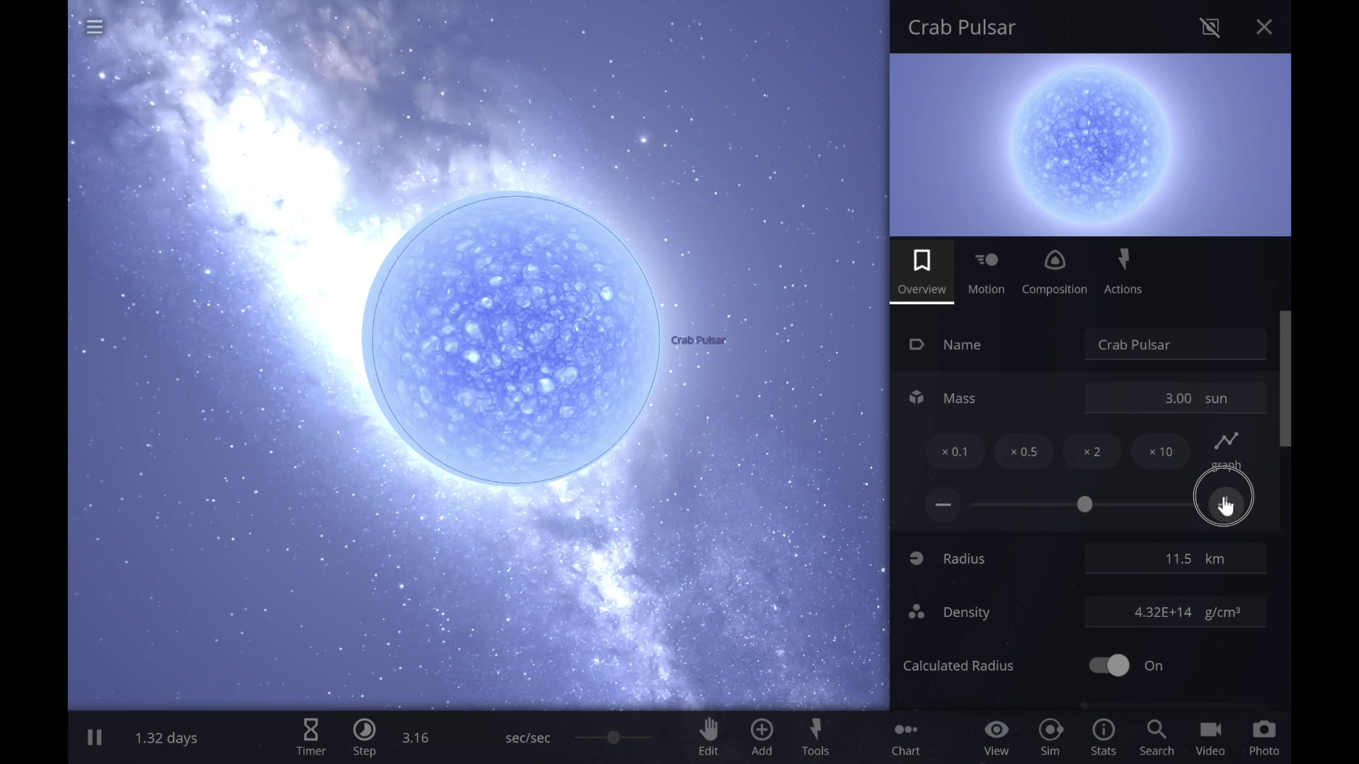
left_click(1226, 505)
left_click(1226, 504)
left_click(1227, 505)
left_click(1227, 504)
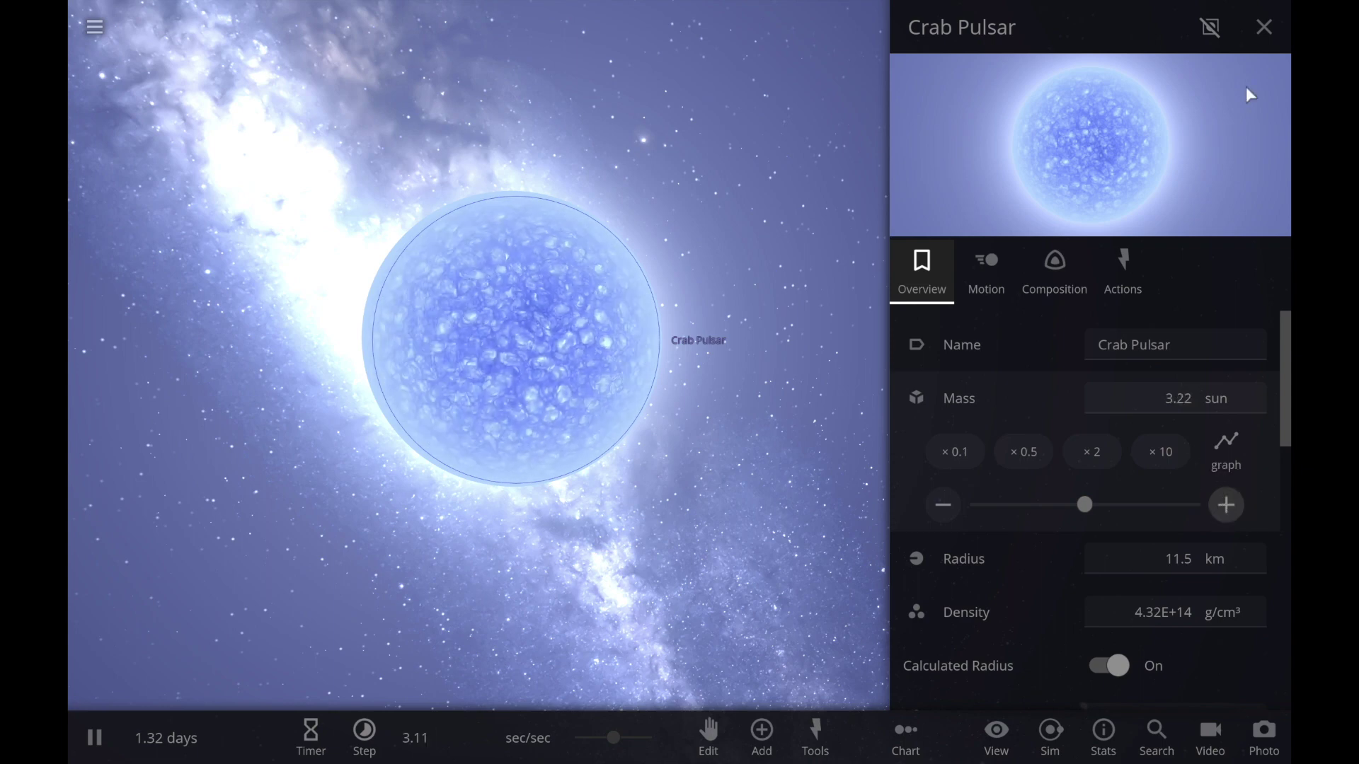
left_click(1263, 28)
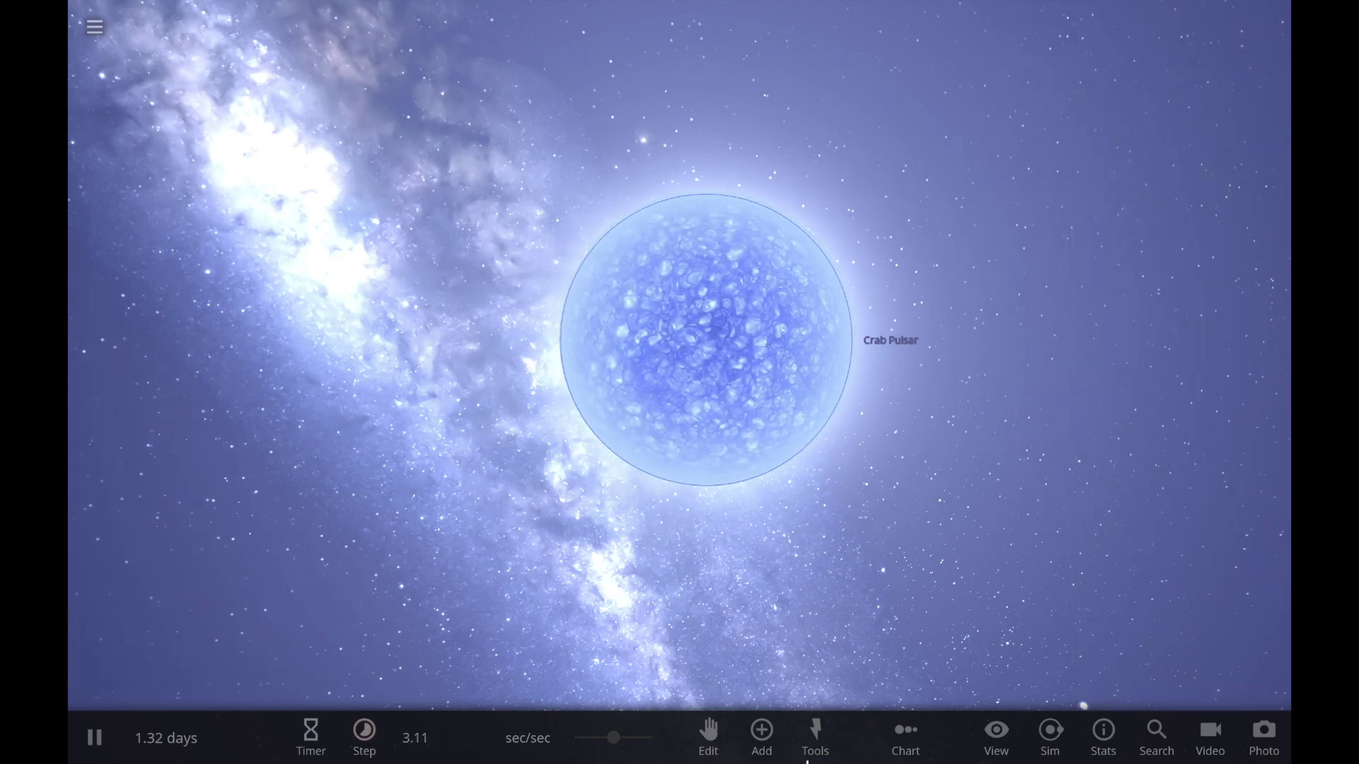
- Choose Mercury from the planet catalogue in Orbit mode, aimed around the Crab Pulsar
left_click(763, 734)
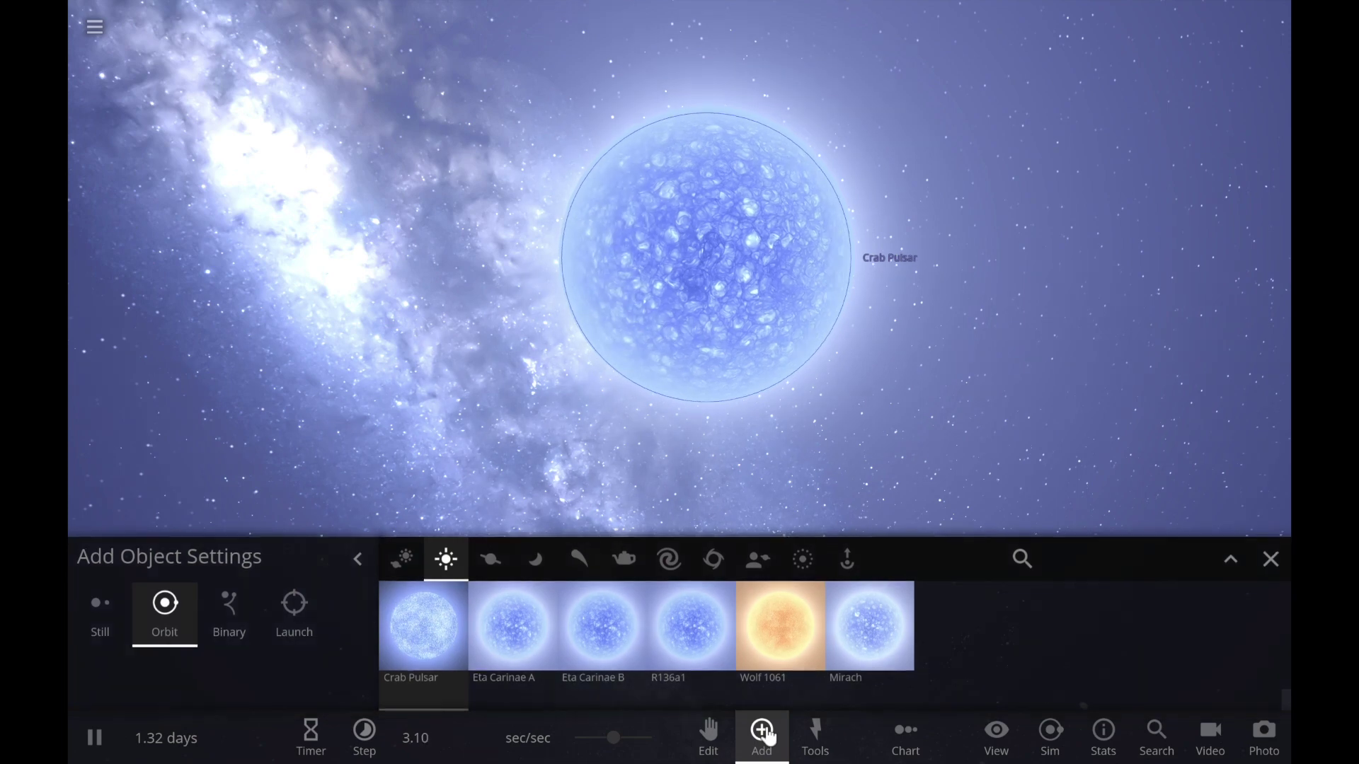
left_click(496, 562)
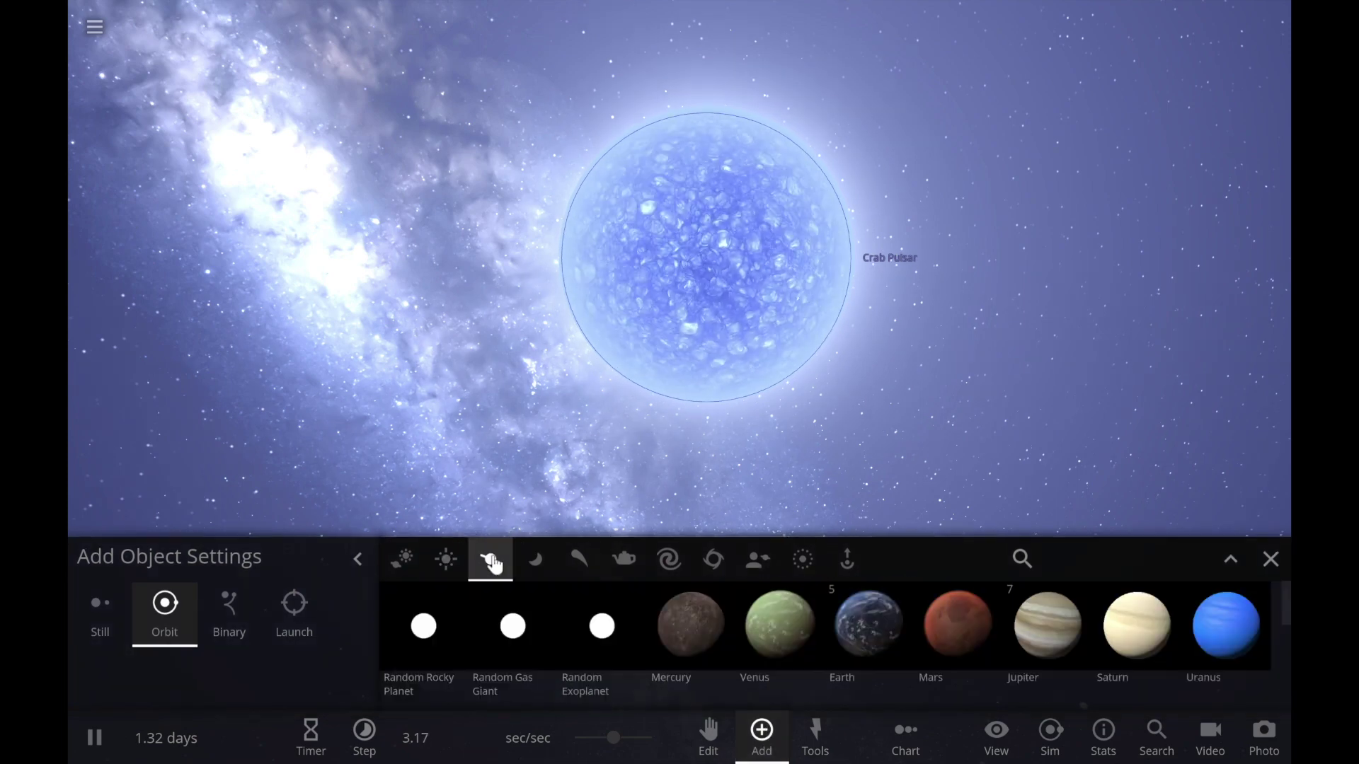
left_click(690, 626)
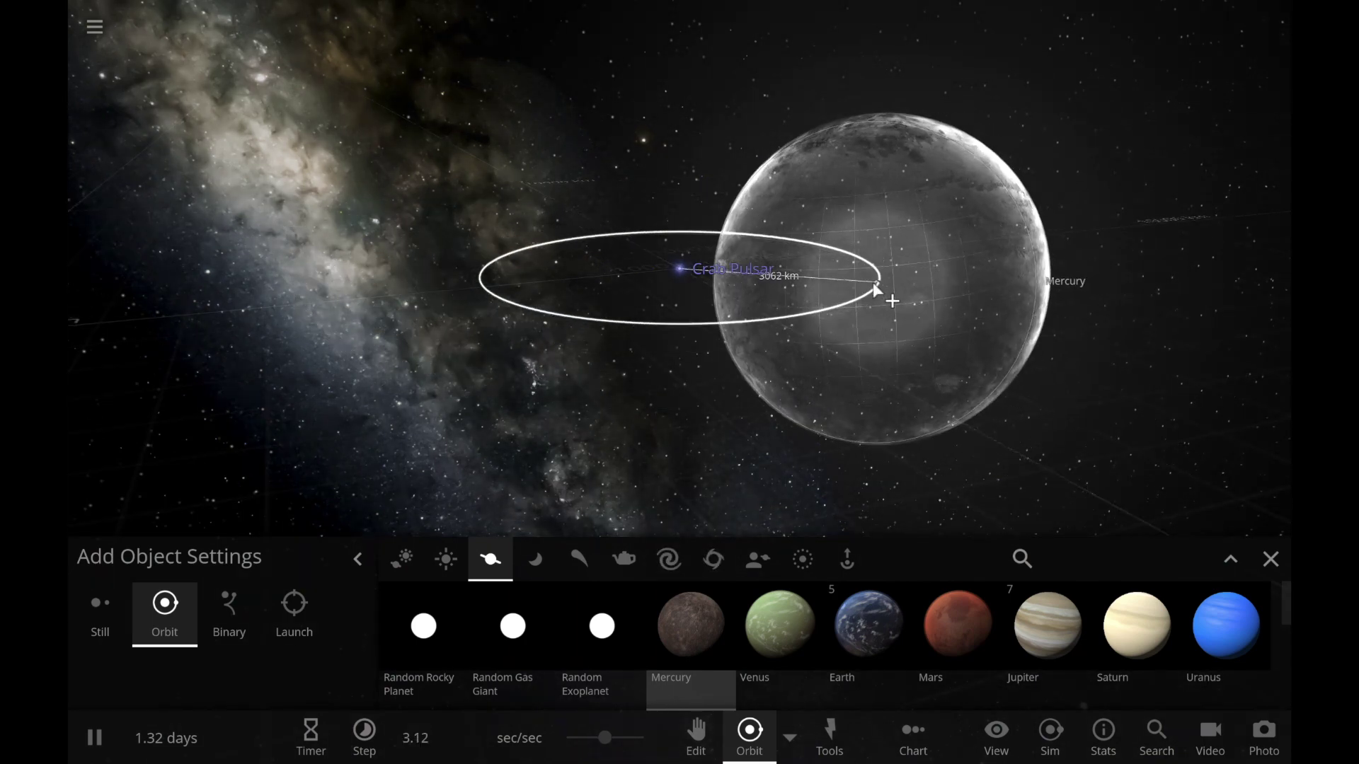
left_click(872, 283)
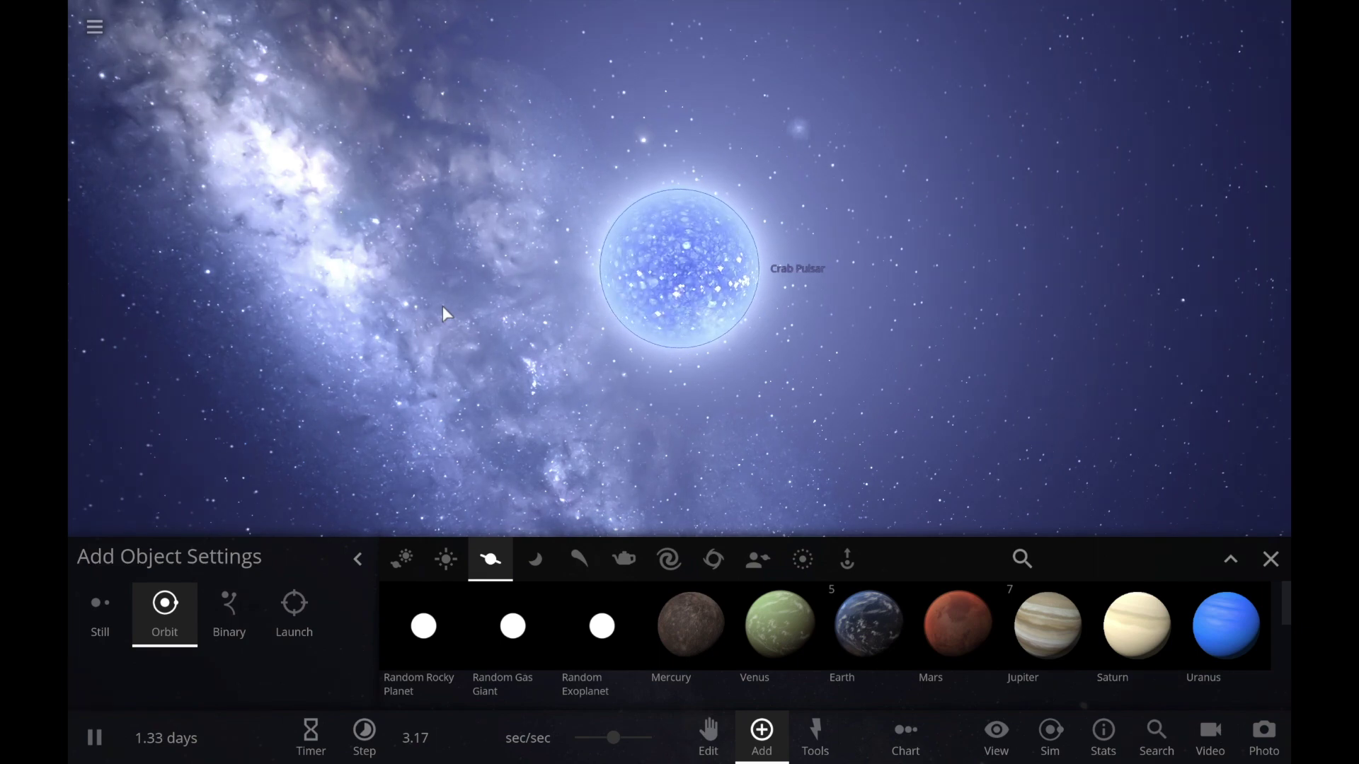
- Select the Crab Pulsar to show its information
left_click(738, 273)
- Nudge the Crab Pulsar's mass up from 3.25 to about 3.5 suns
left_click(1193, 338)
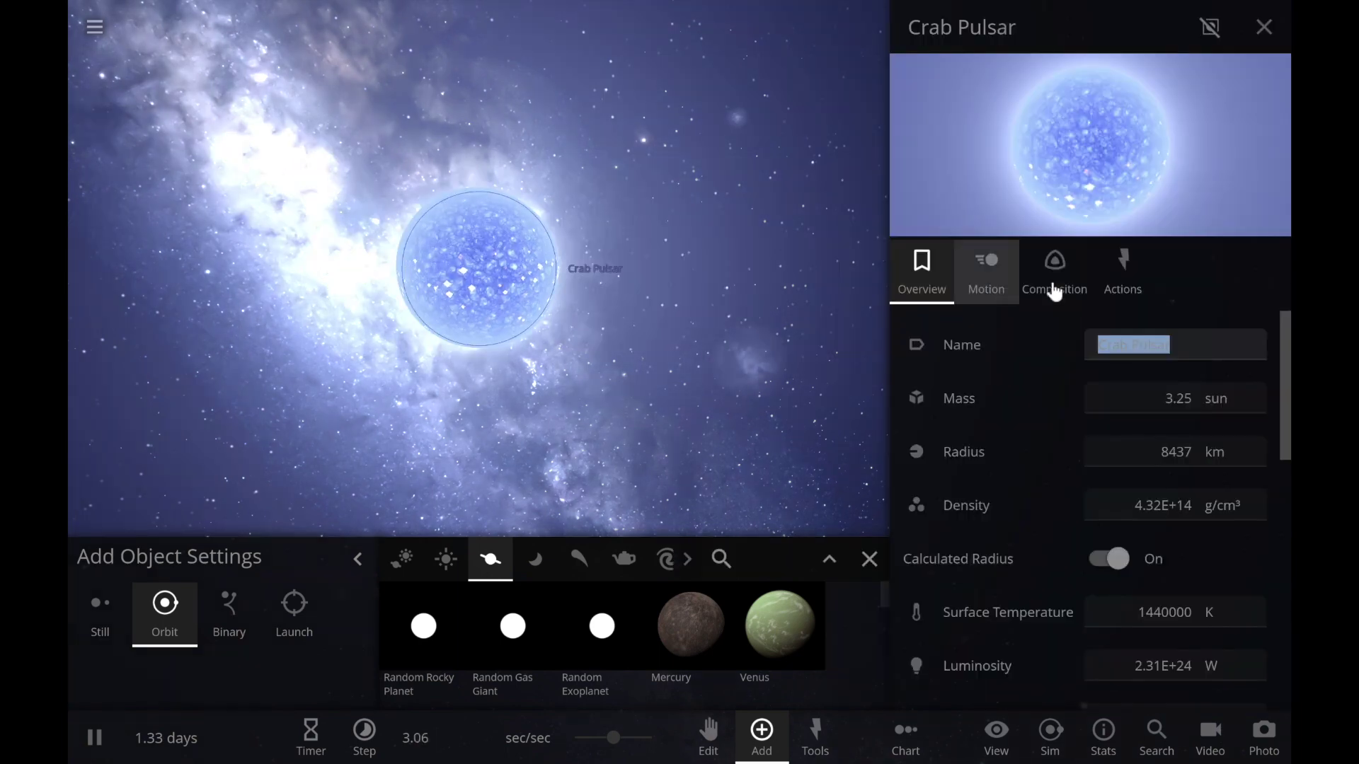
left_click(1183, 348)
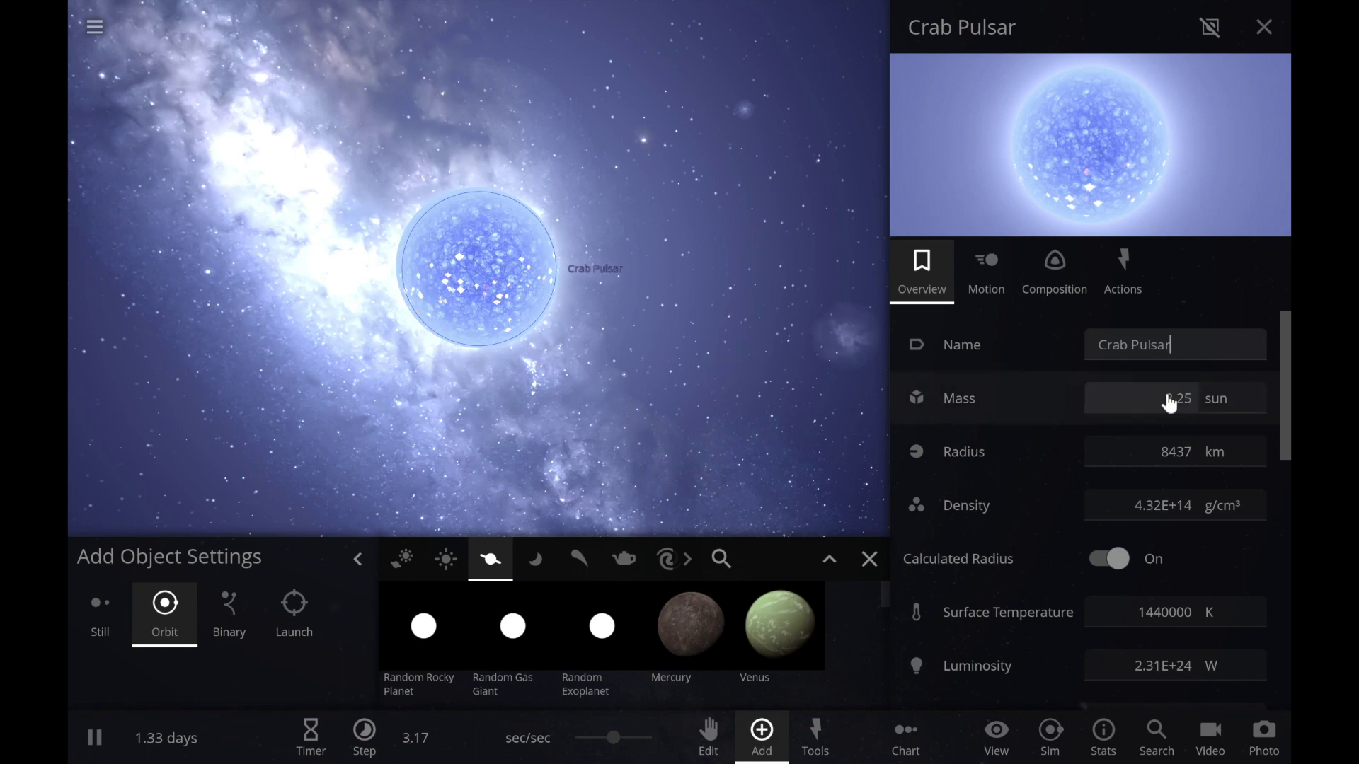
left_click(1179, 406)
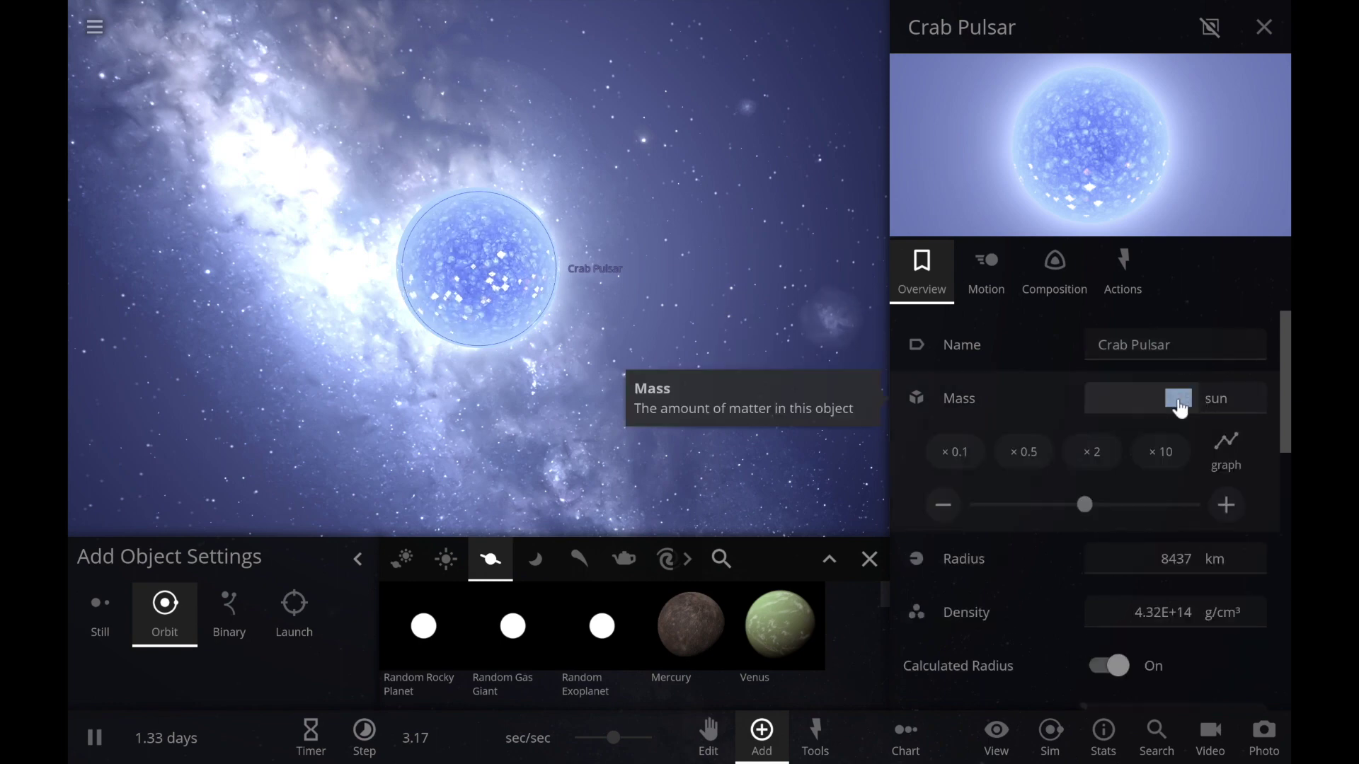
left_click(1225, 505)
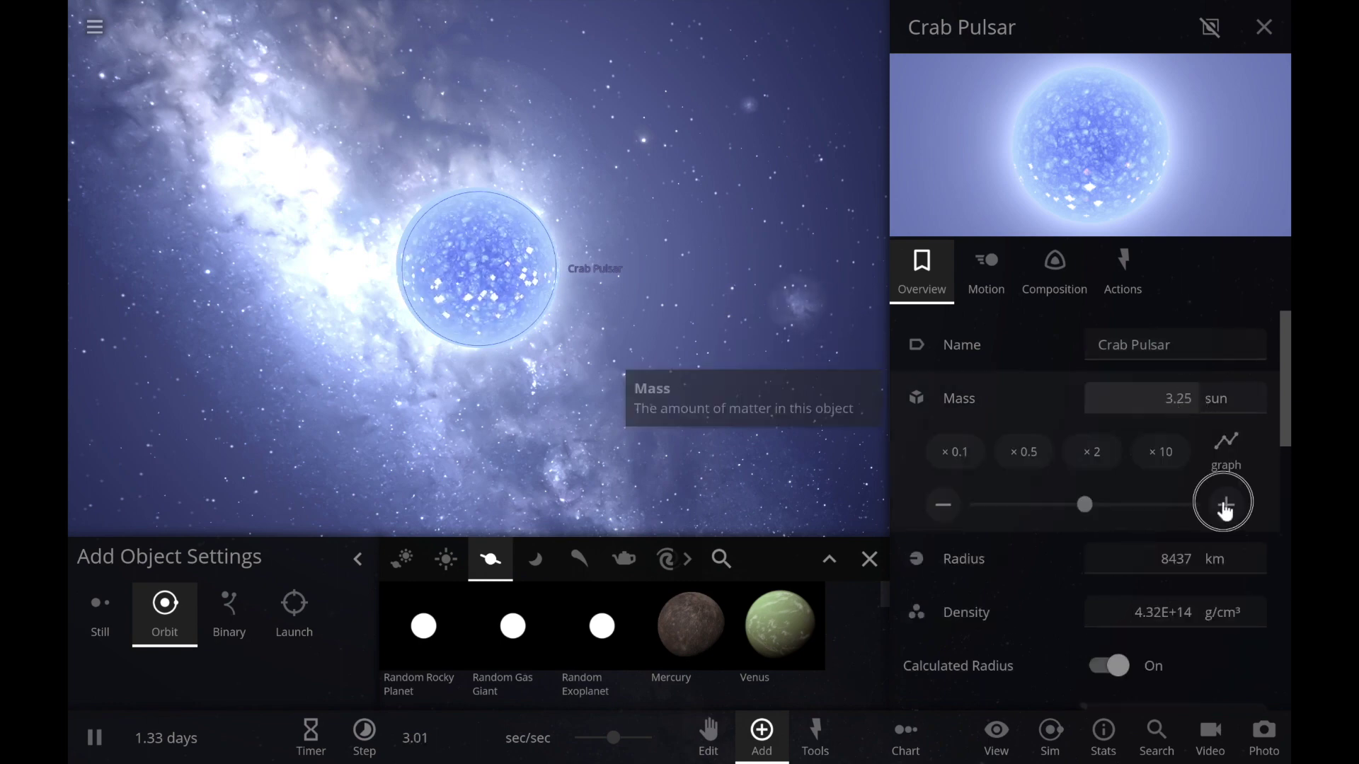
left_click(1225, 505)
left_click(1225, 505)
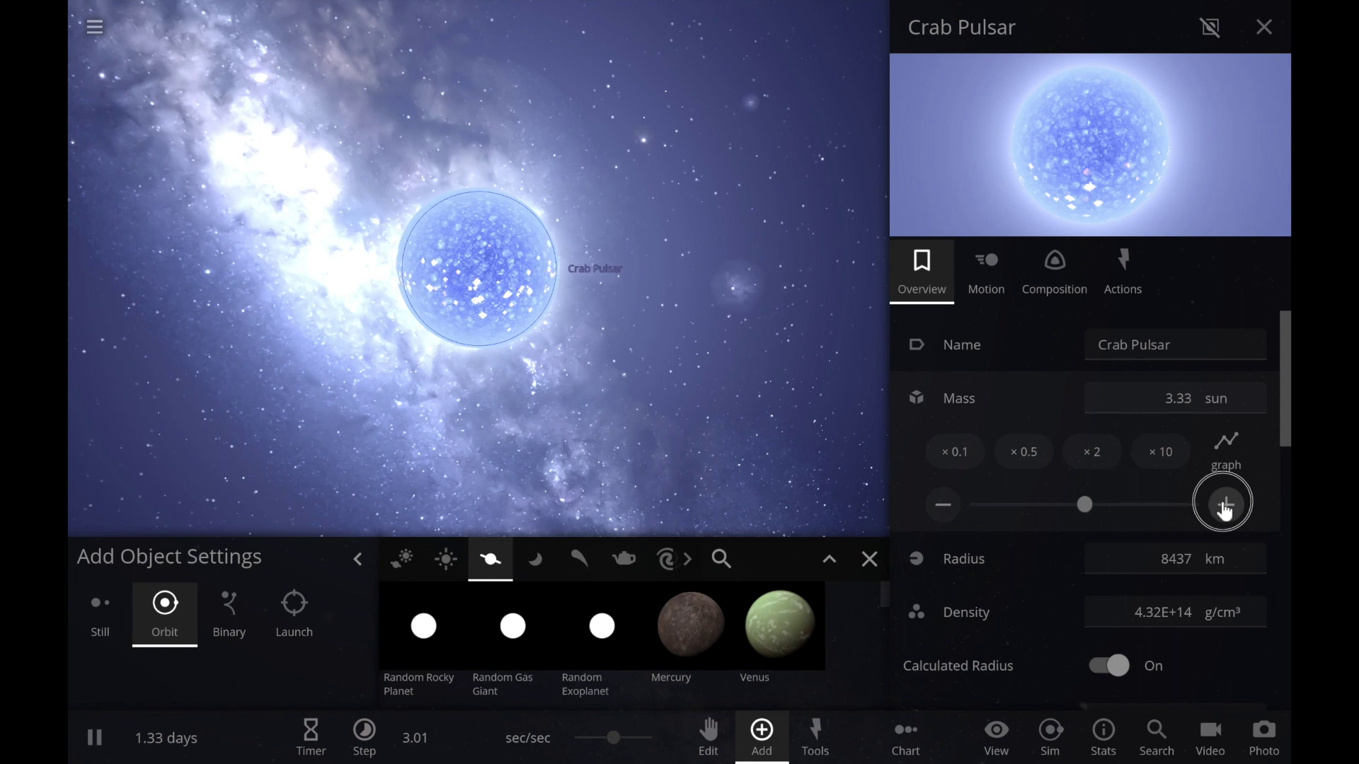
left_click(1225, 504)
left_click(1225, 504)
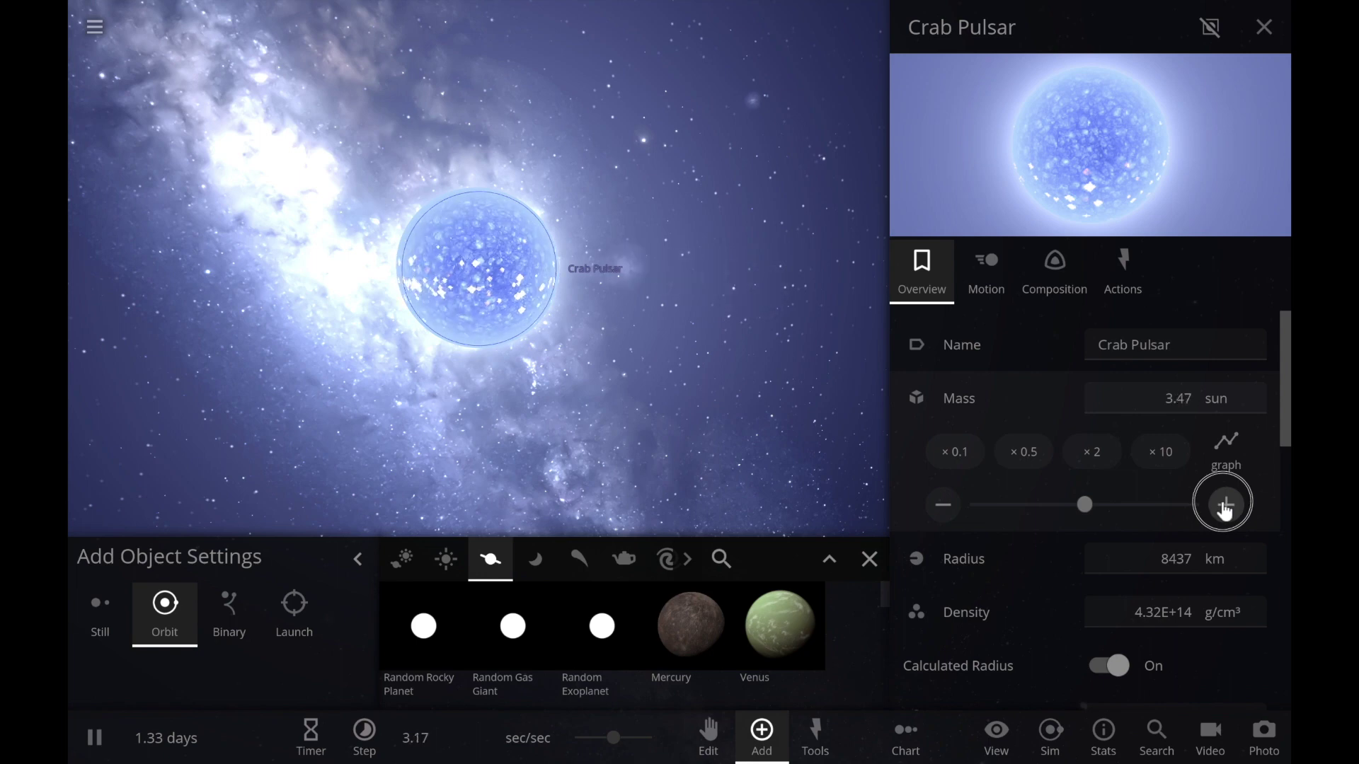
left_click(1225, 505)
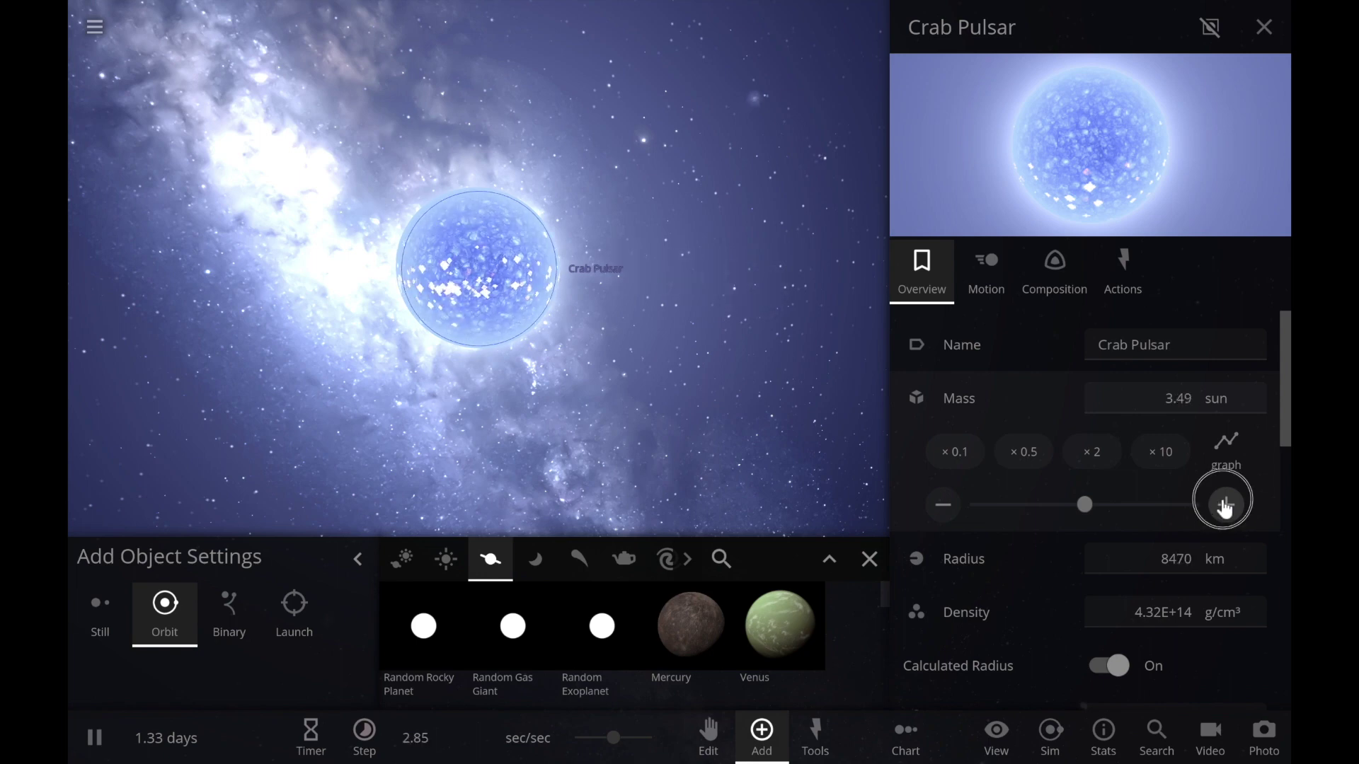
left_click(1225, 505)
left_click(1225, 505)
left_click(1225, 505)
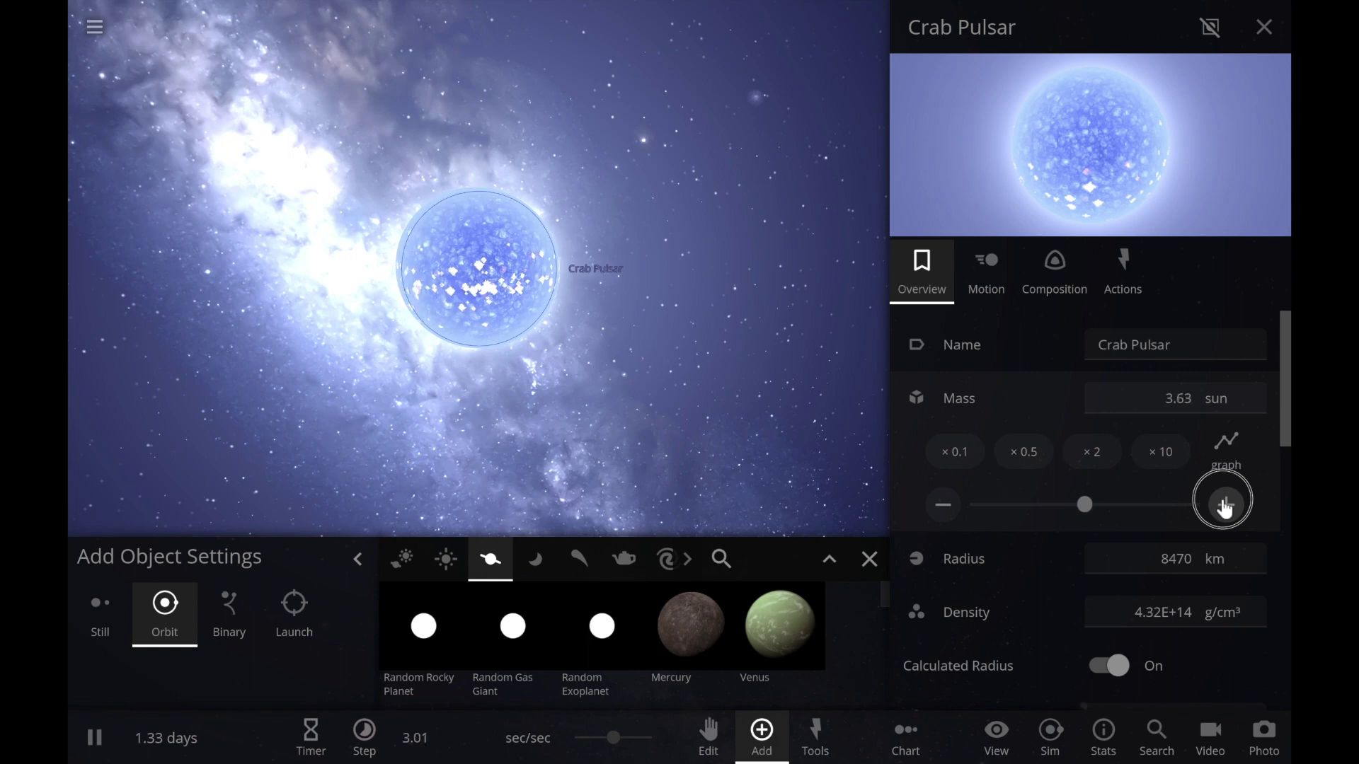
left_click(1225, 505)
- Multiply the pulsar's mass by ten to 50.0 suns and close the panels
left_click(1196, 399)
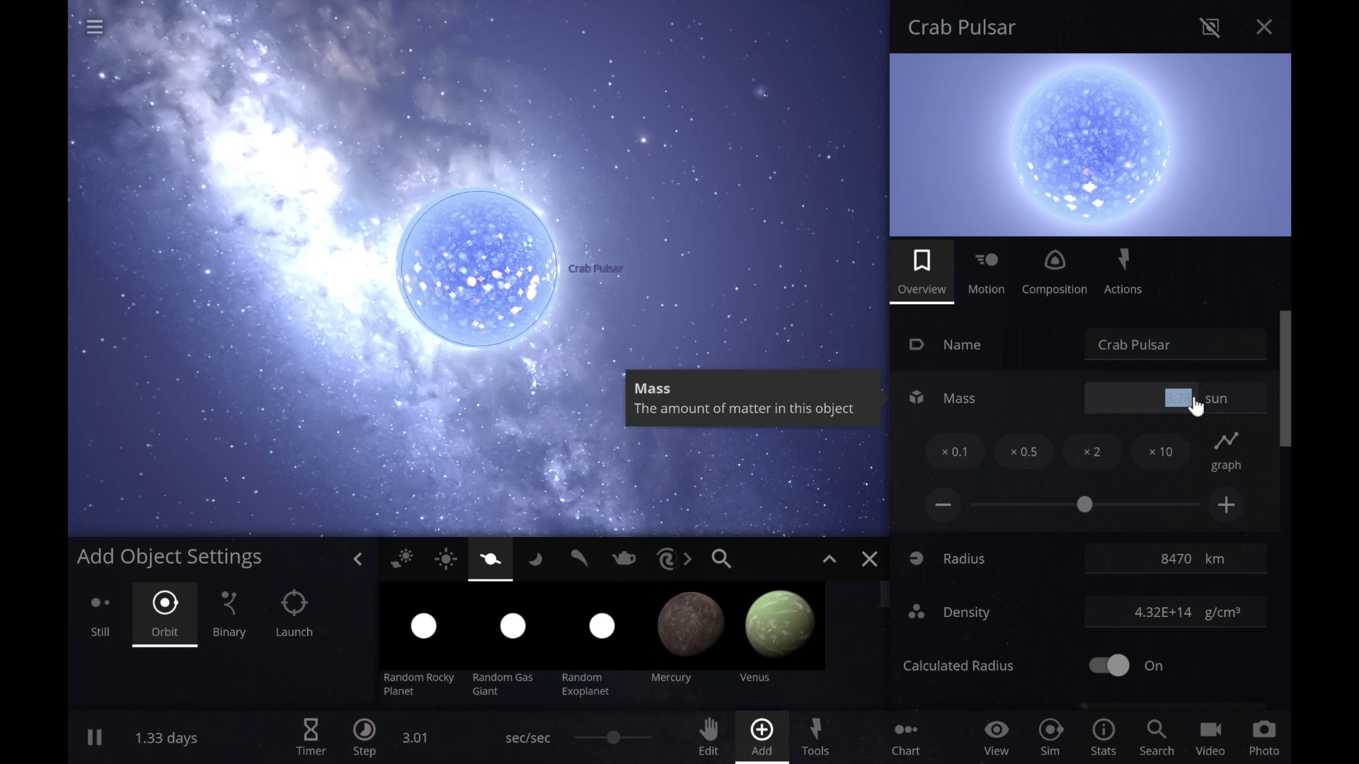
key("Return")
left_click(711, 317)
left_click(711, 317)
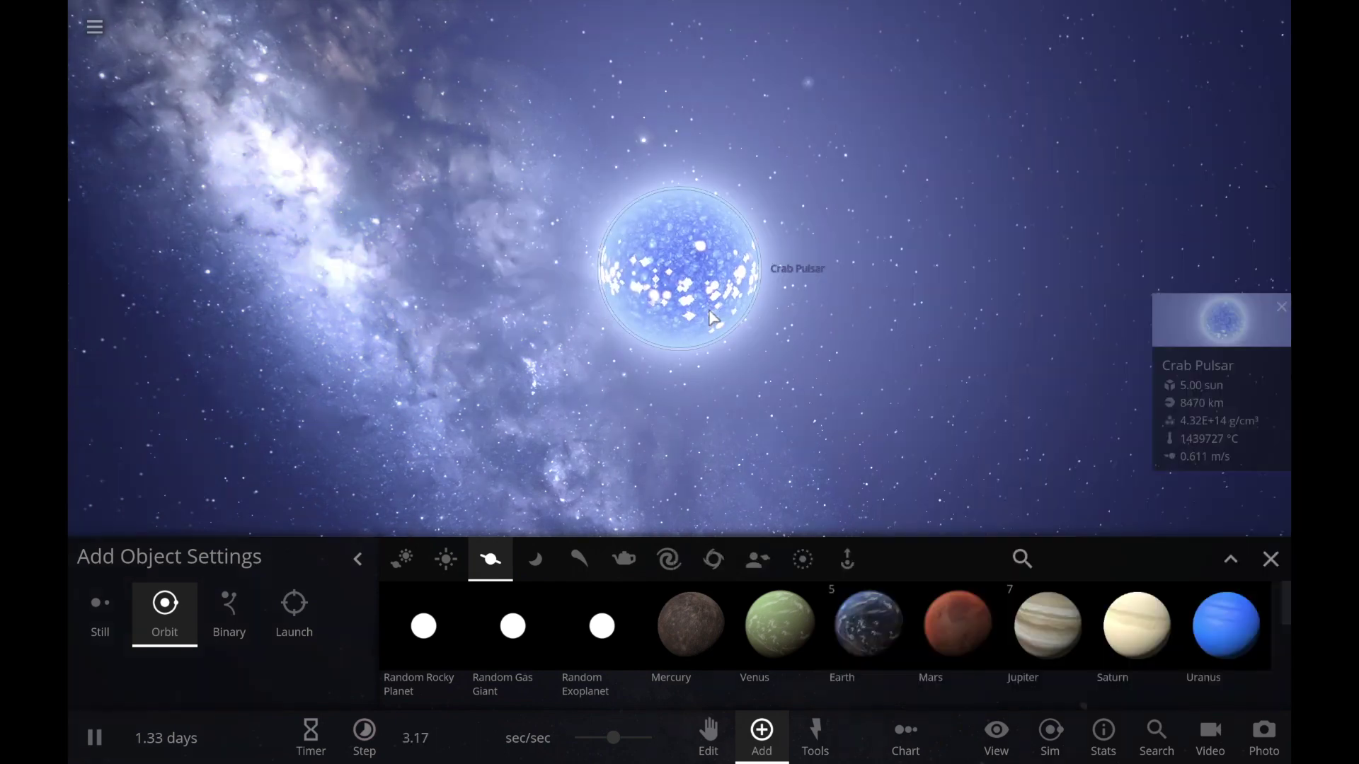
left_click(1155, 326)
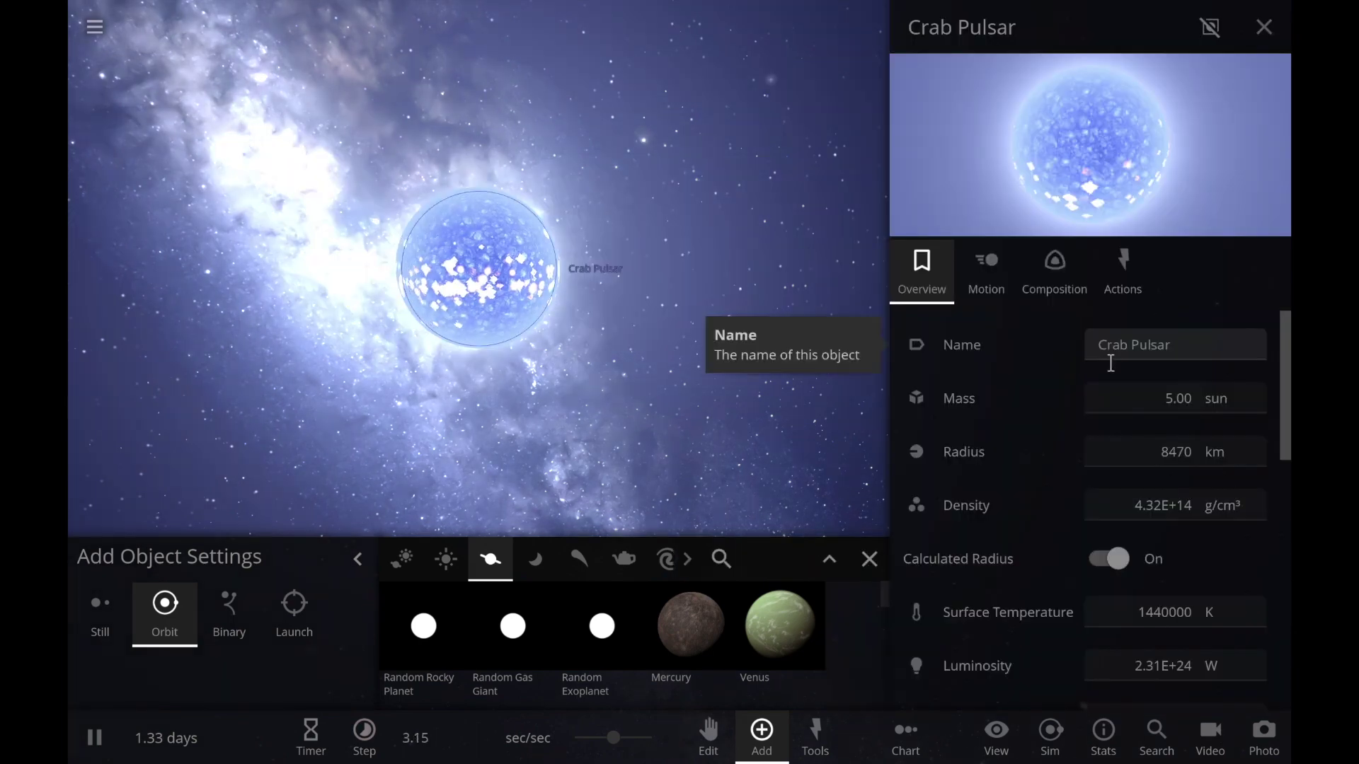
left_click(1153, 398)
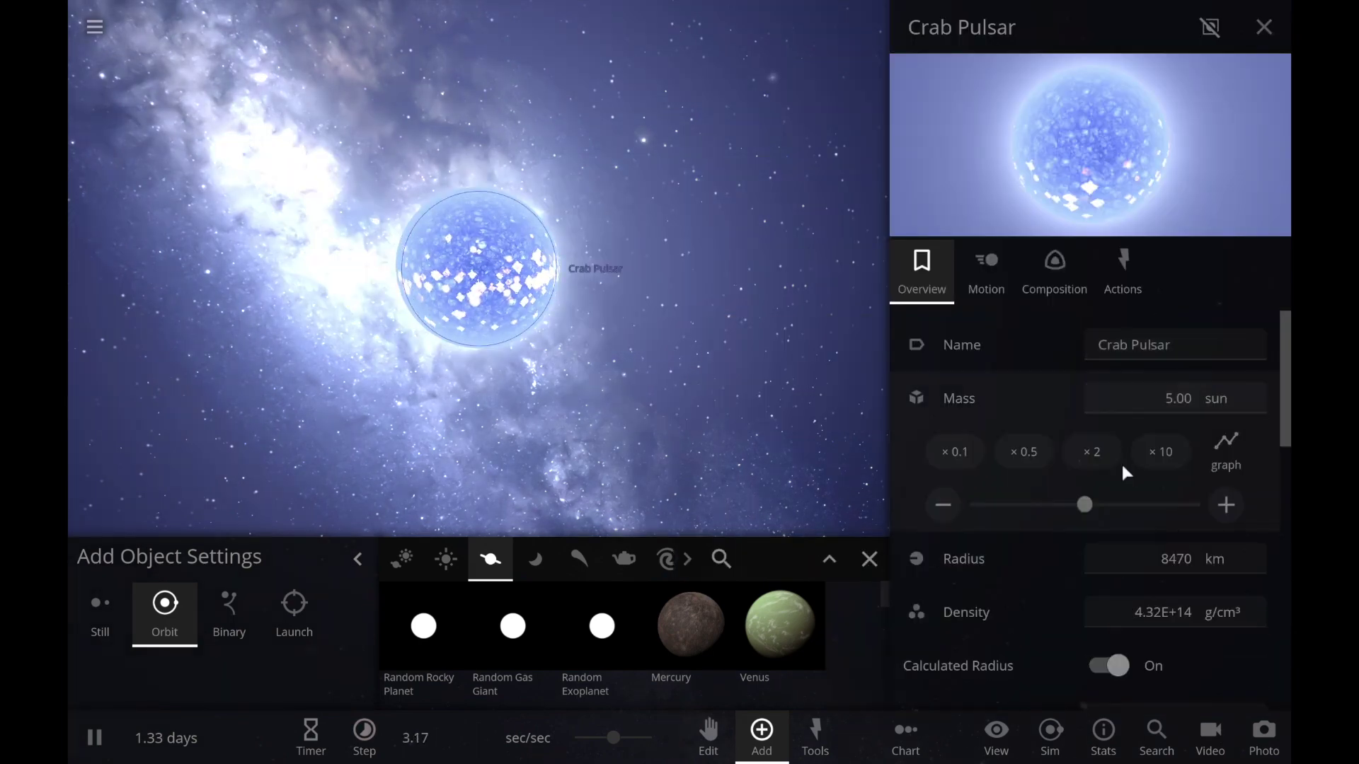
left_click(1160, 451)
left_click(1059, 397)
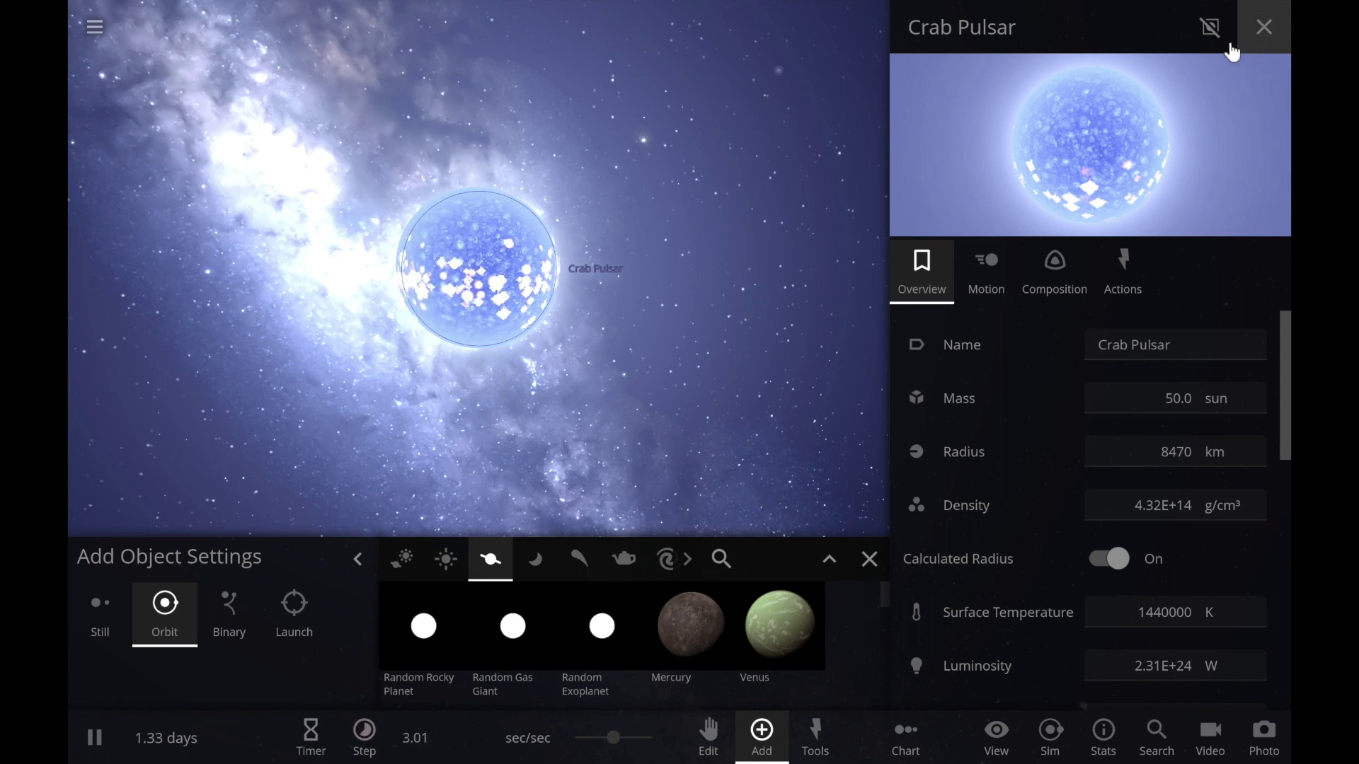
left_click(1265, 30)
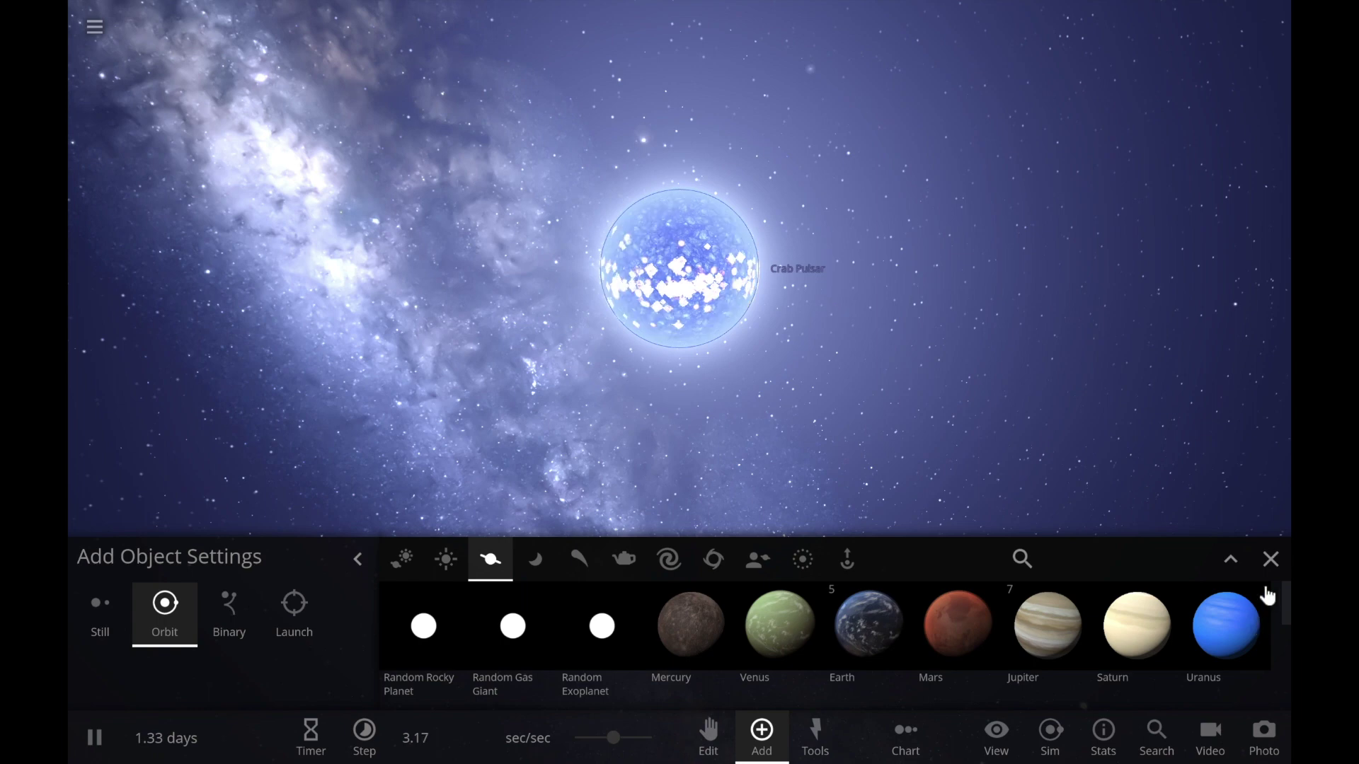
left_click(1271, 559)
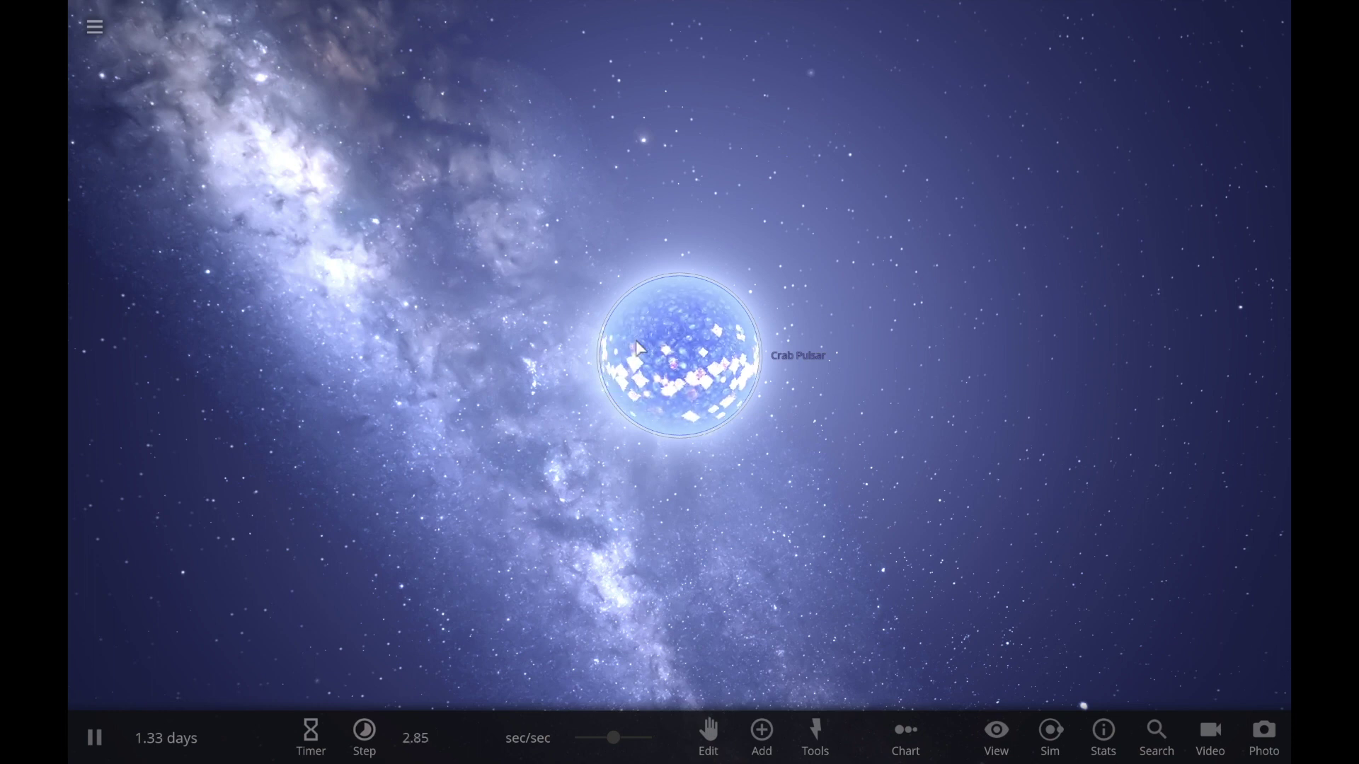
- Delete the Crab Pulsar and rotate the view around the empty scene
key("Delete")
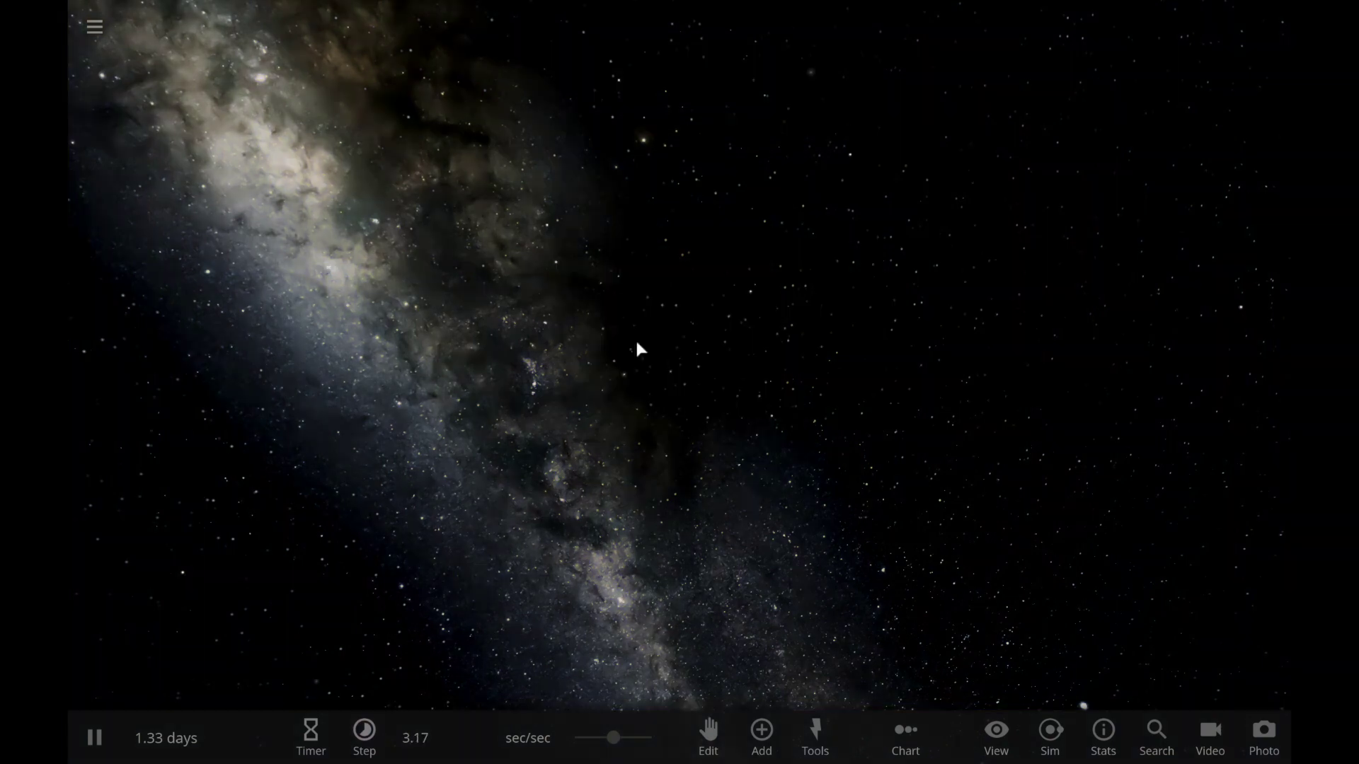
left_click(779, 416)
left_click_drag(567, 420, 661, 406)
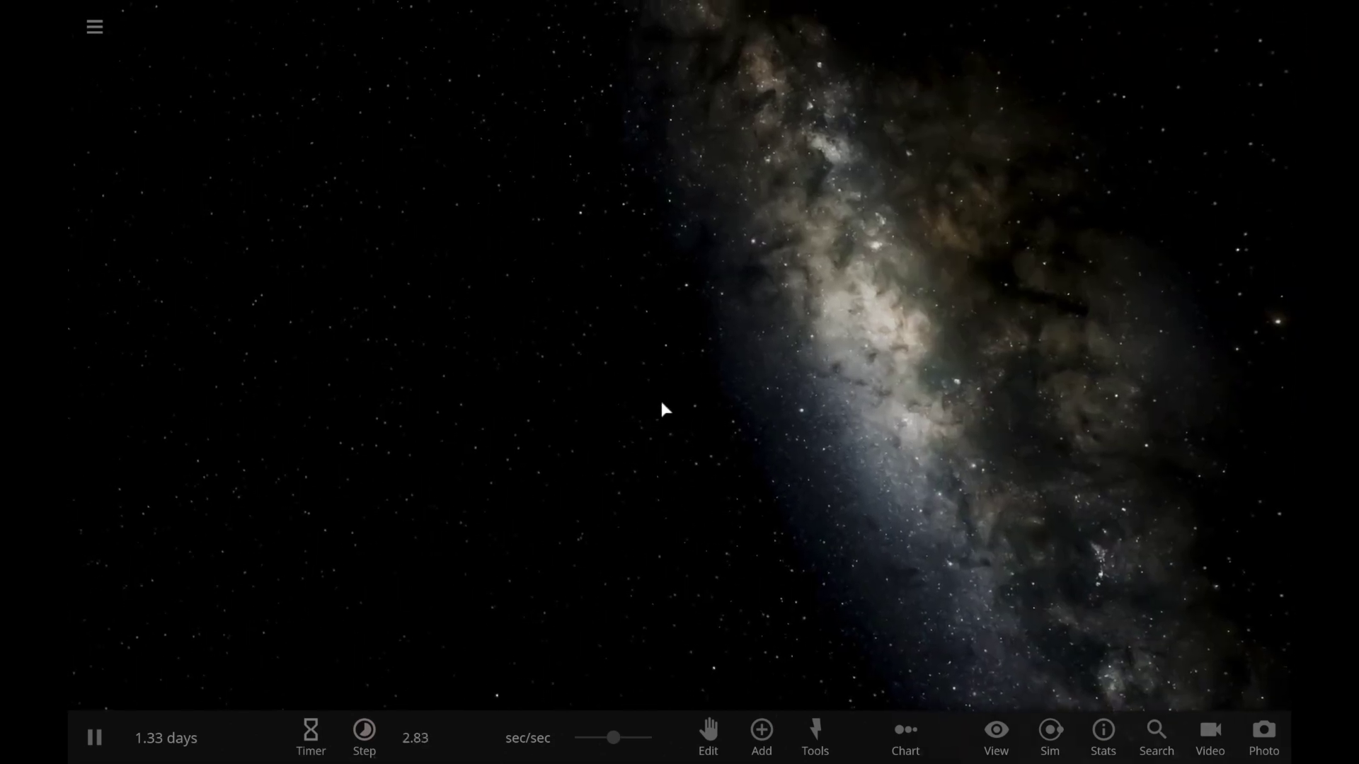
- Place a Black Hole 1 M_Sun in empty space and focus the camera on it
left_click(756, 749)
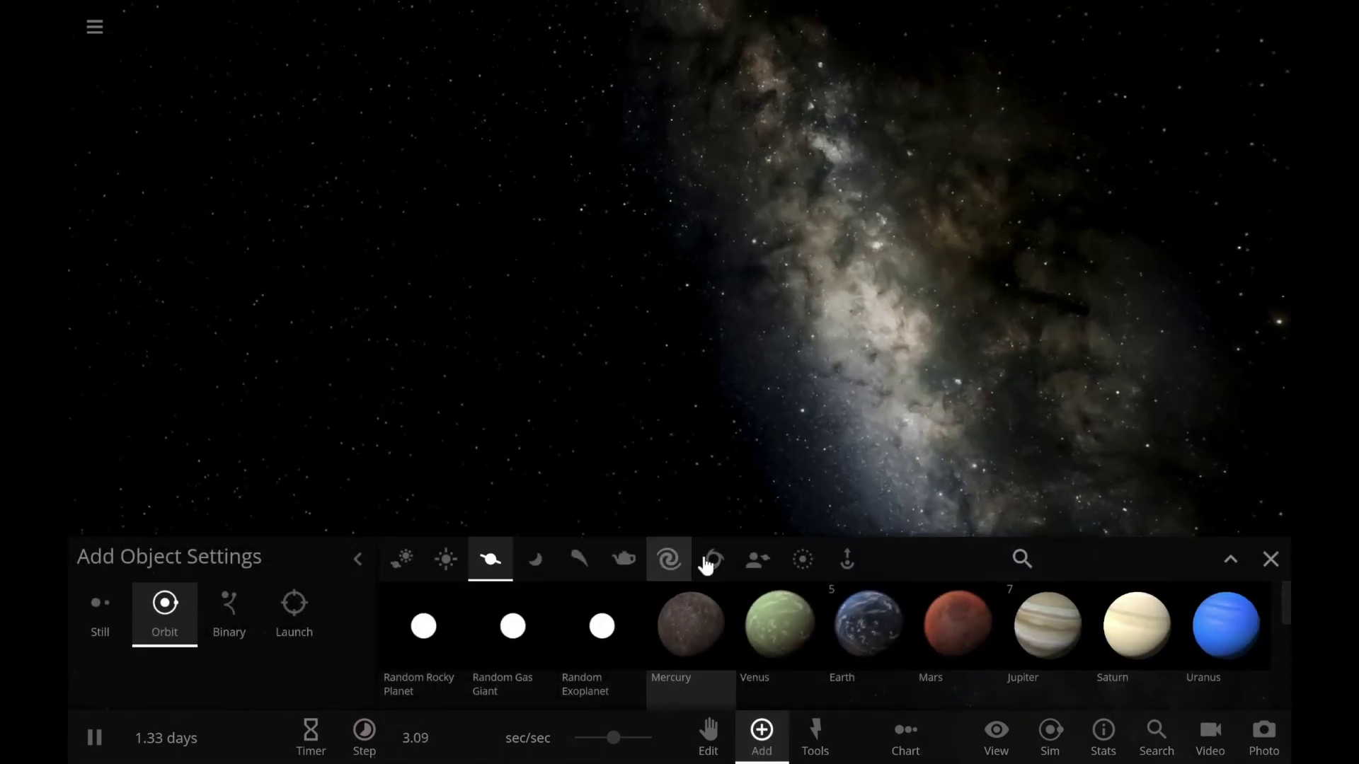
left_click(712, 563)
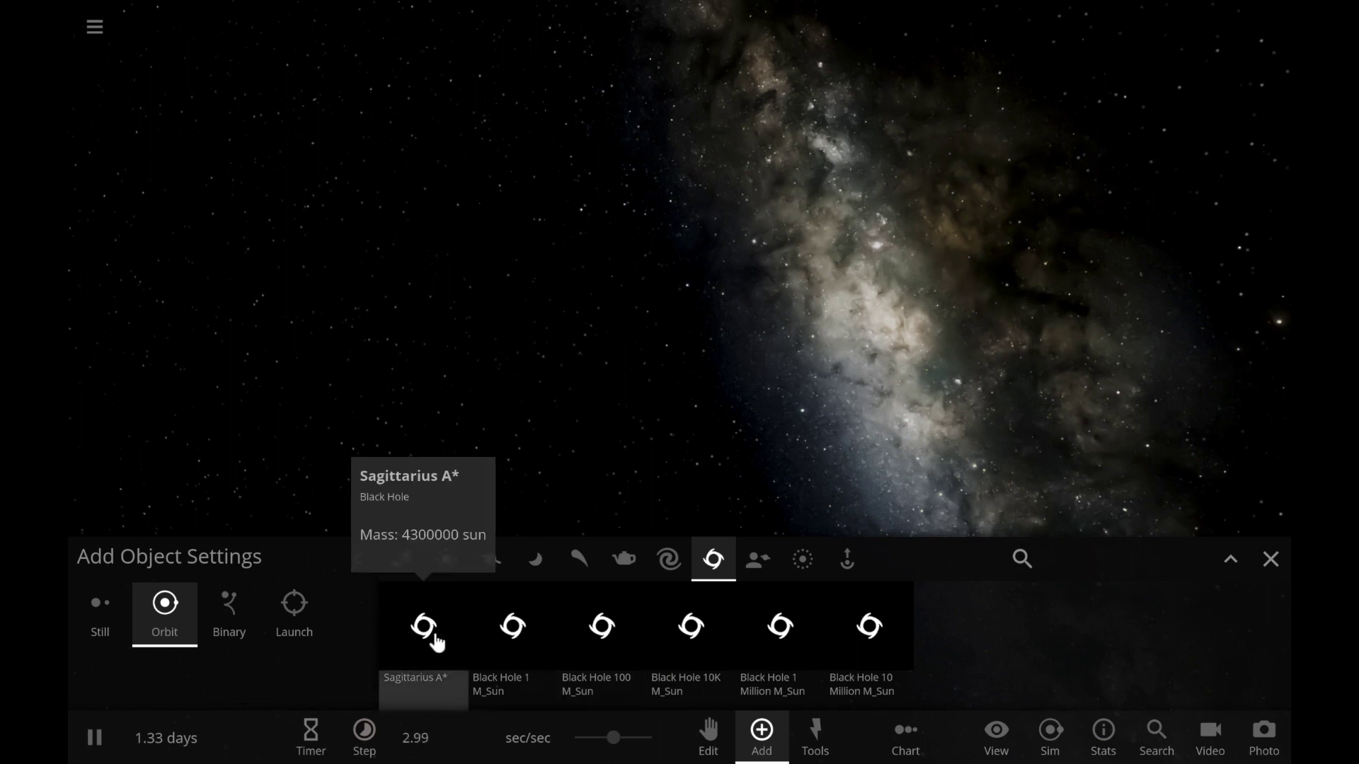
left_click(506, 632)
left_click(927, 367)
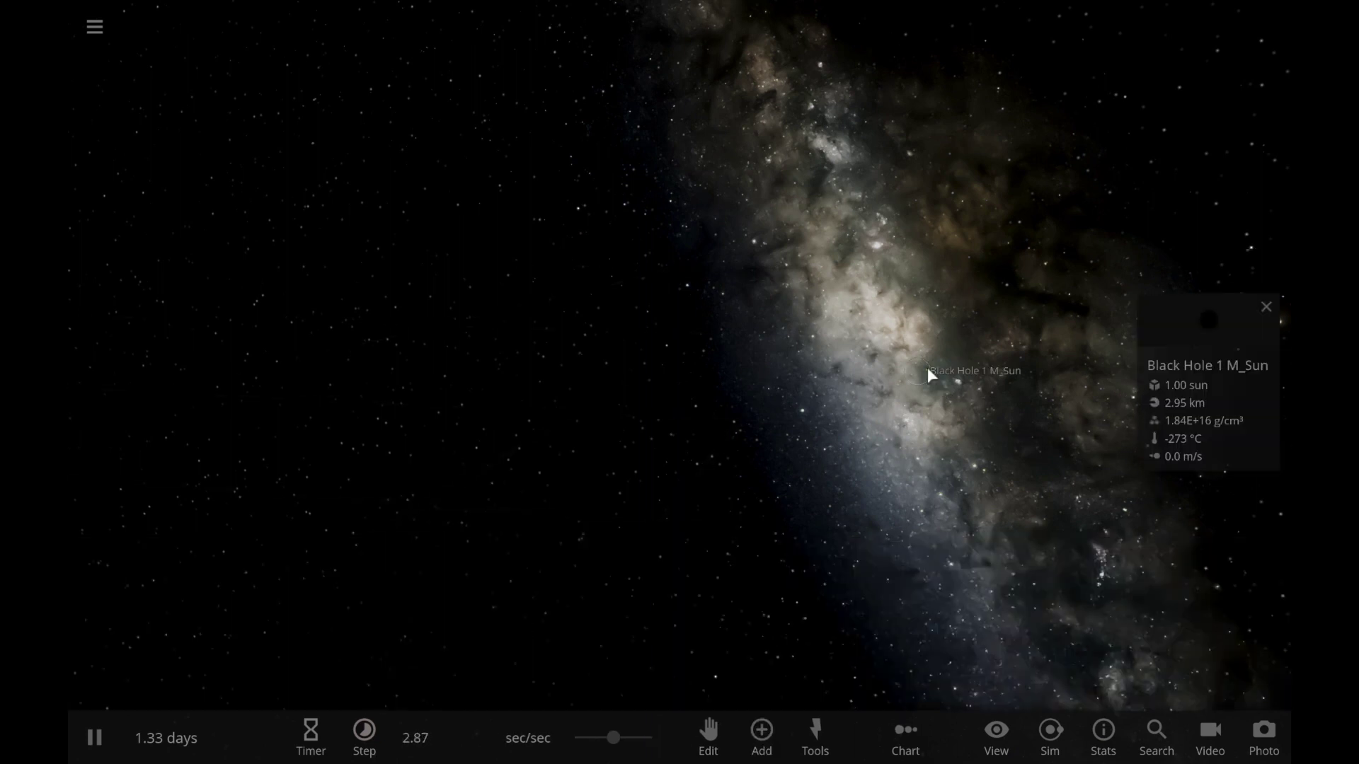
key("Return")
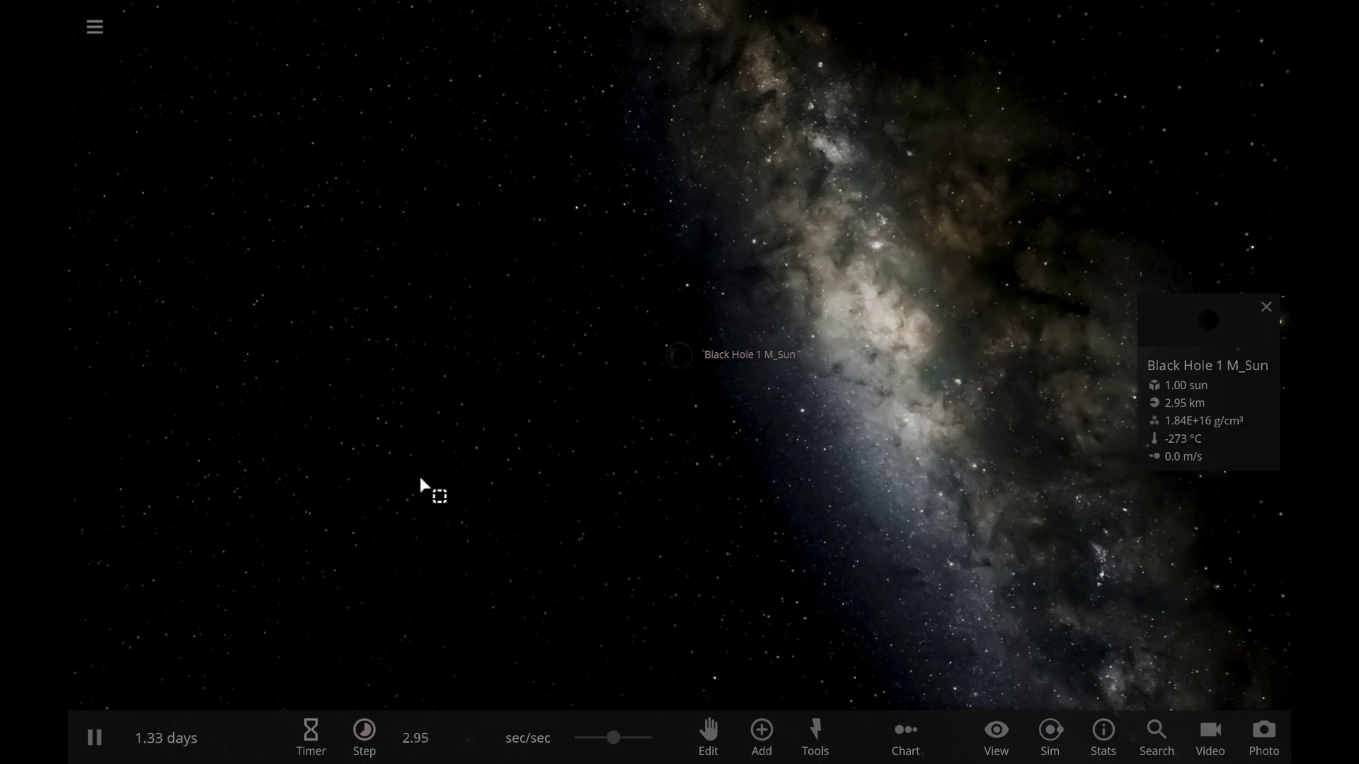
- Orbit the camera until the black hole's lensing ring shows against the Milky Way
left_click(441, 482)
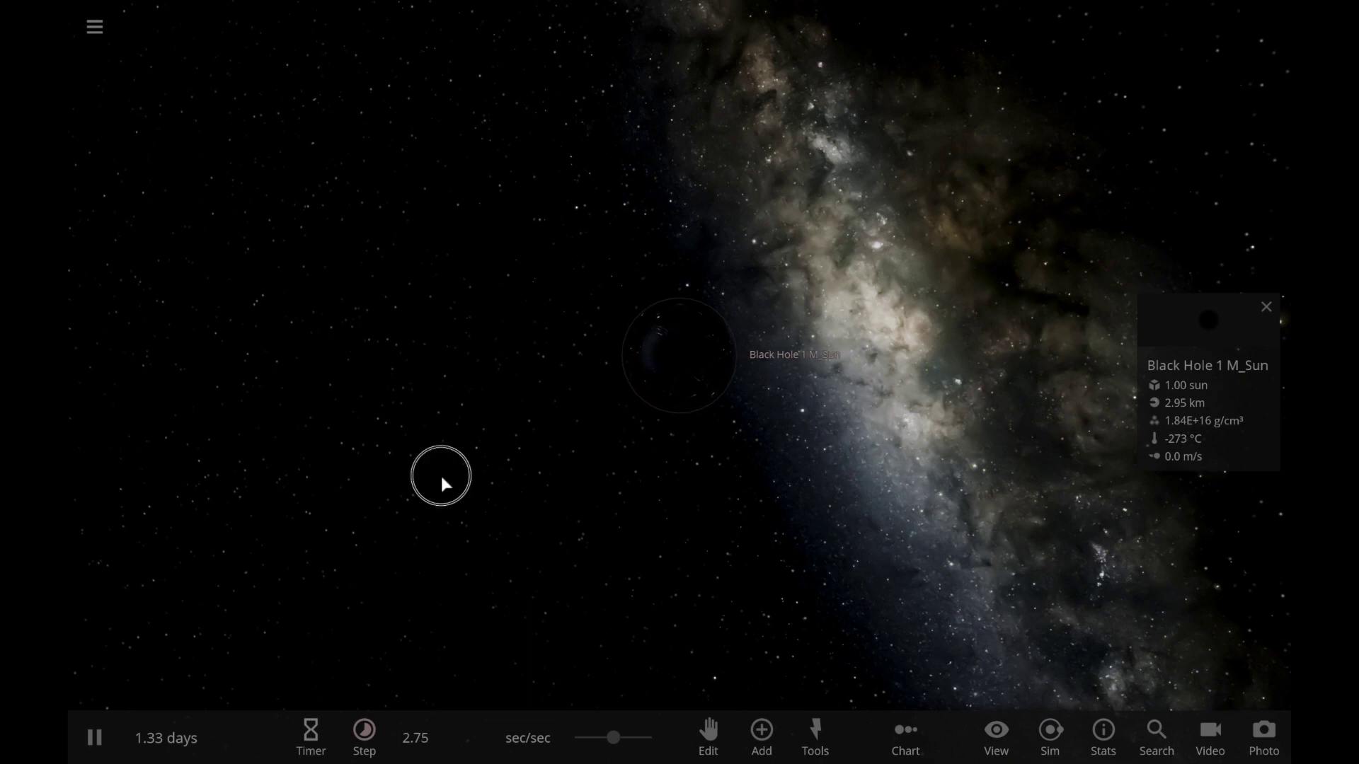
left_click_drag(485, 480, 495, 480)
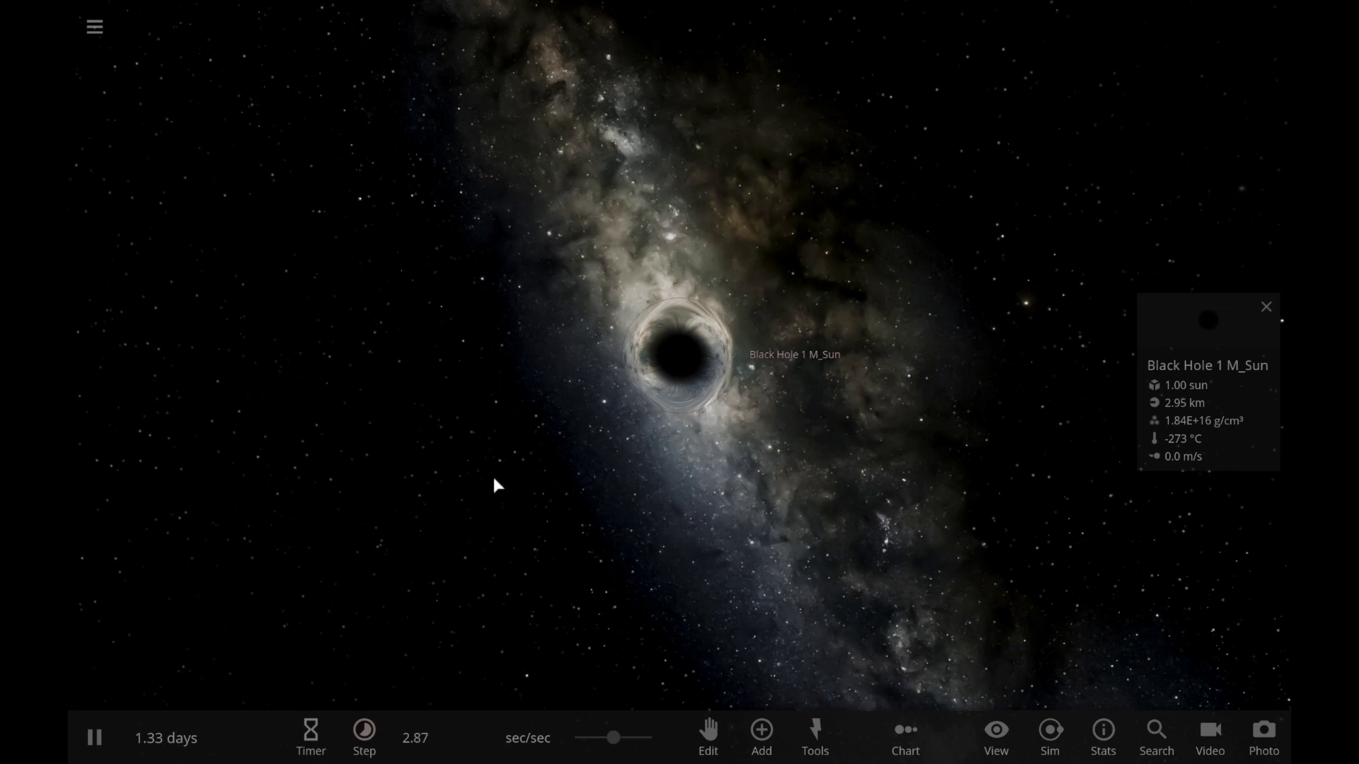
left_click(760, 740)
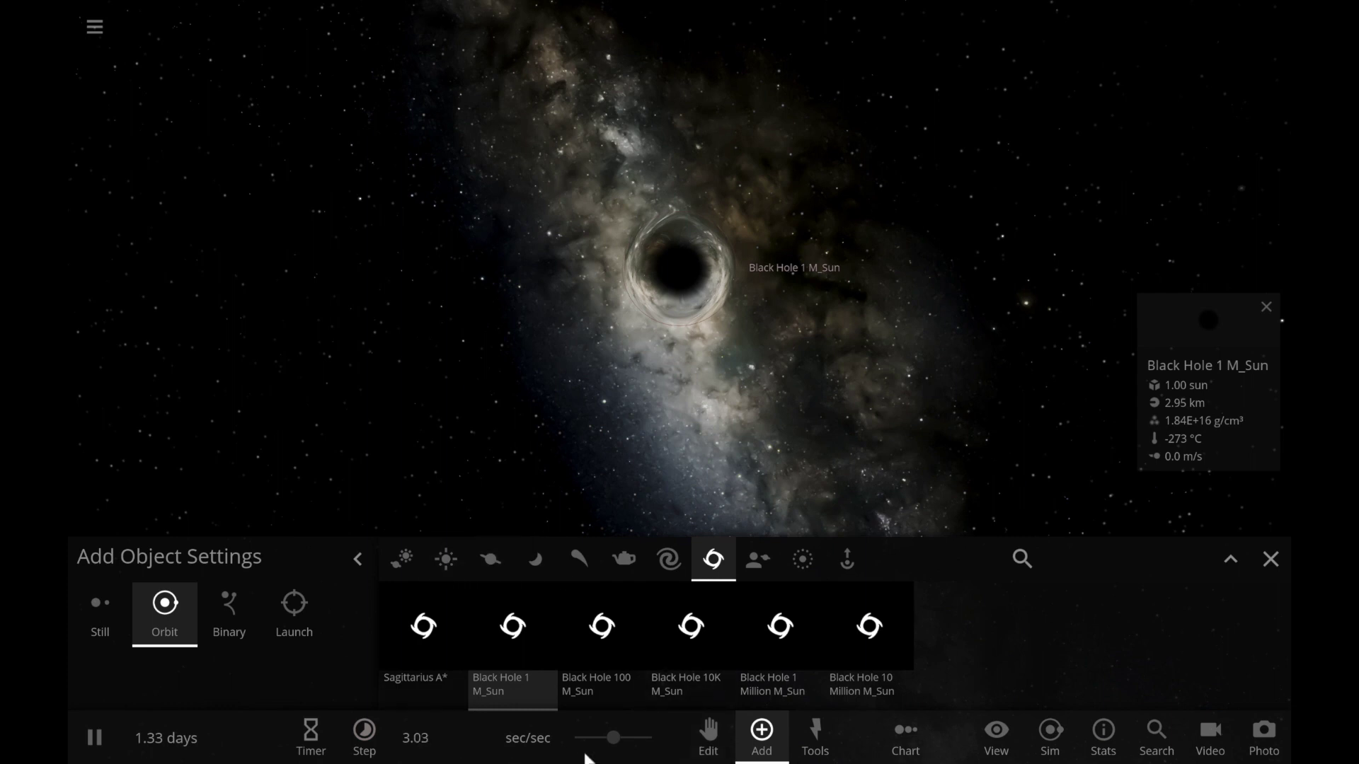
- Place a Proxima Centauri star in Orbit mode close beside the 1 M_Sun black hole
left_click(444, 563)
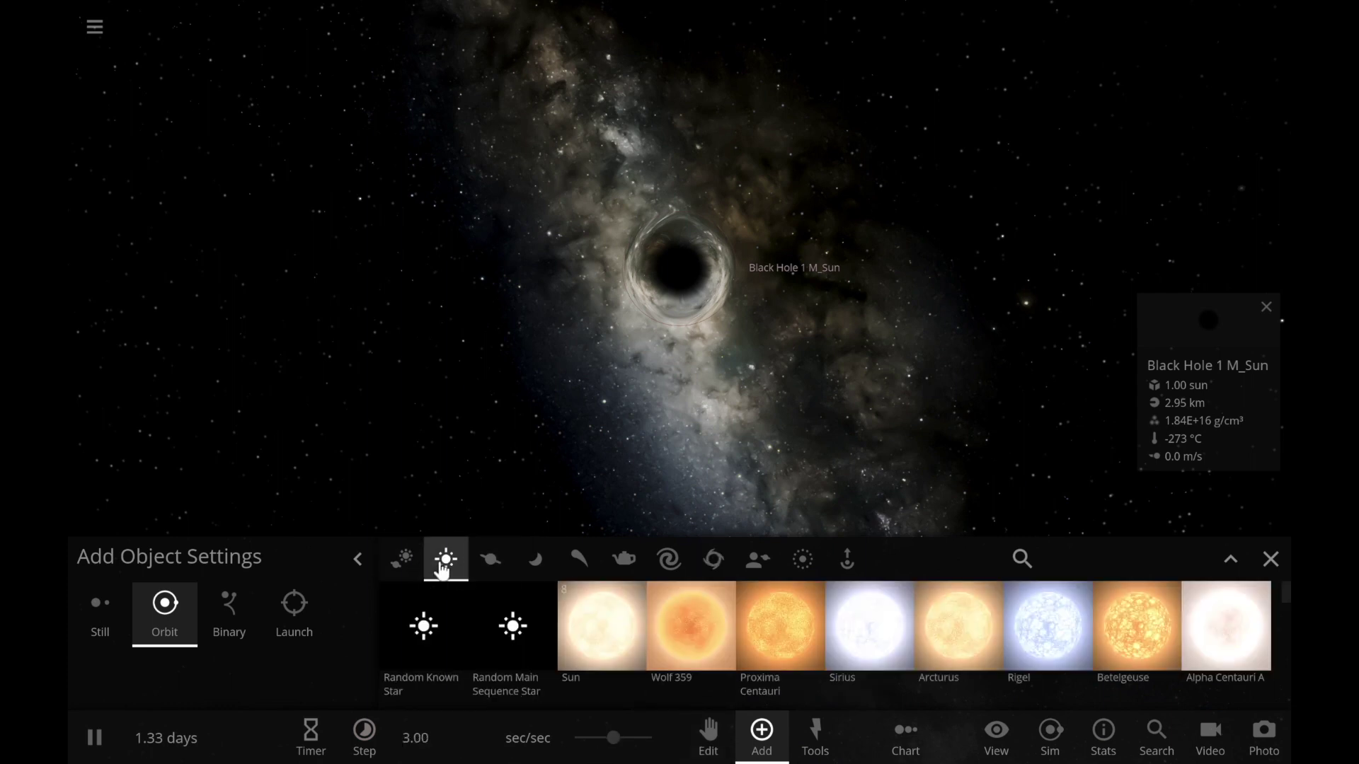
left_click(691, 628)
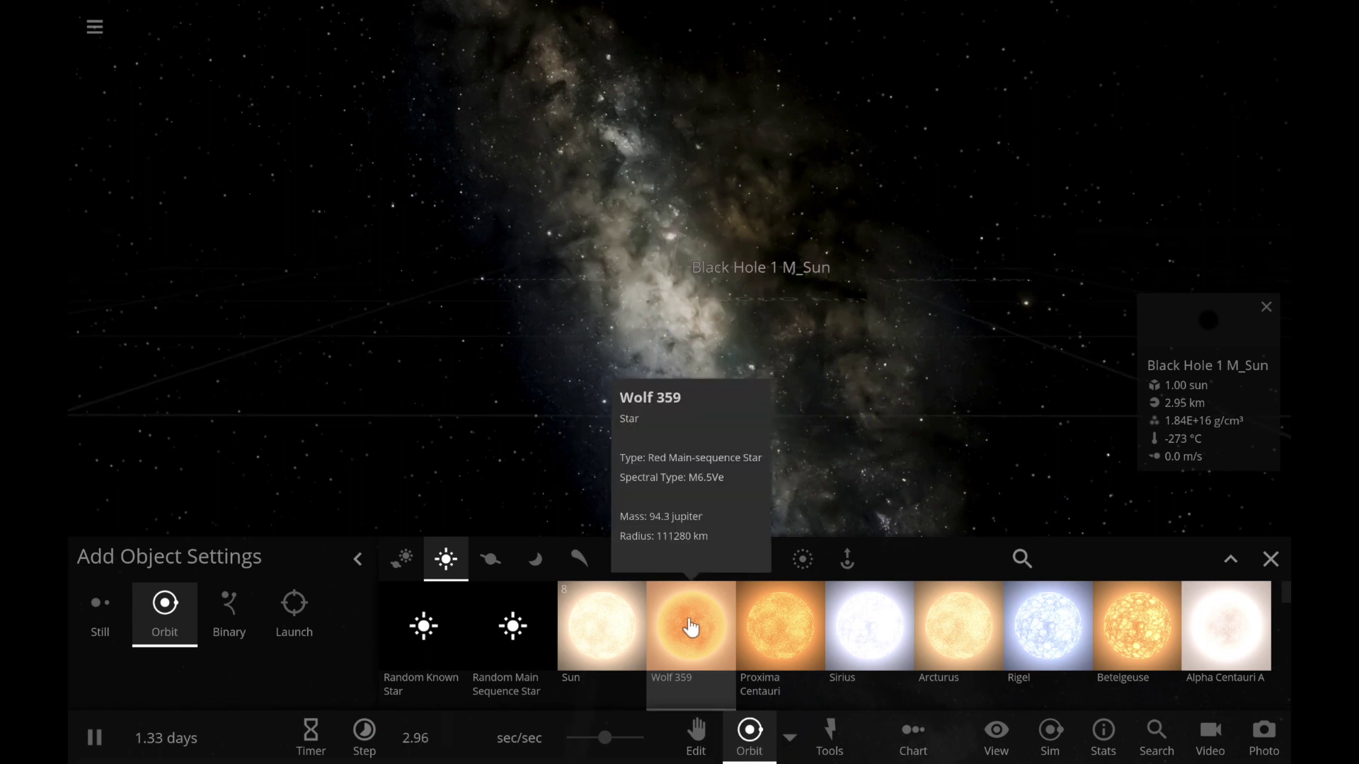
left_click(776, 620)
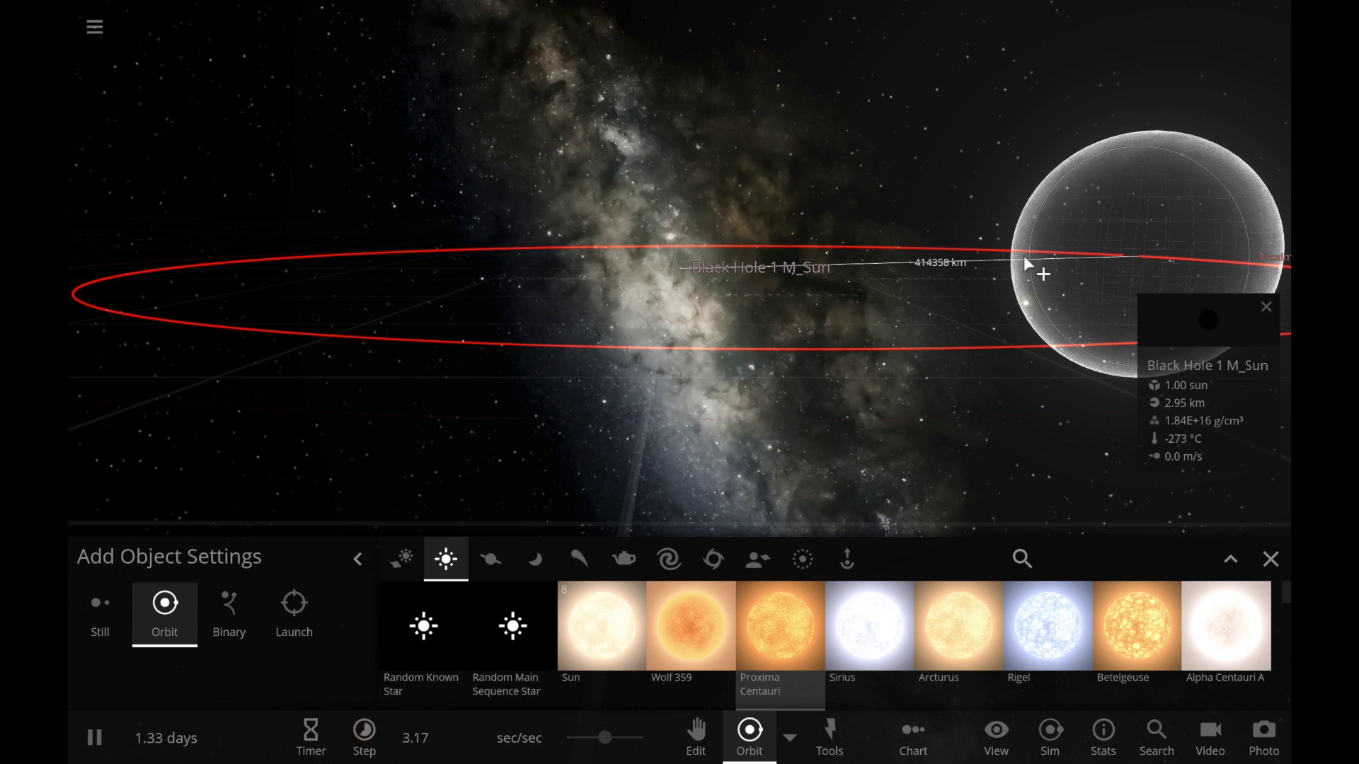
left_click(980, 259)
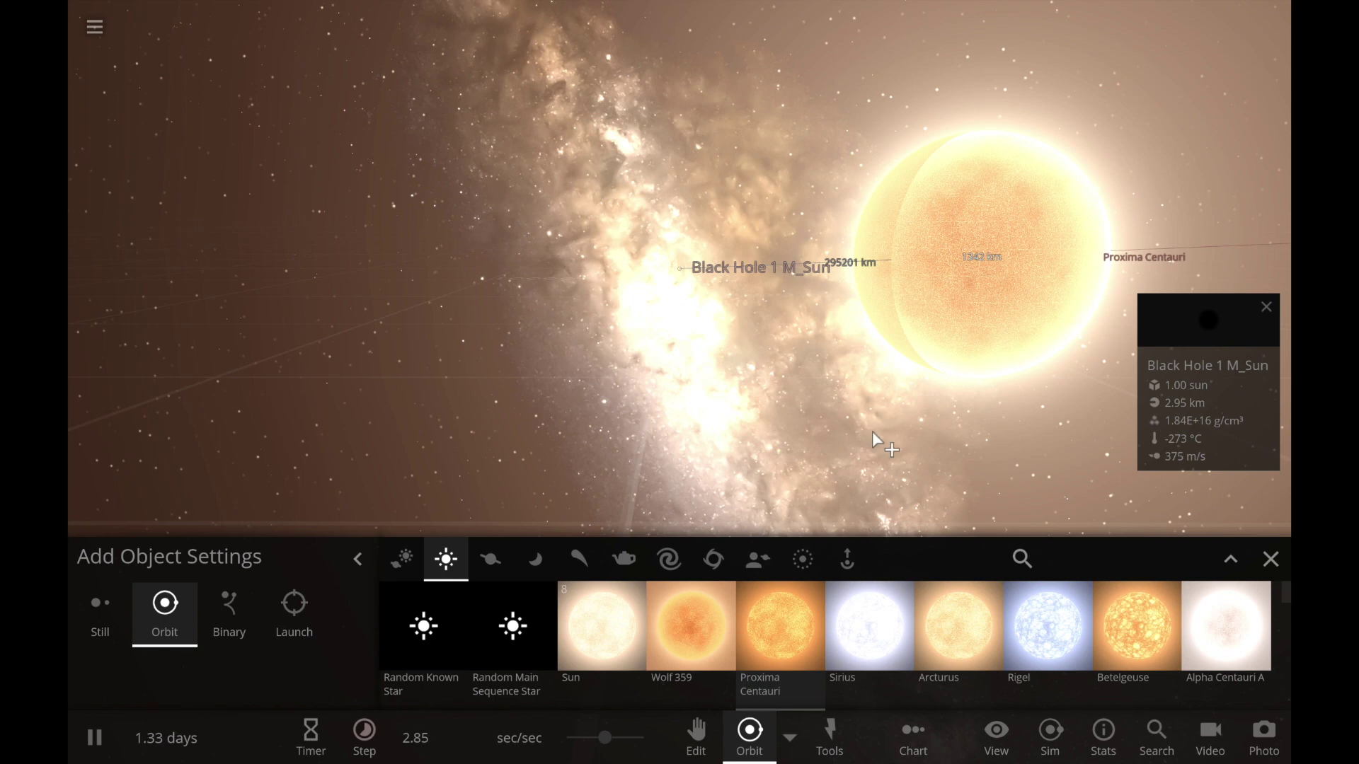
left_click(872, 431)
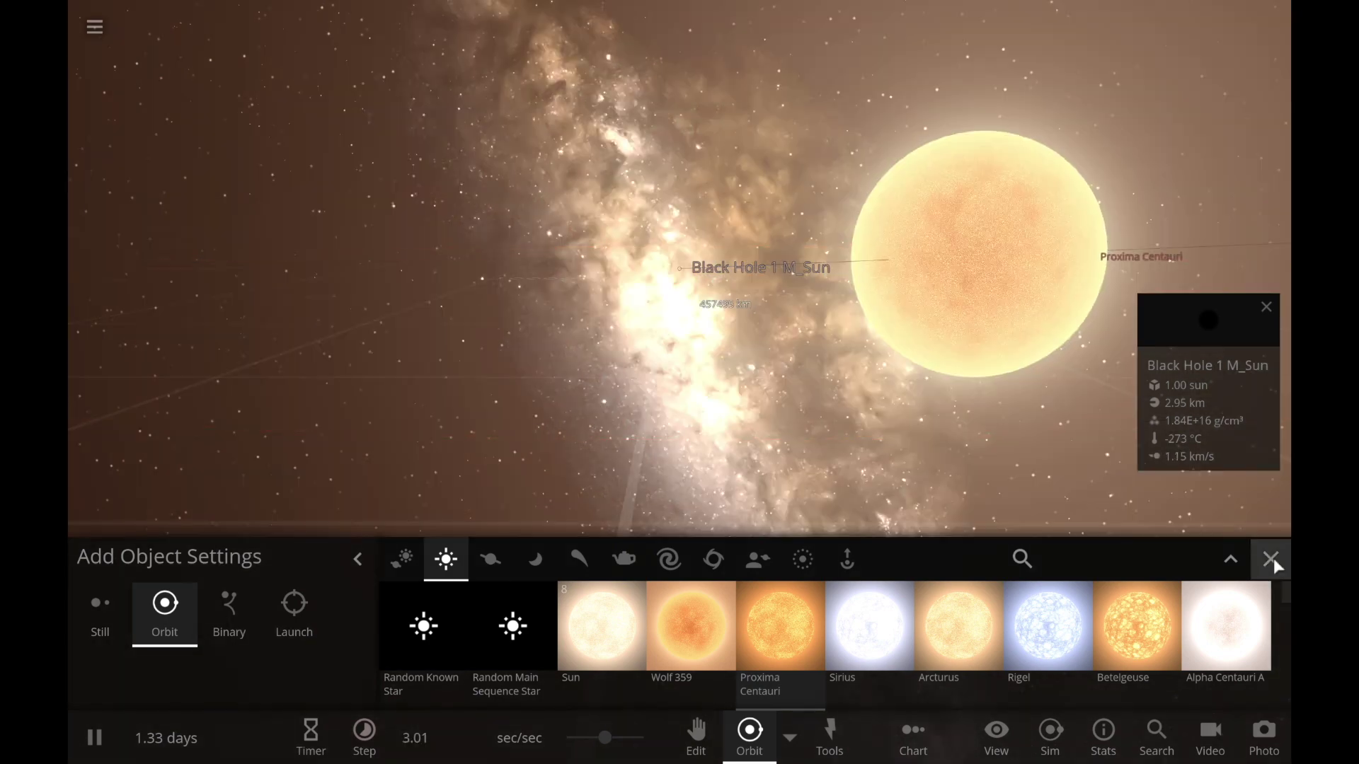
left_click(1271, 558)
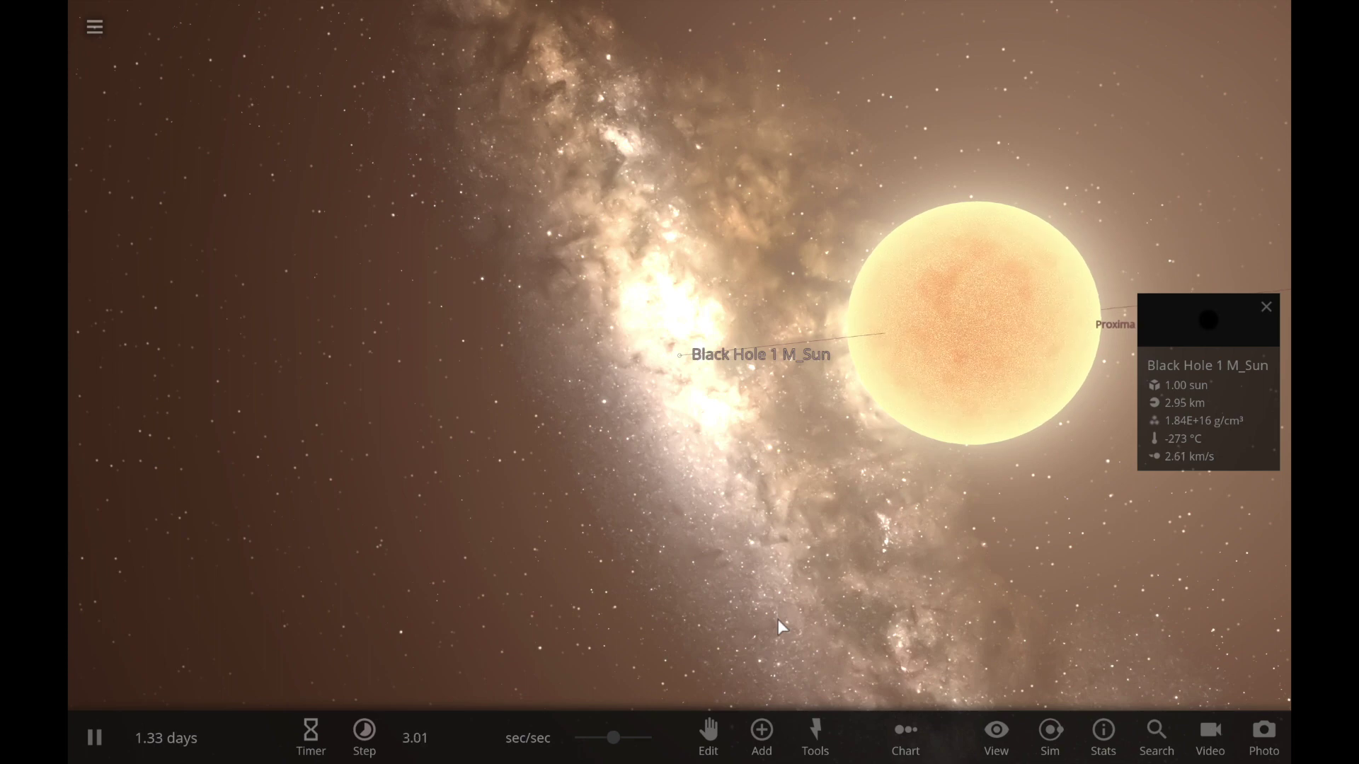
- Speed the simulation up from 20.1 sec/sec to about 2.44 mins/sec
left_click_drag(780, 619, 953, 630)
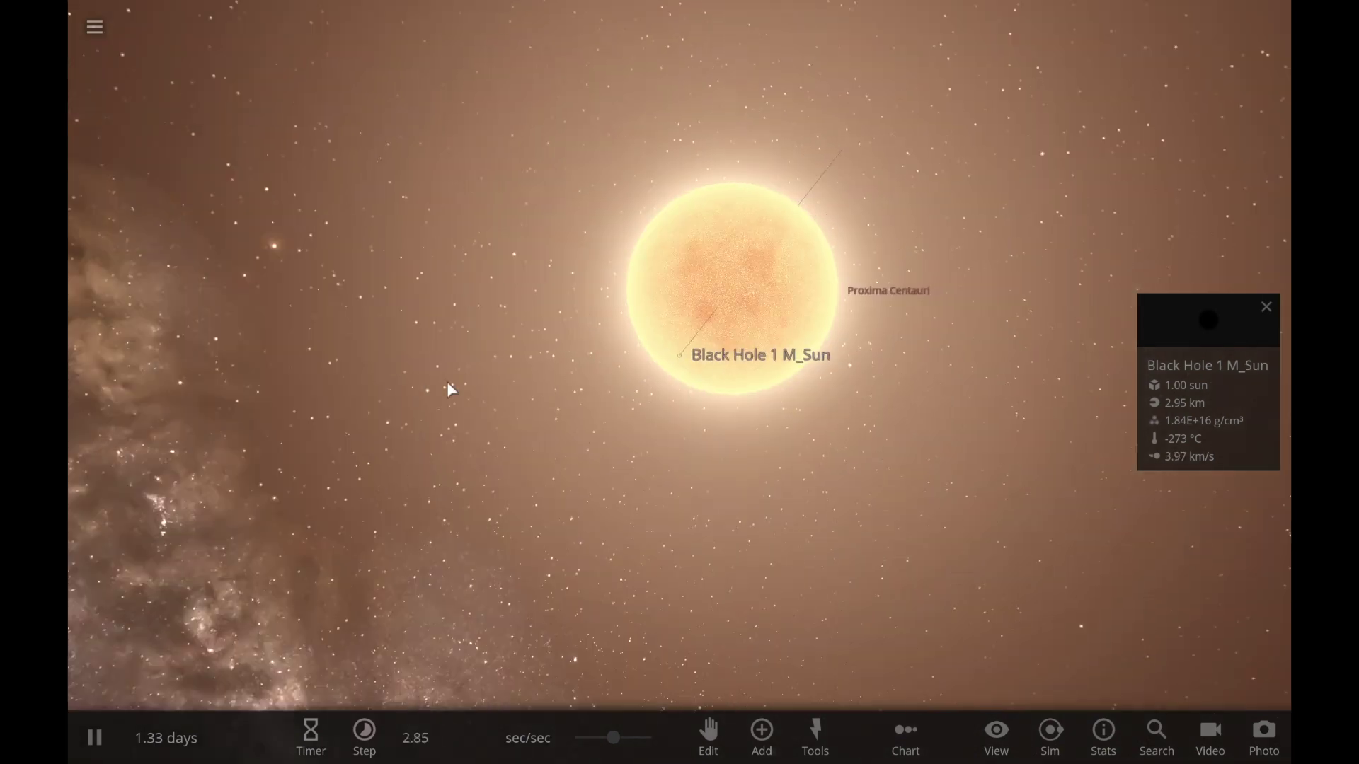
left_click_drag(449, 382, 510, 544)
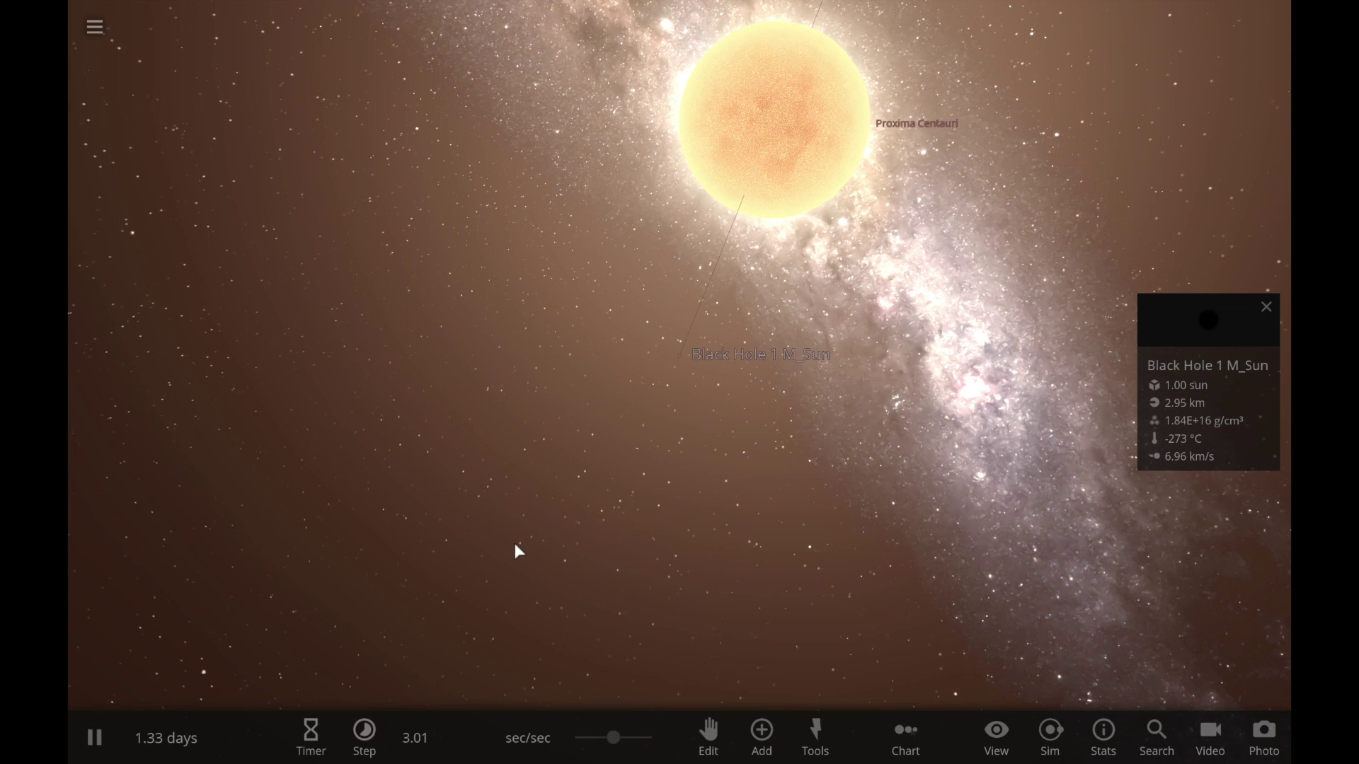
left_click_drag(615, 738, 643, 743)
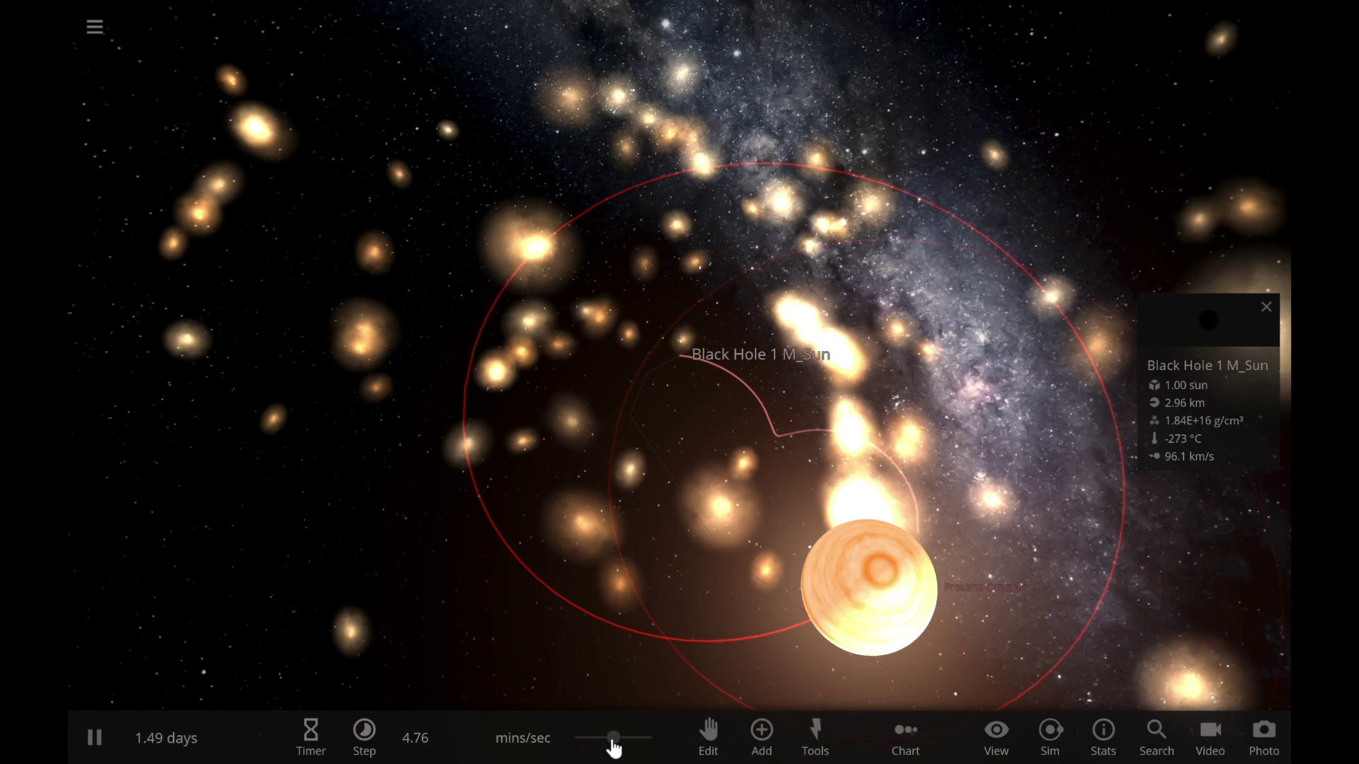
mouse_move(613, 743)
left_mouse_down()
mouse_move(641, 743)
mouse_move(628, 735)
left_mouse_up()
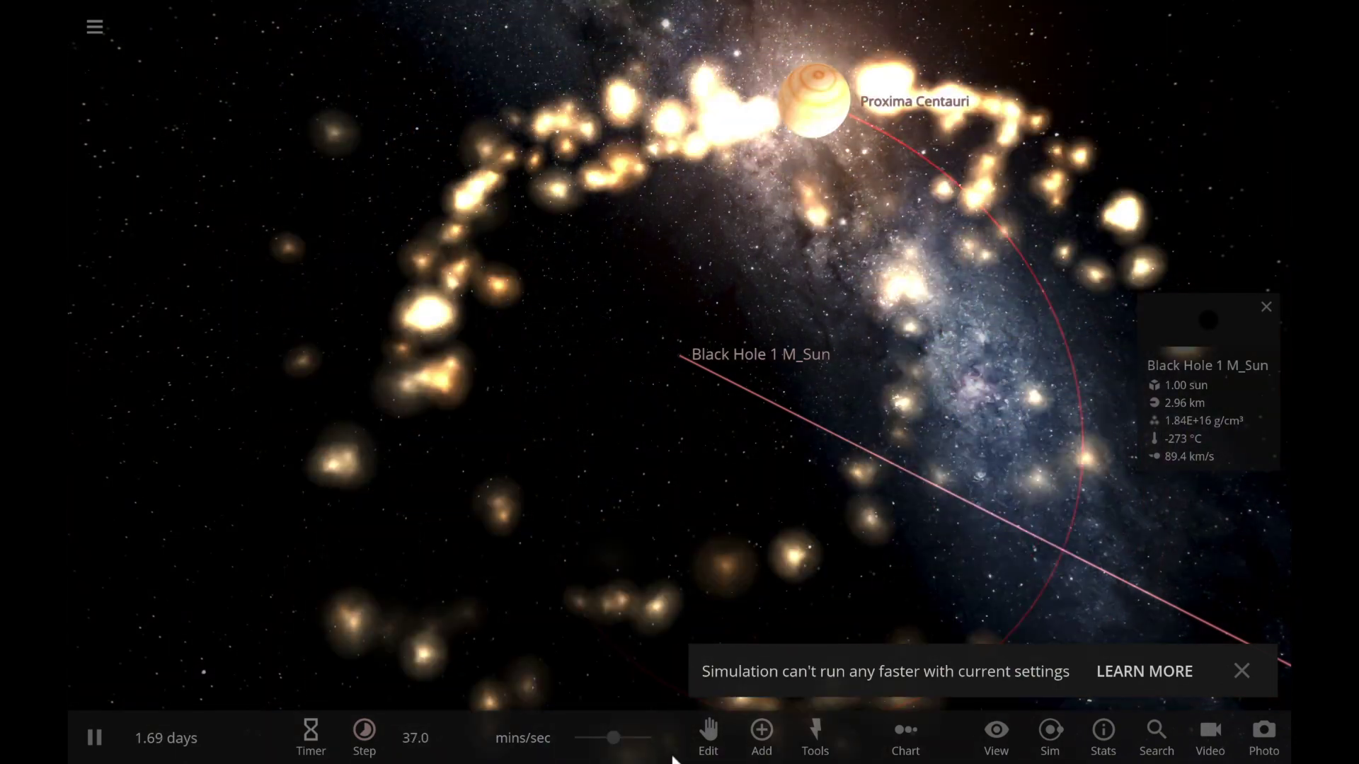
left_click_drag(613, 737, 577, 743)
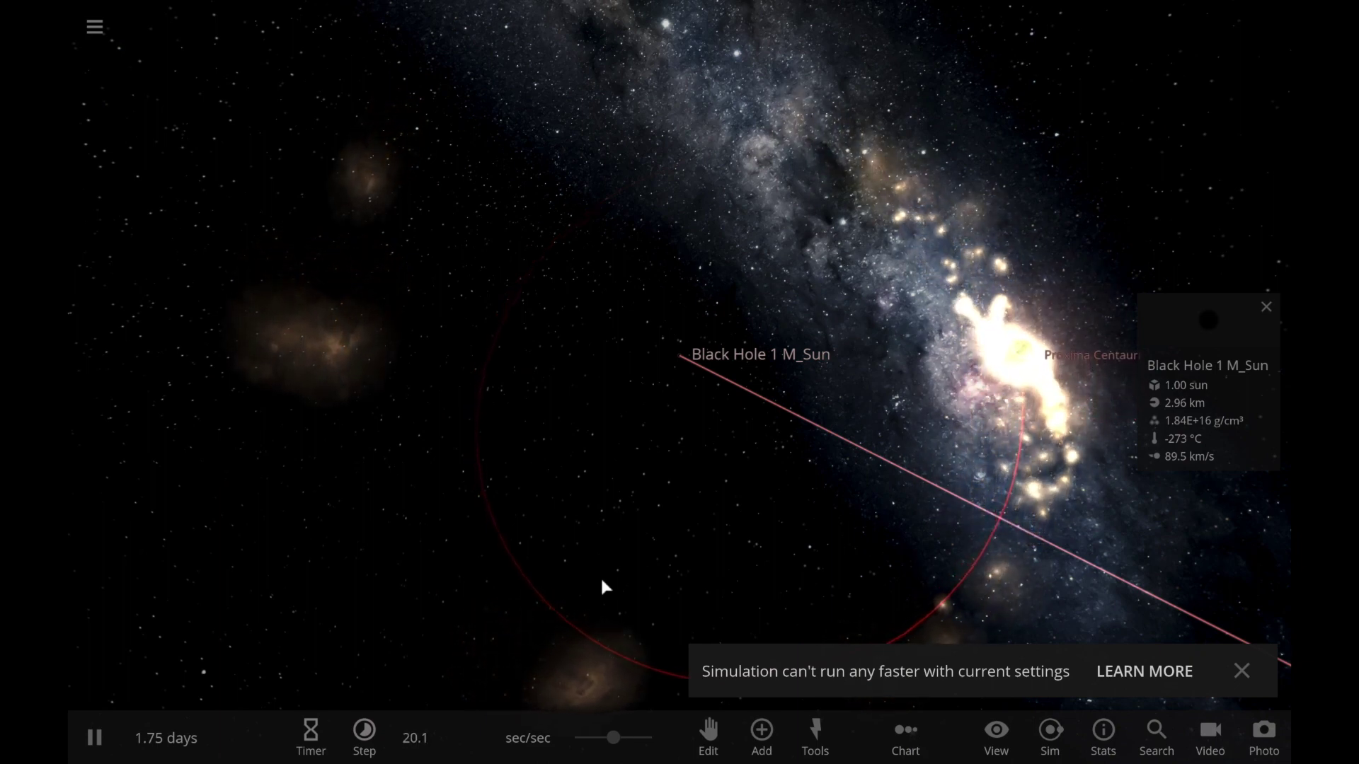
left_click_drag(612, 739, 638, 733)
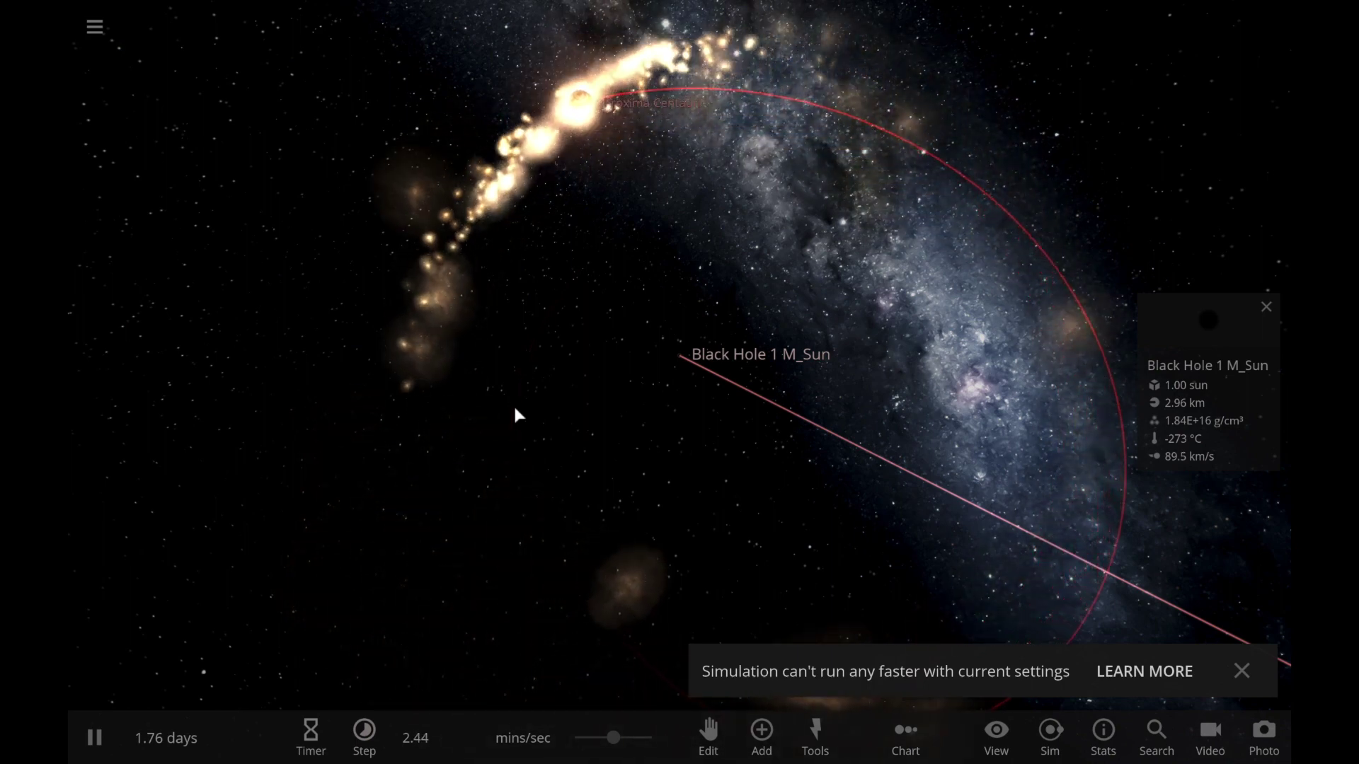
- Start a new empty simulation from the main menu
left_click(107, 33)
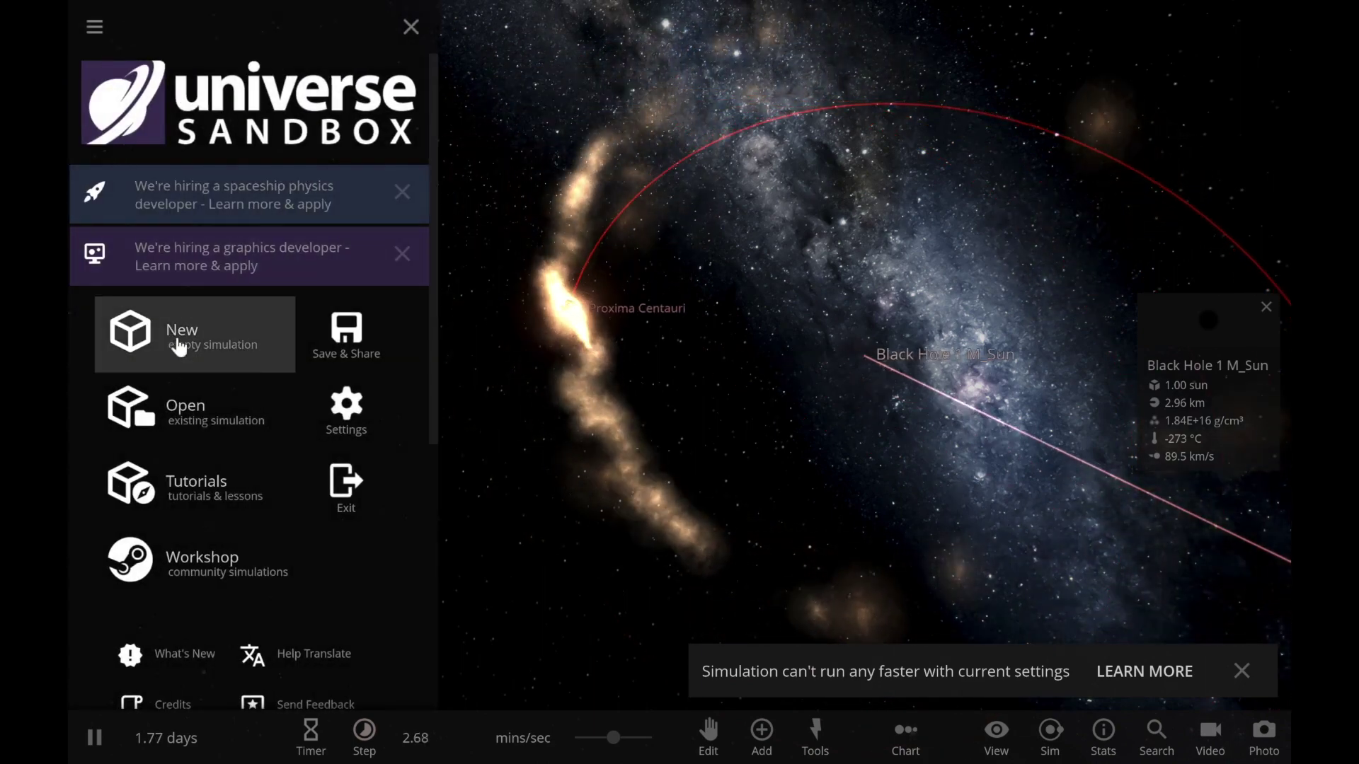
left_click(177, 341)
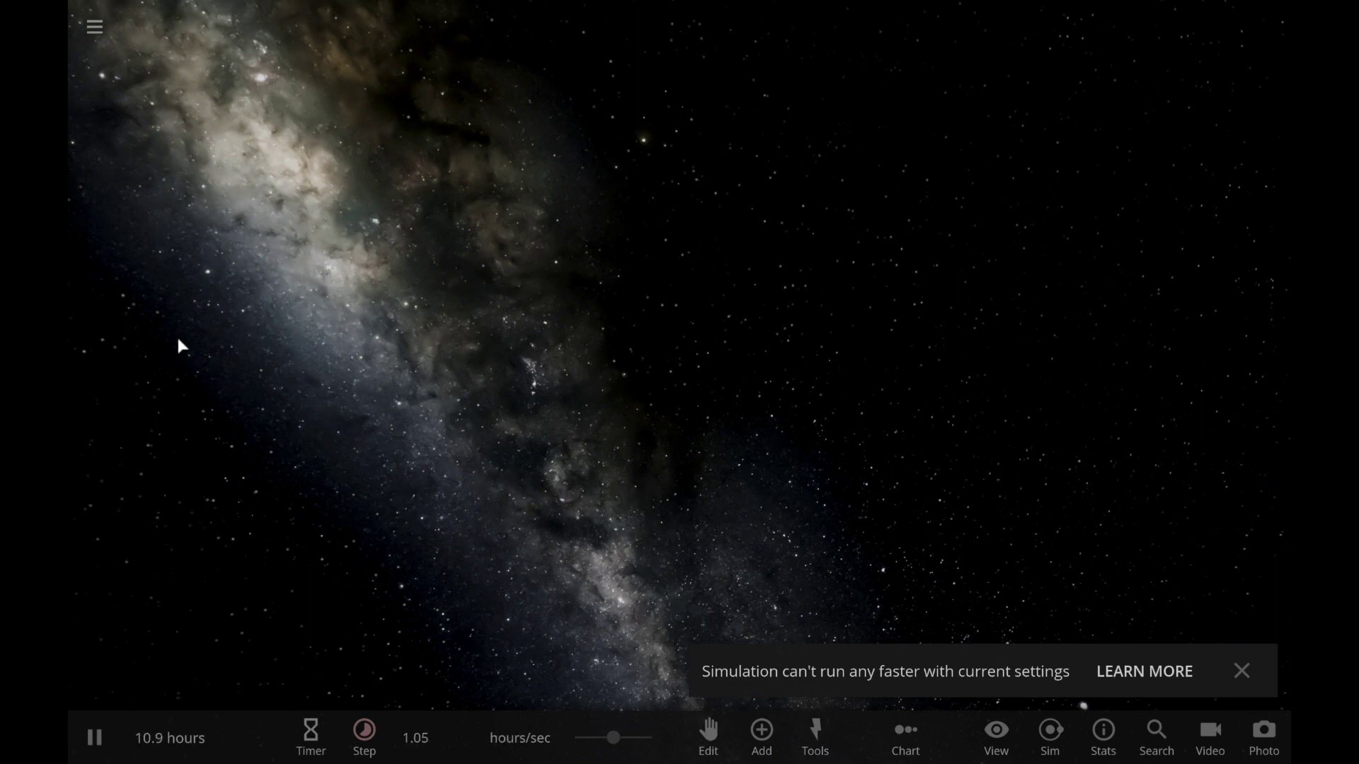
- Choose the Crab Pulsar star preset and place Crab Pulsars in Orbit mode
left_click(764, 750)
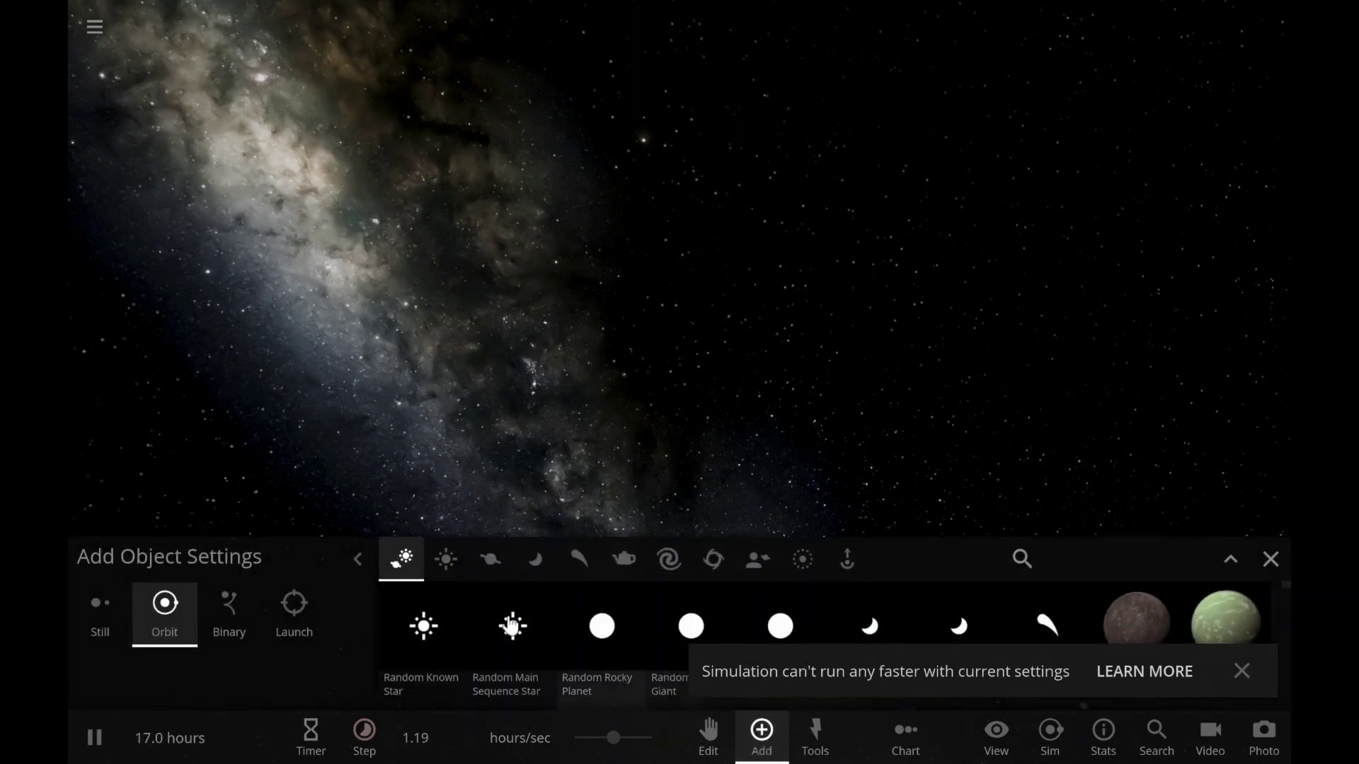
left_click(446, 559)
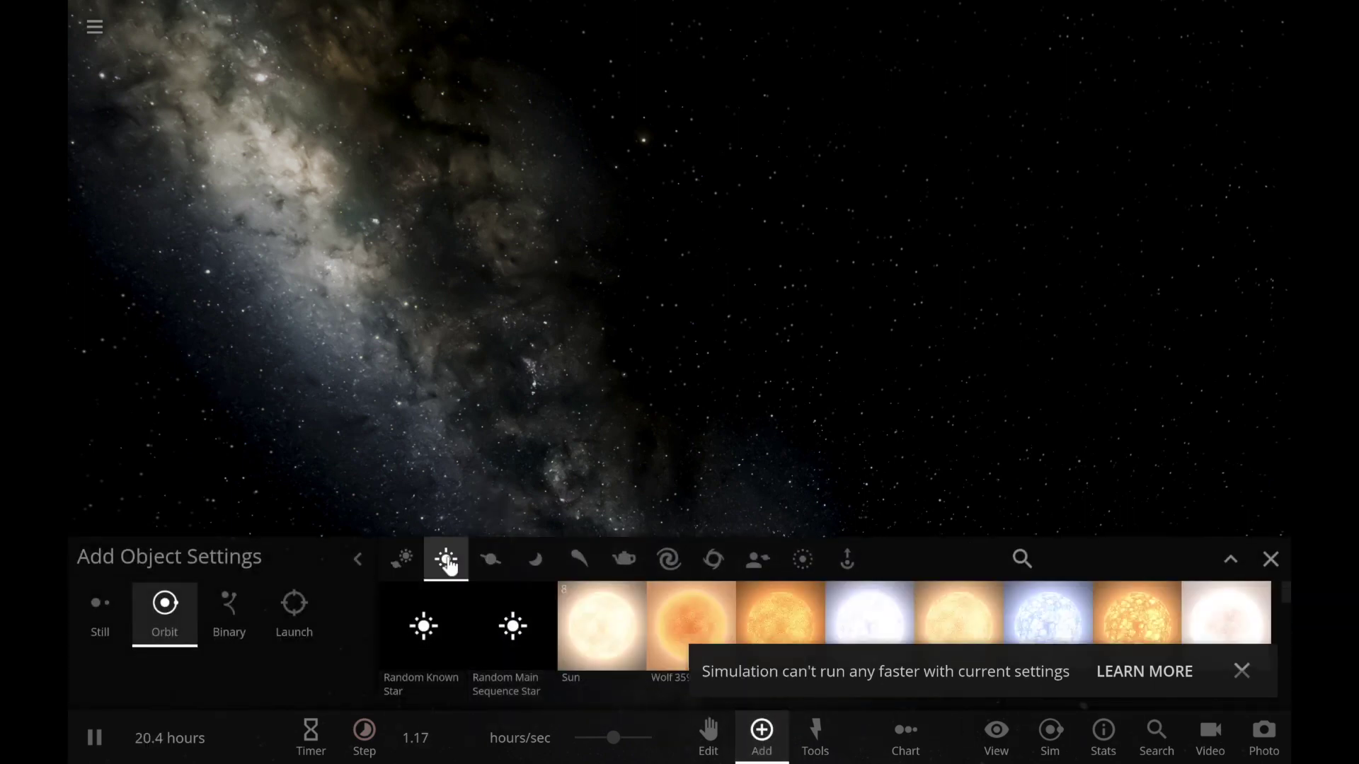
scroll(1250, 669, "down", 5)
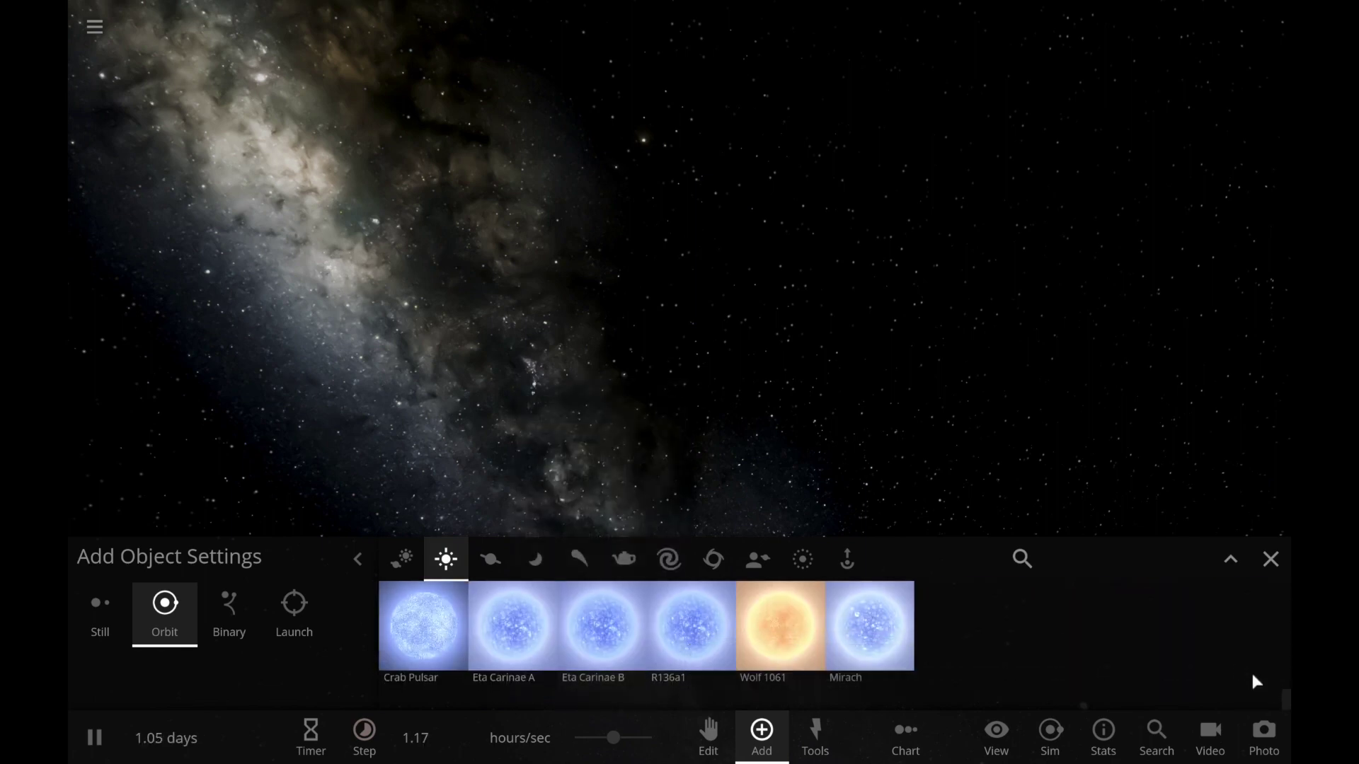
left_click(430, 639)
left_click(671, 242)
left_click(264, 244)
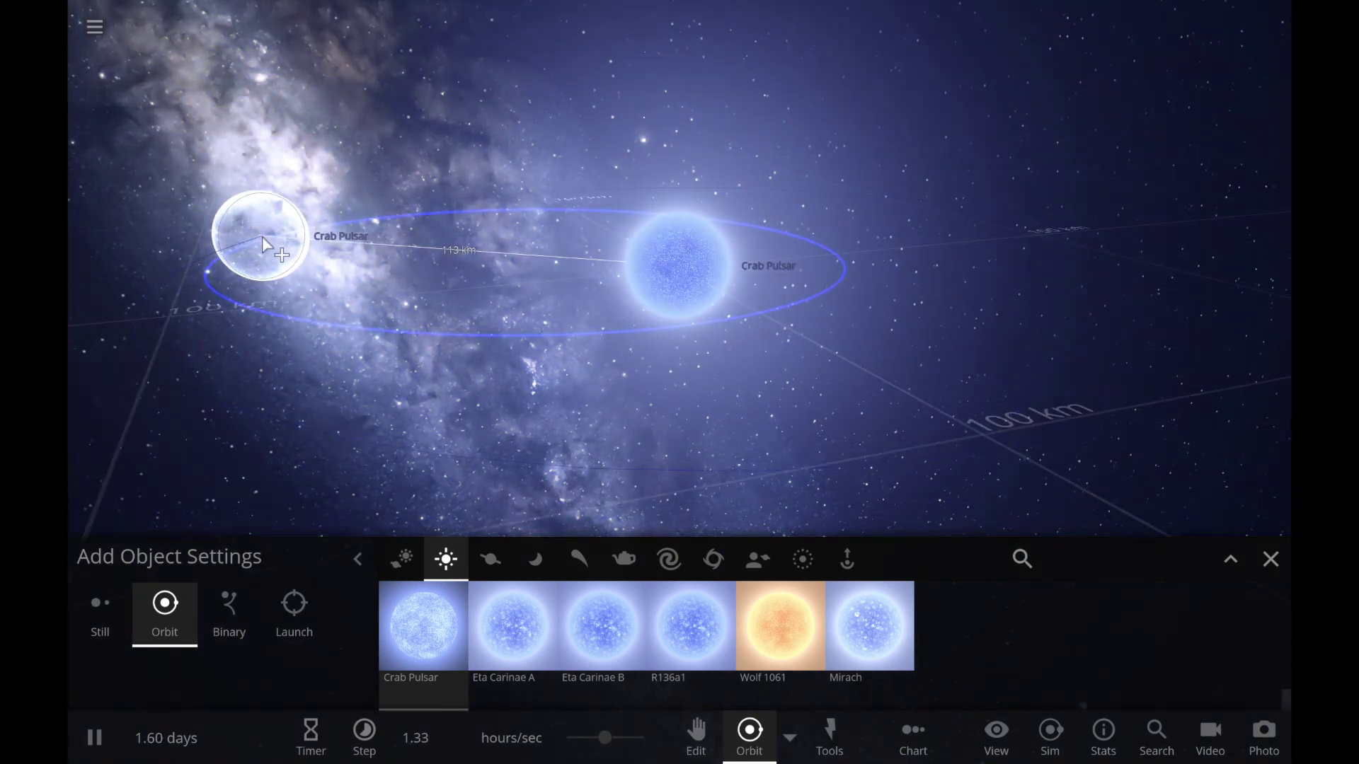
- Pause time, set the rate to 0.00013 sec/sec, and place the second pulsar orbiting the first
right_click_drag(262, 237, 283, 347)
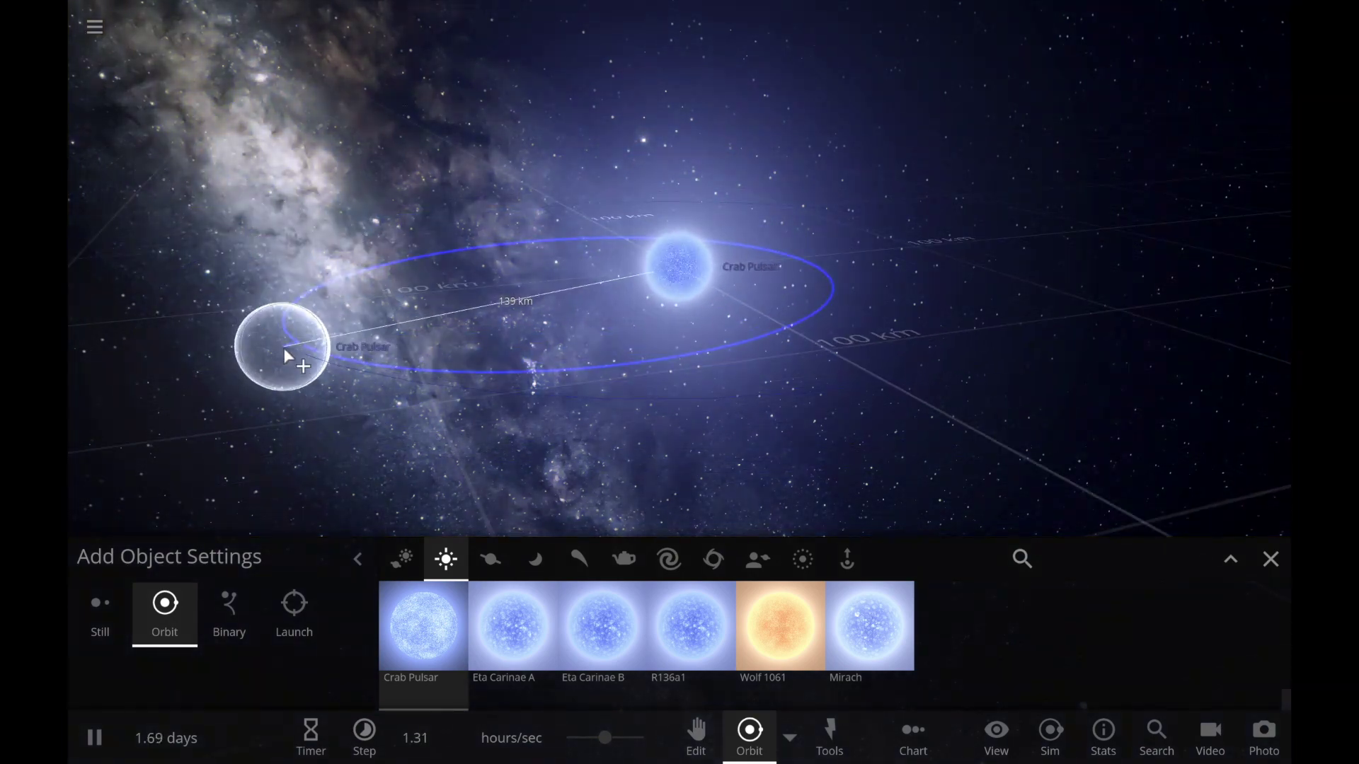
key("space")
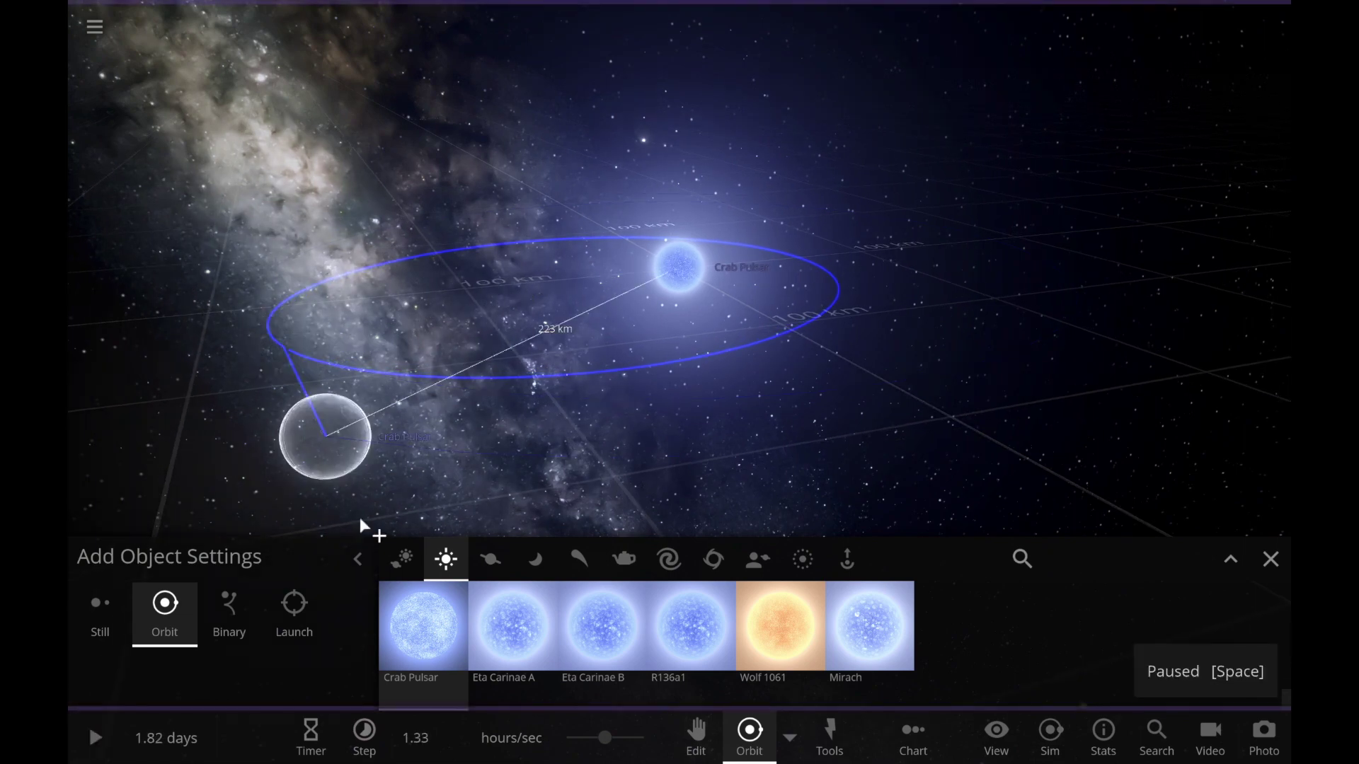
scroll(523, 745, "down", 2)
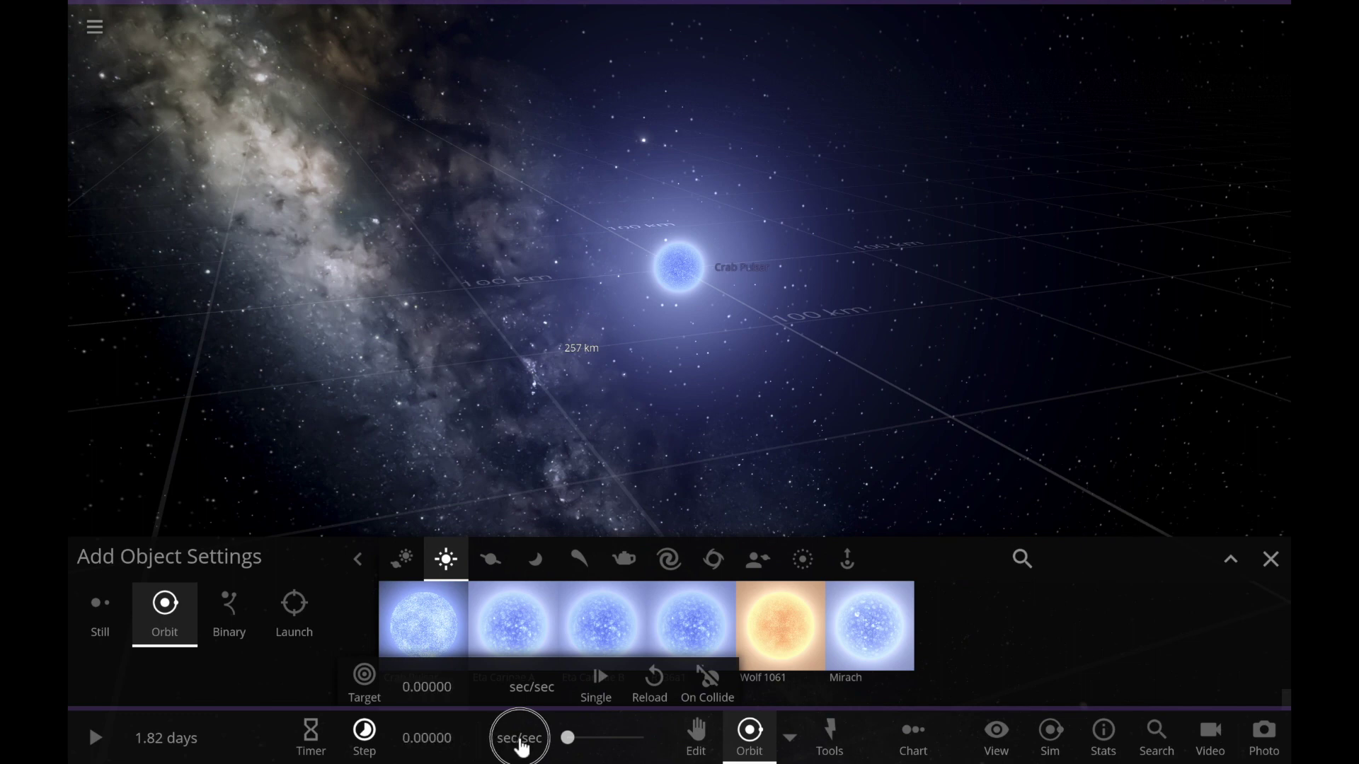
left_click_drag(568, 737, 632, 742)
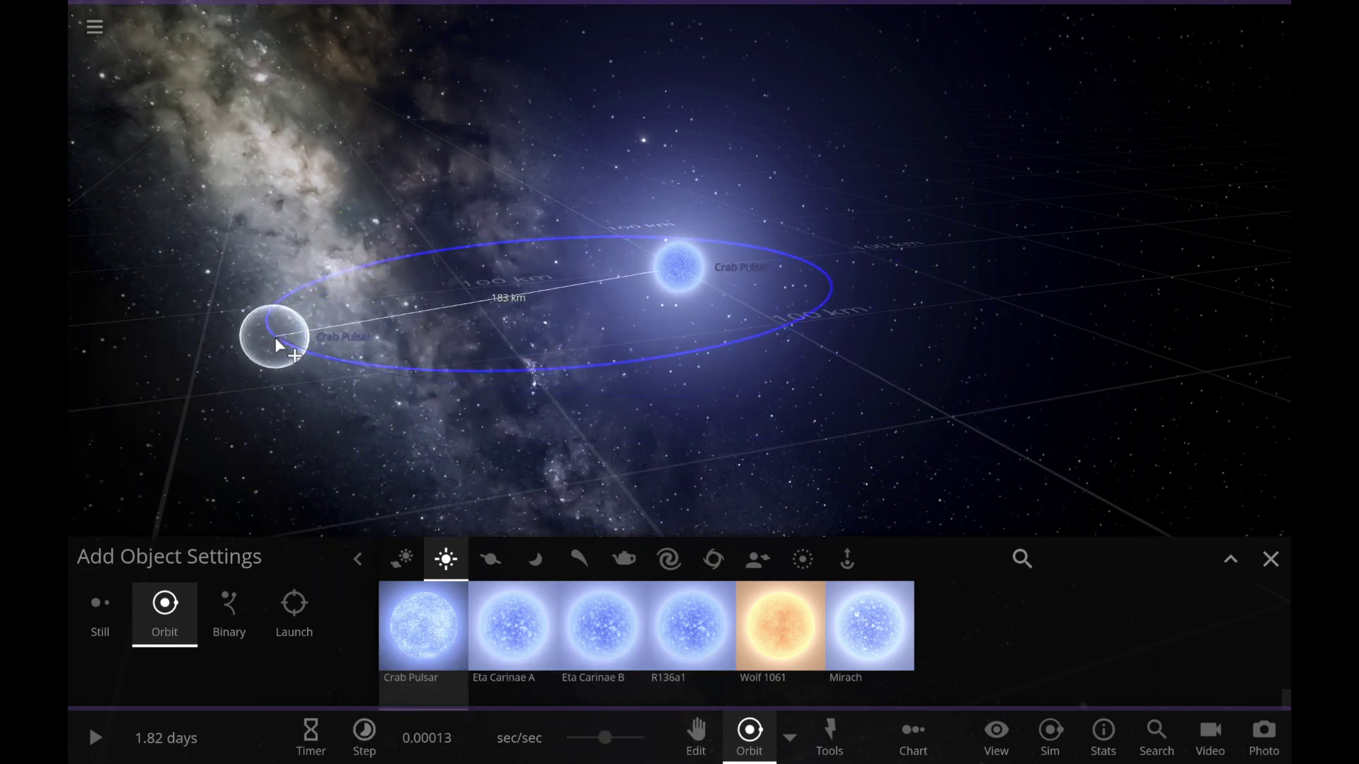
left_click(275, 337)
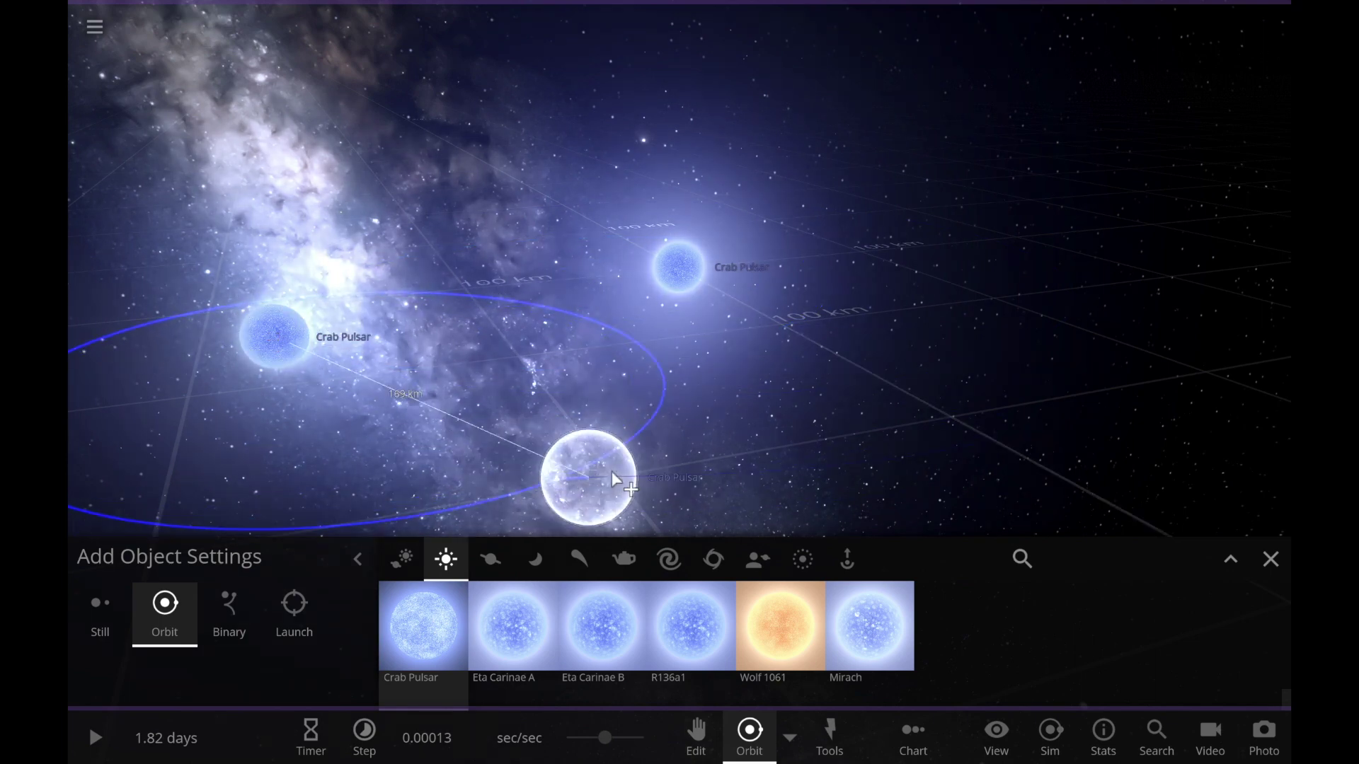
left_click(1271, 559)
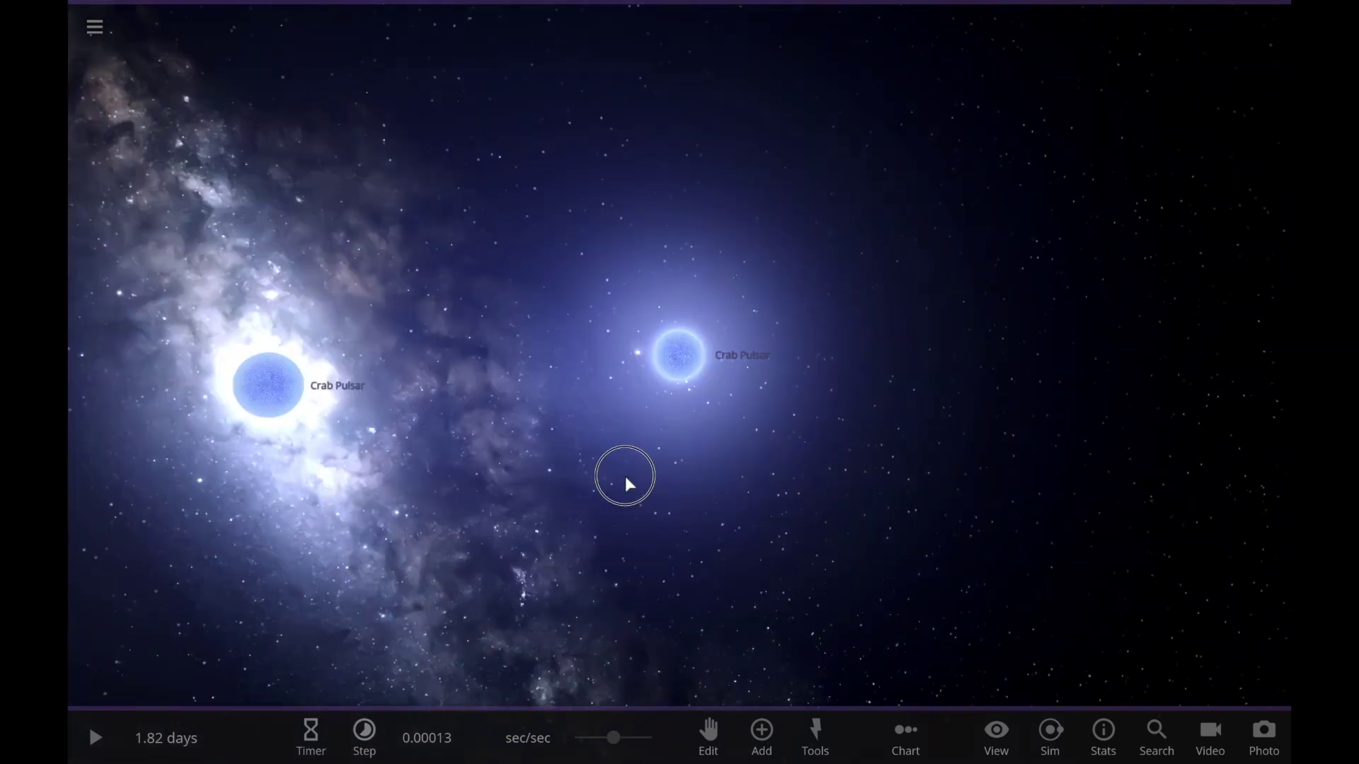
- Resume the simulation and raise time to about 0.0006 sec/sec
left_click_drag(625, 477, 636, 483)
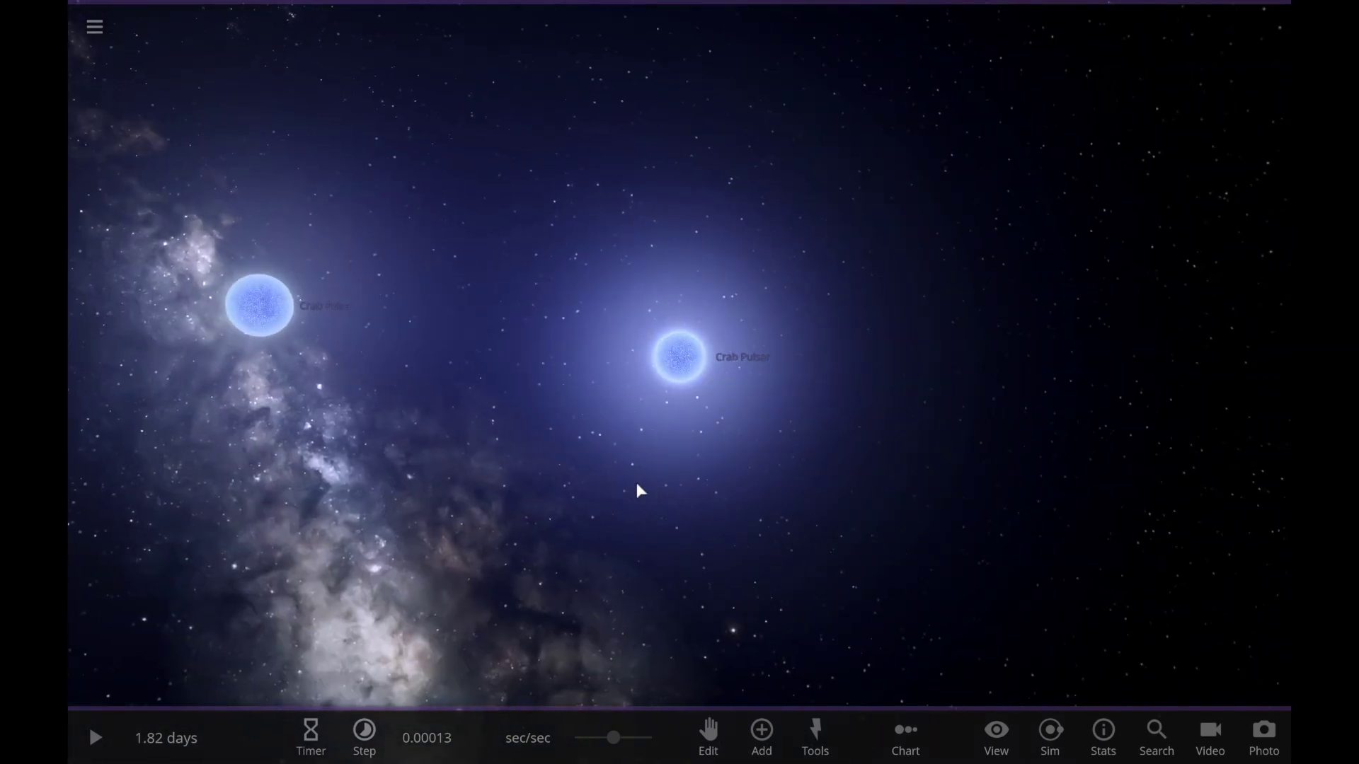
key("space")
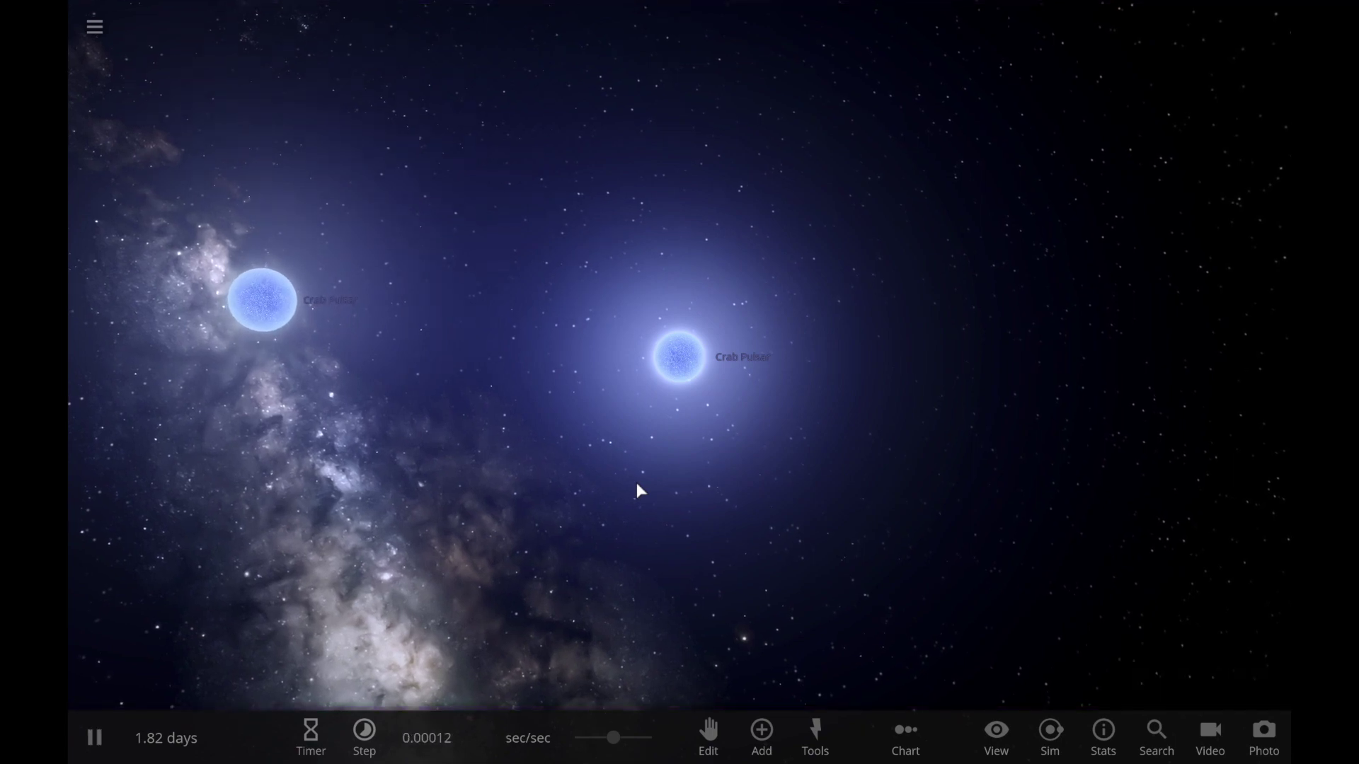
left_click_drag(637, 484, 515, 492)
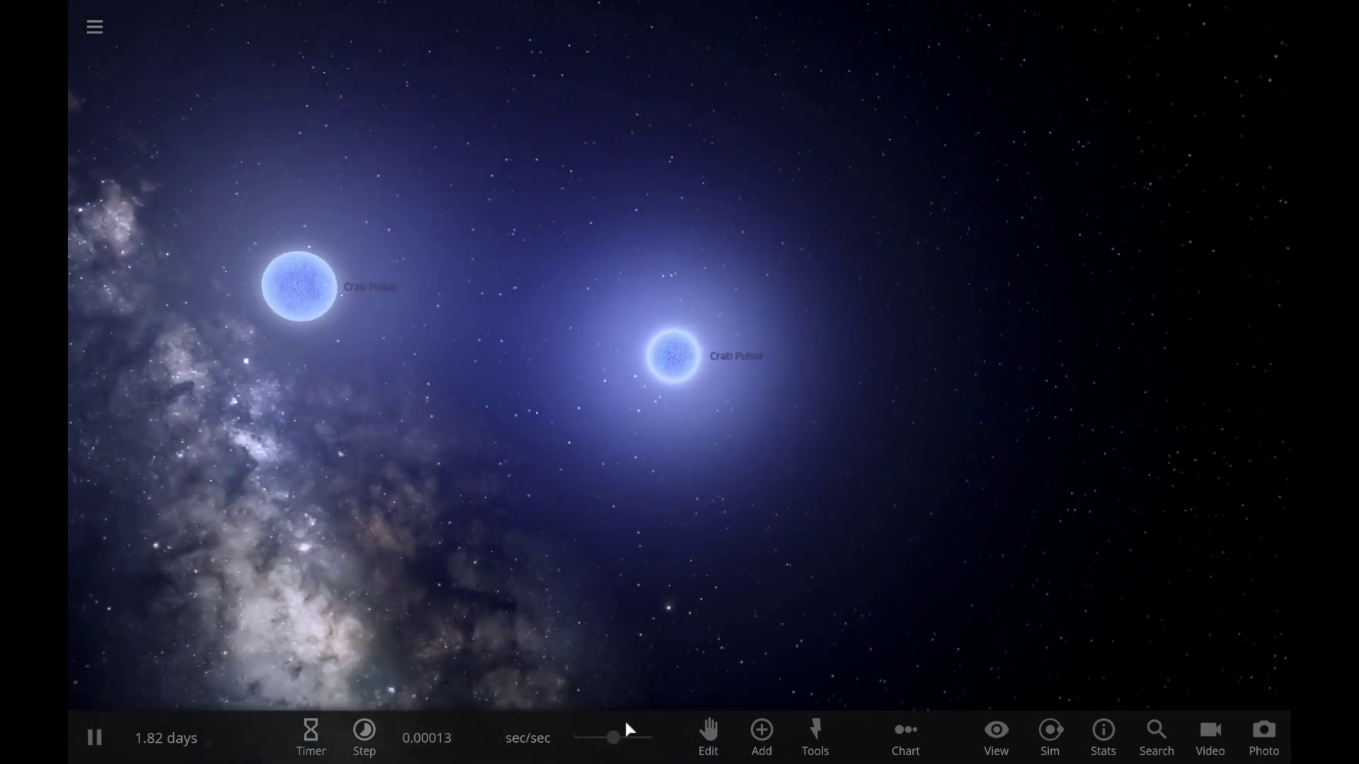
left_click_drag(614, 738, 640, 740)
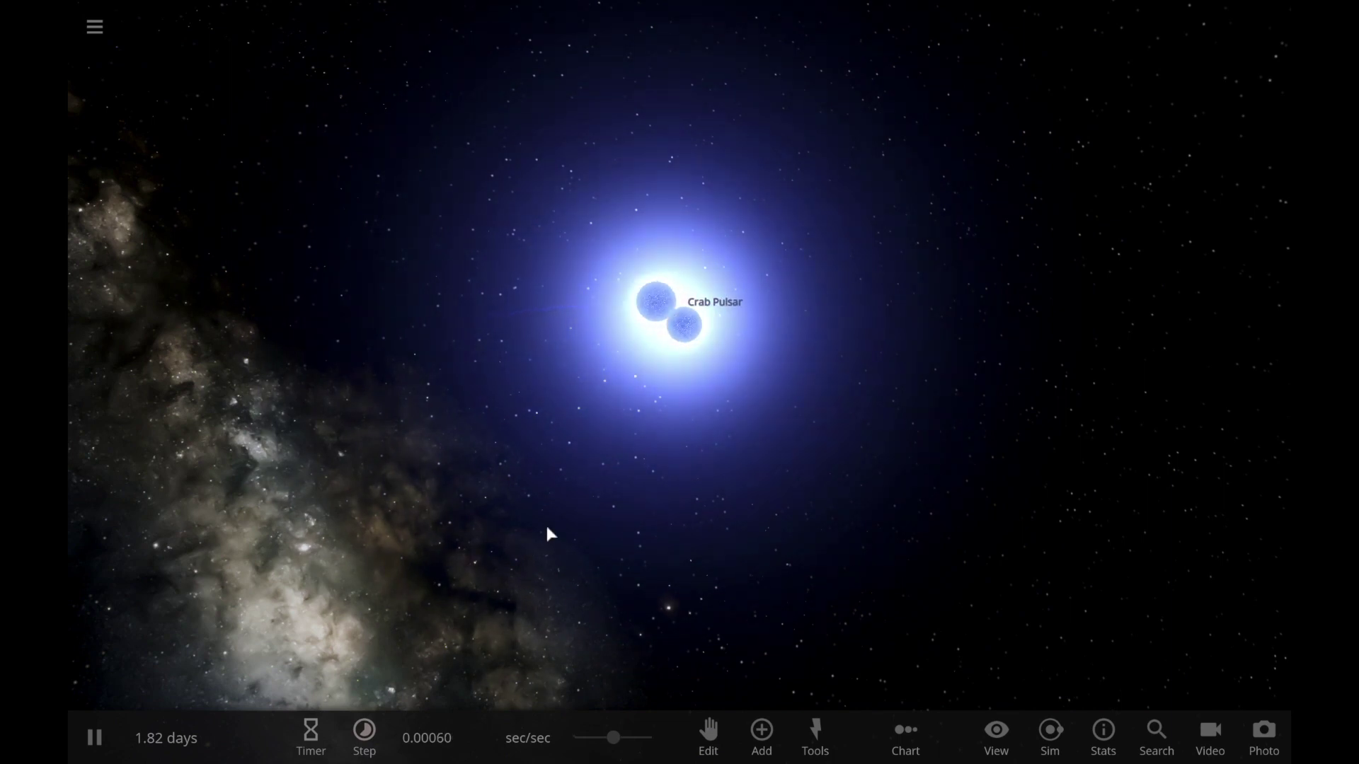
- Rotate the view to follow the two Crab Pulsars looping around each other
left_click_drag(550, 534, 531, 312)
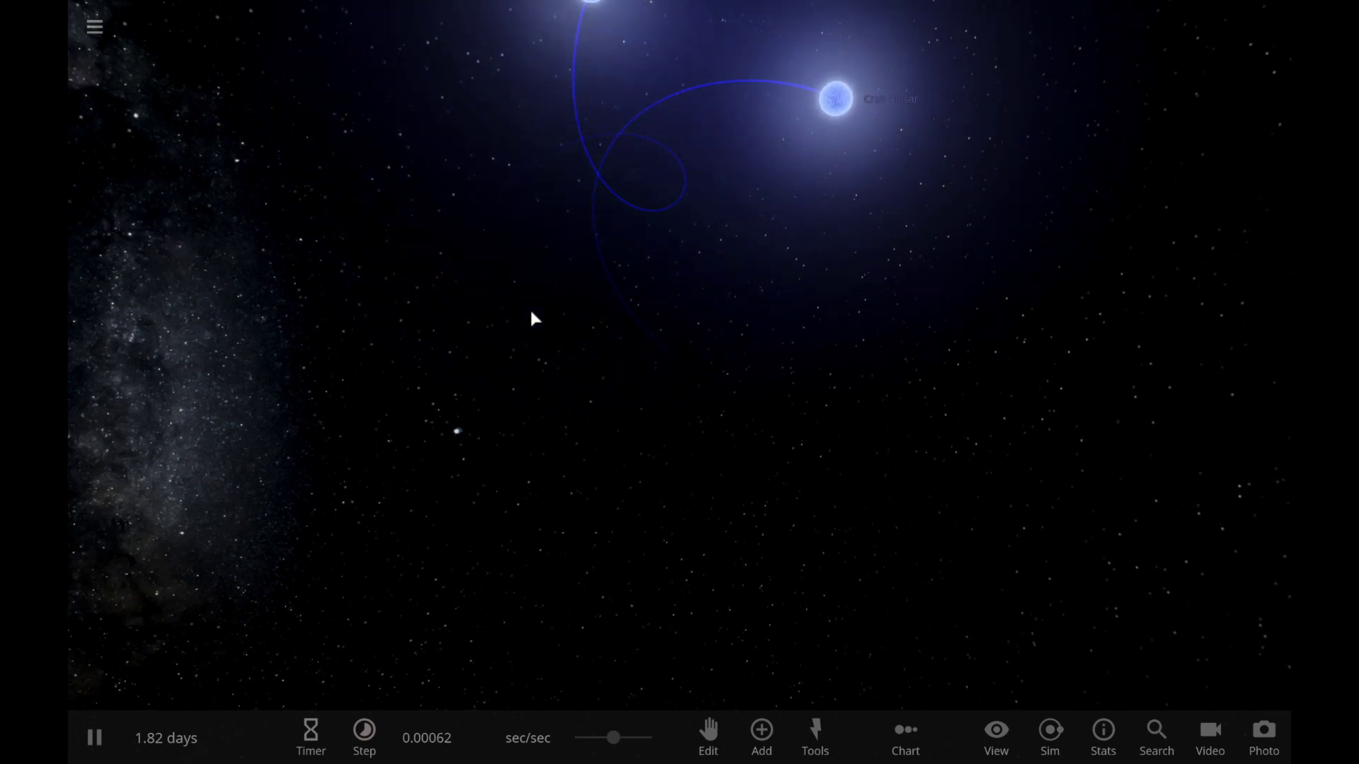
left_click_drag(532, 318, 534, 332)
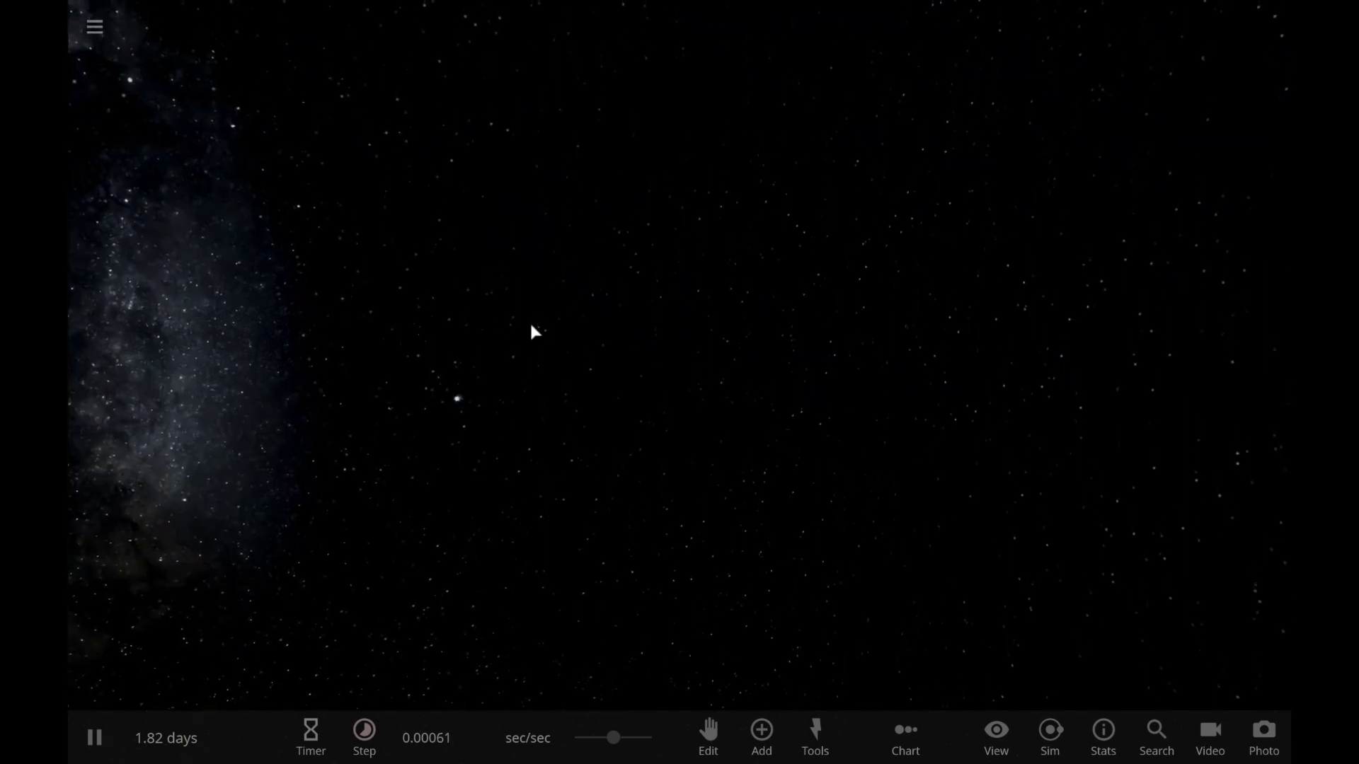
left_click(526, 145)
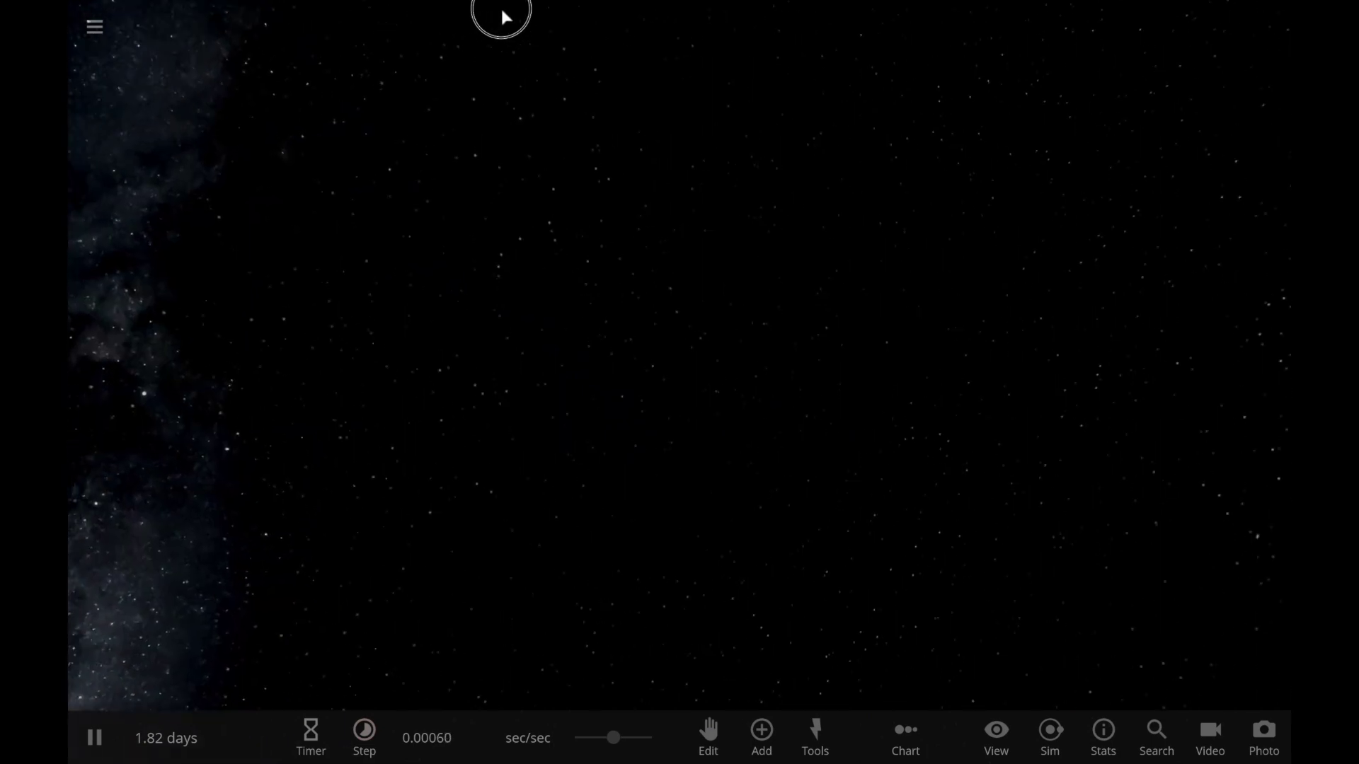
left_click_drag(554, 267, 561, 208)
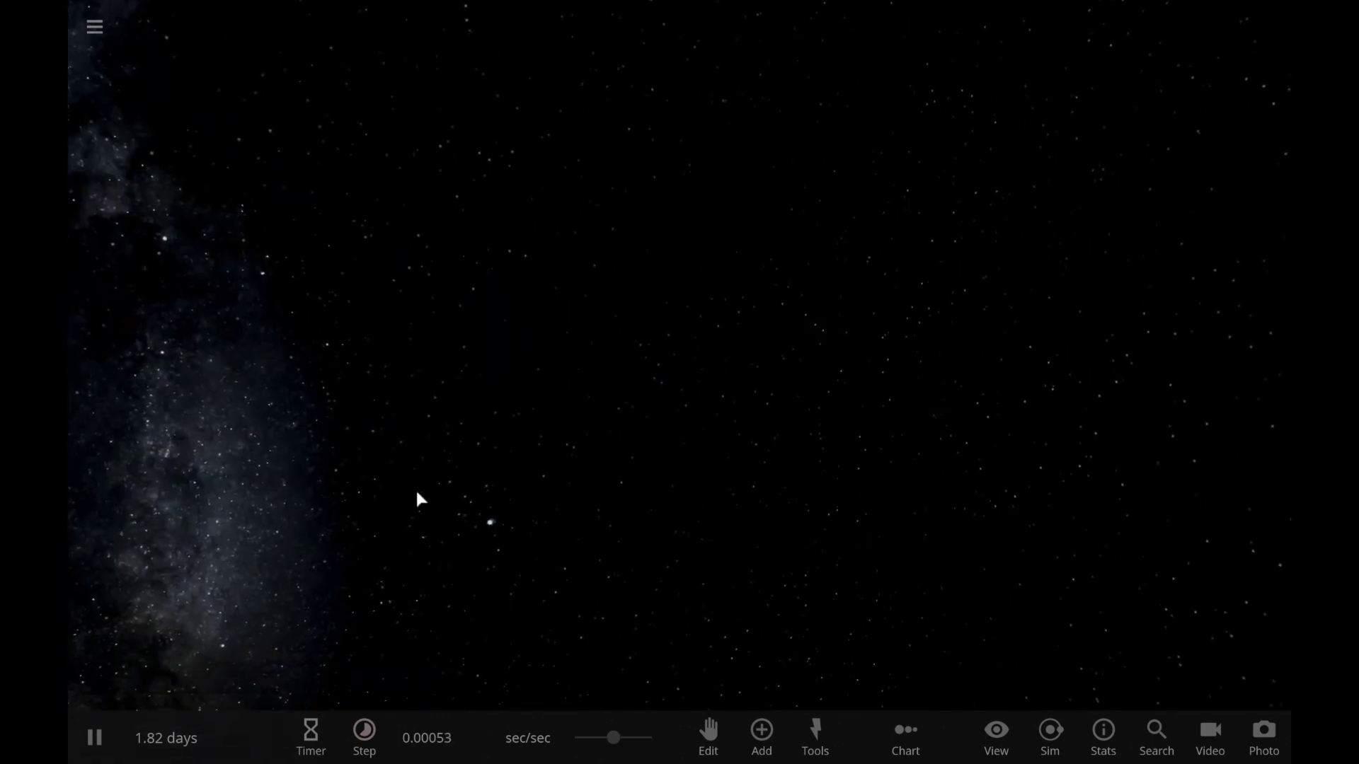
left_click_drag(490, 521, 635, 509)
left_click_drag(908, 410, 824, 506)
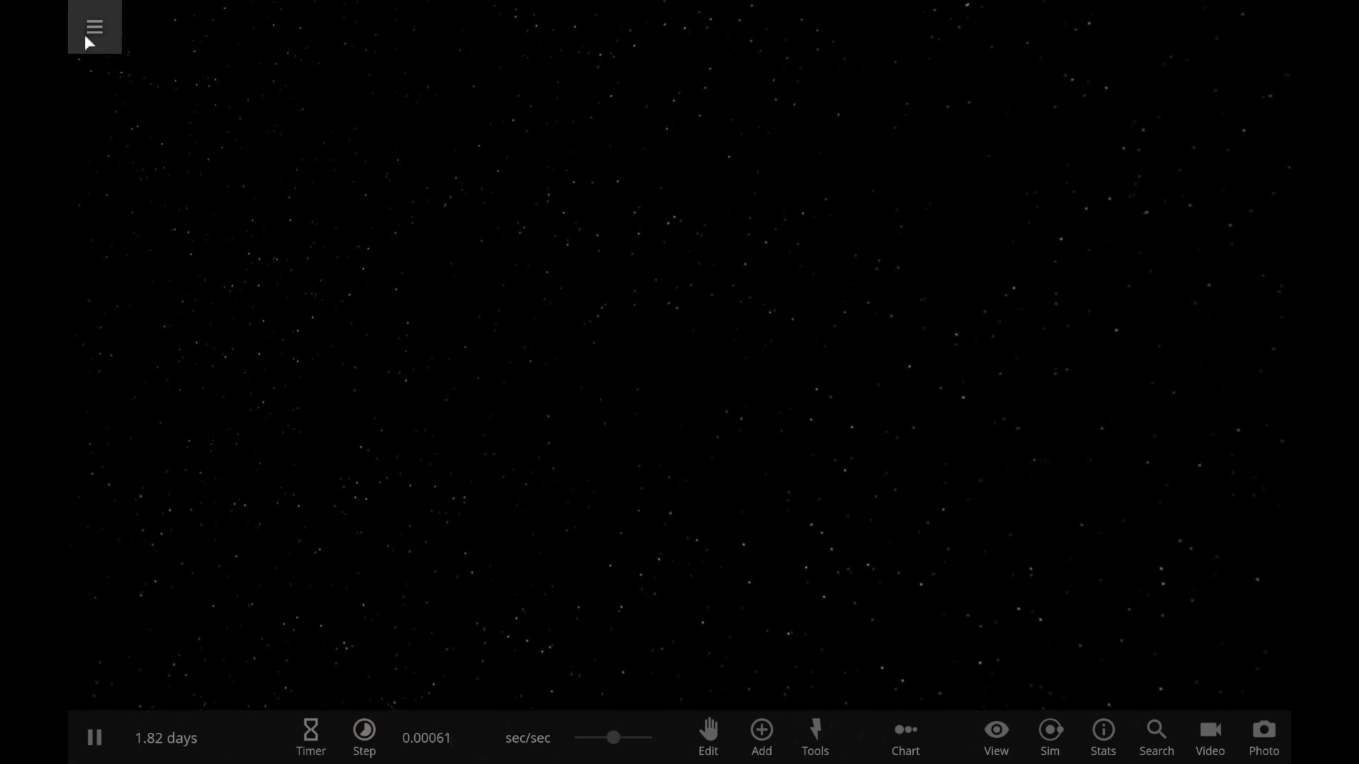
left_click(86, 37)
- Start another empty simulation, pause it, and raise time from 0.00002 to 0.00042 sec/sec
left_click(158, 344)
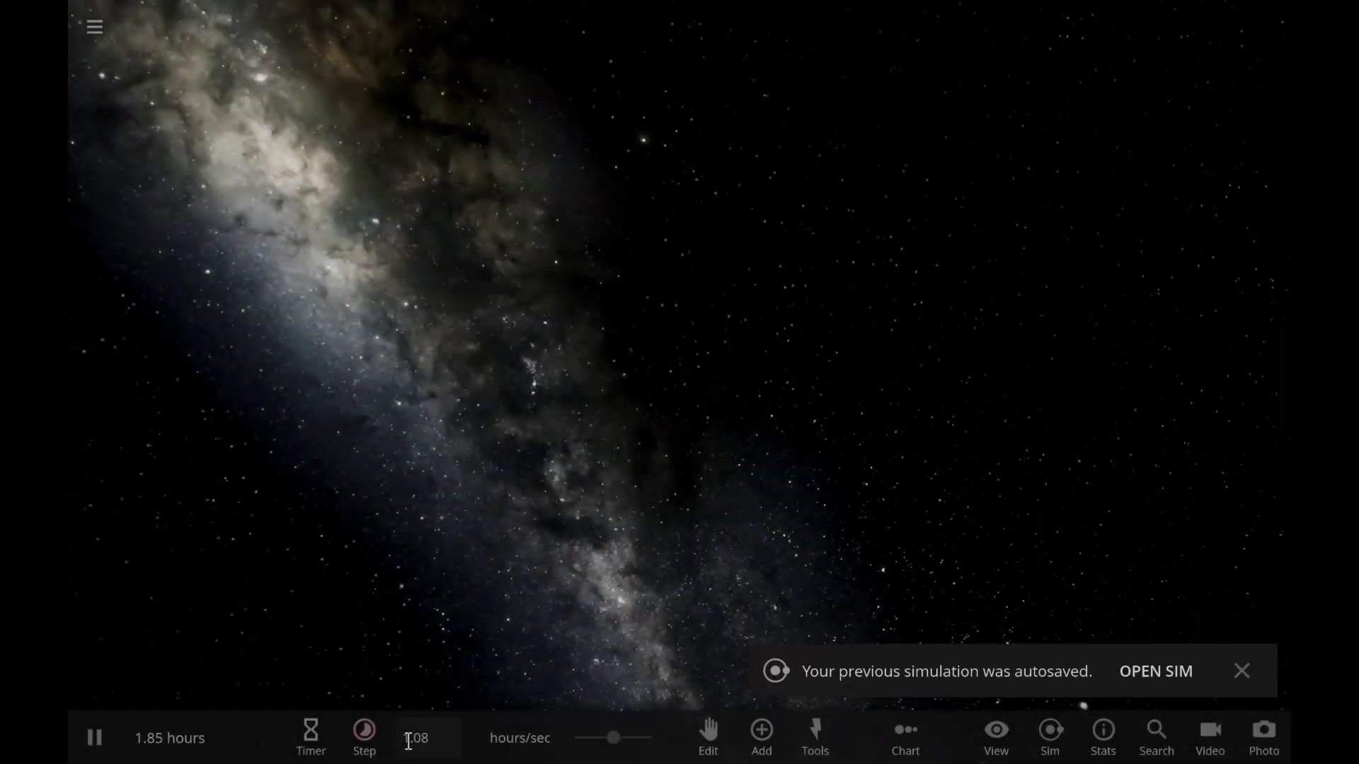
key("space")
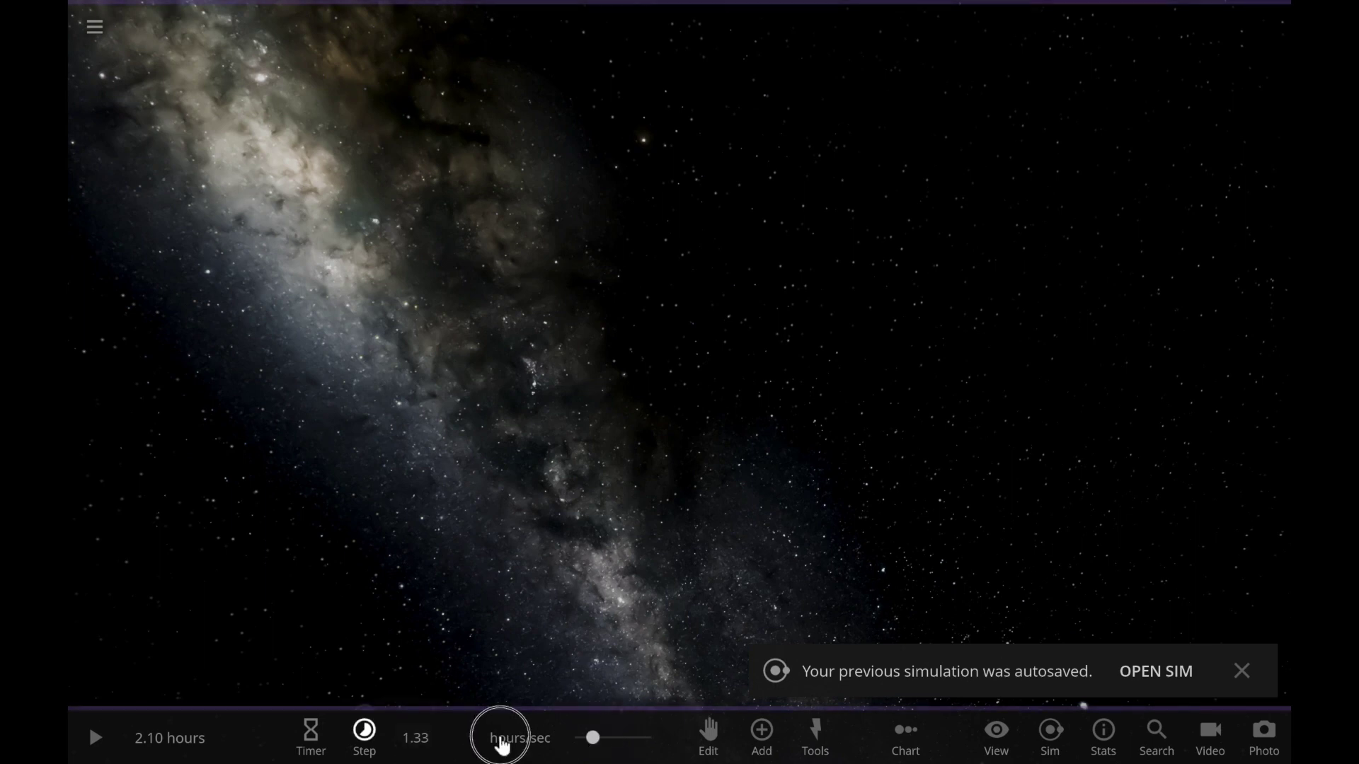
left_click(502, 744)
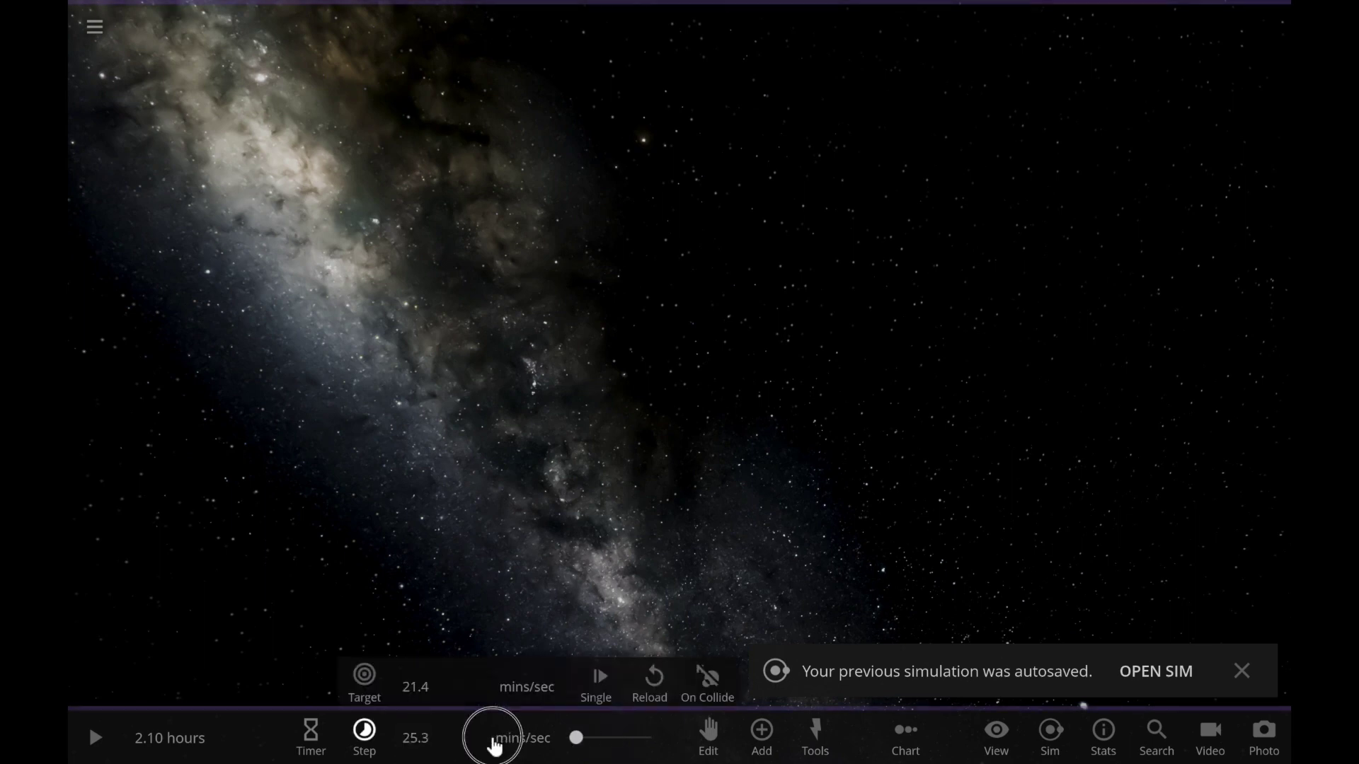
scroll(490, 743, "down", 3)
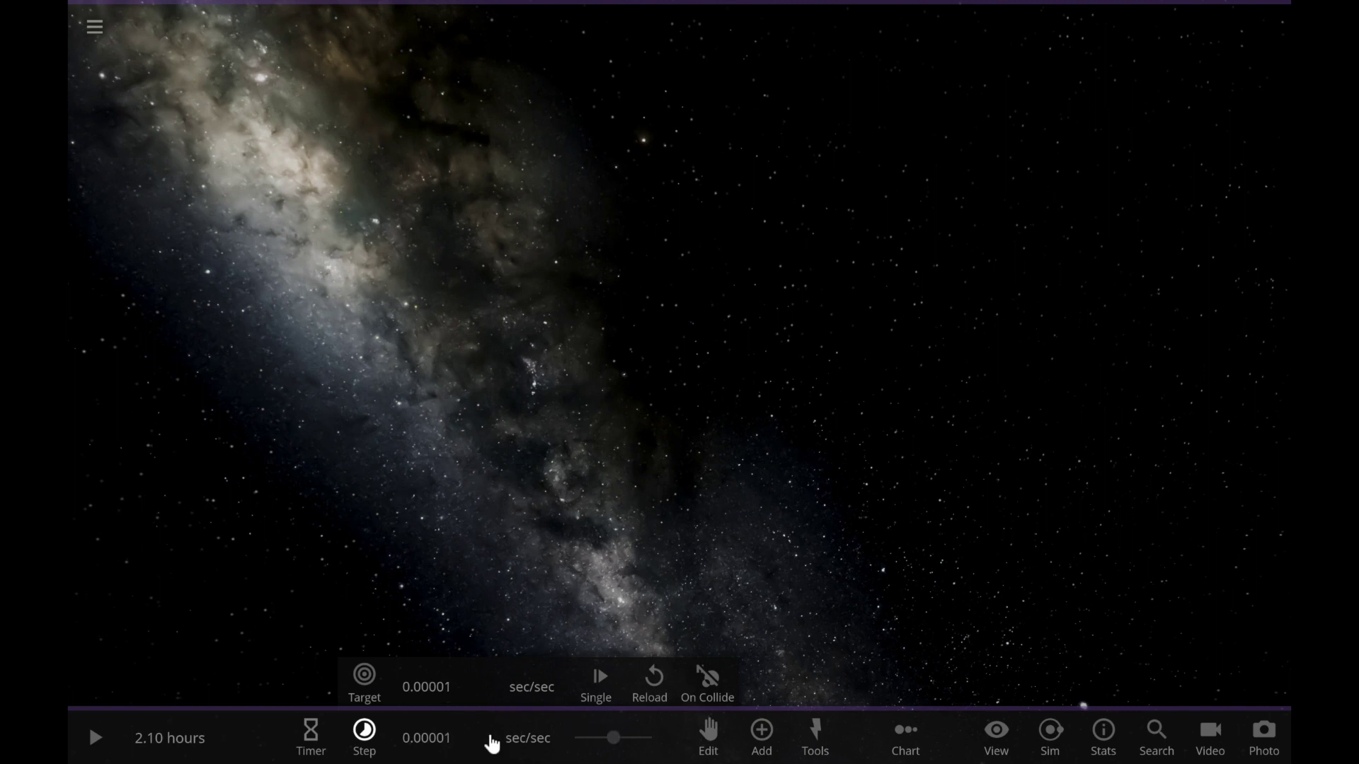
left_click(664, 745)
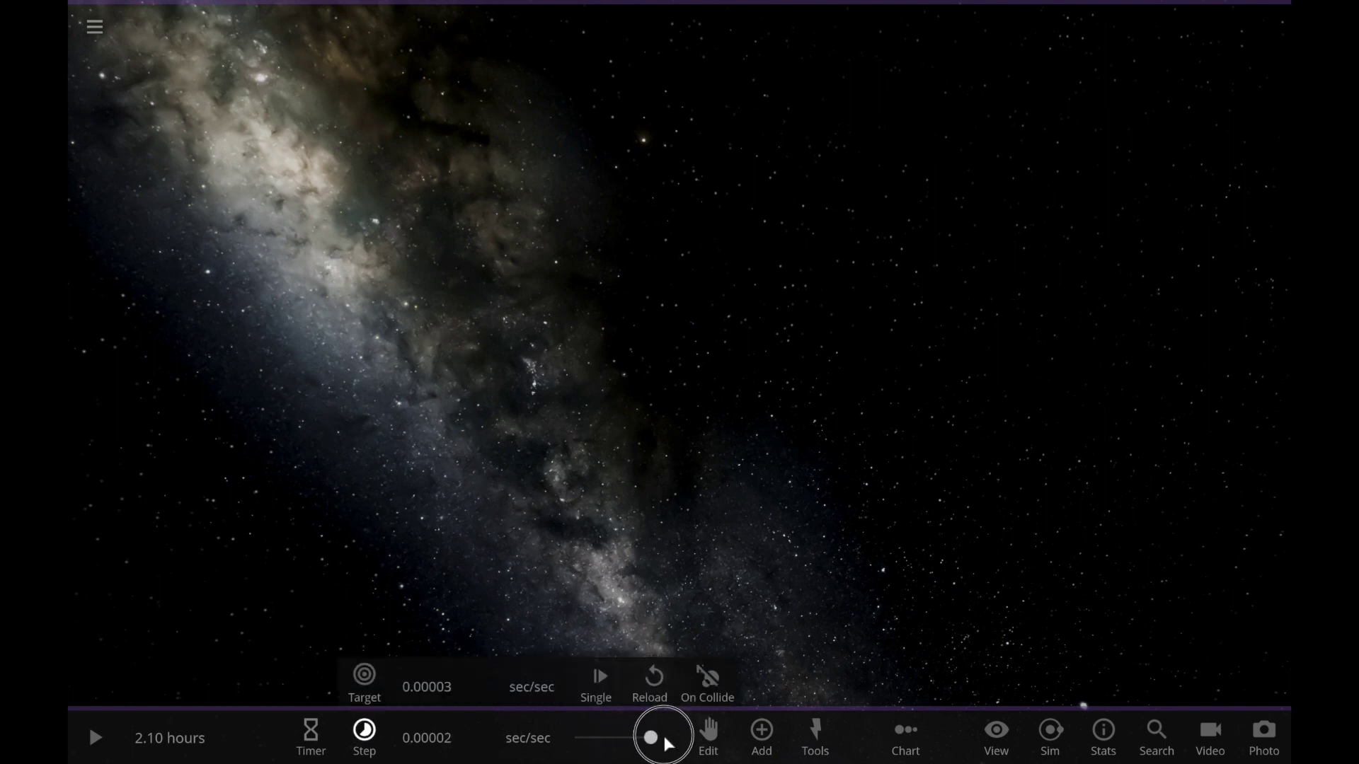
left_click_drag(663, 738, 663, 739)
- Add two Crab Pulsars from the Stars presets, the second orbiting the first
left_click(760, 743)
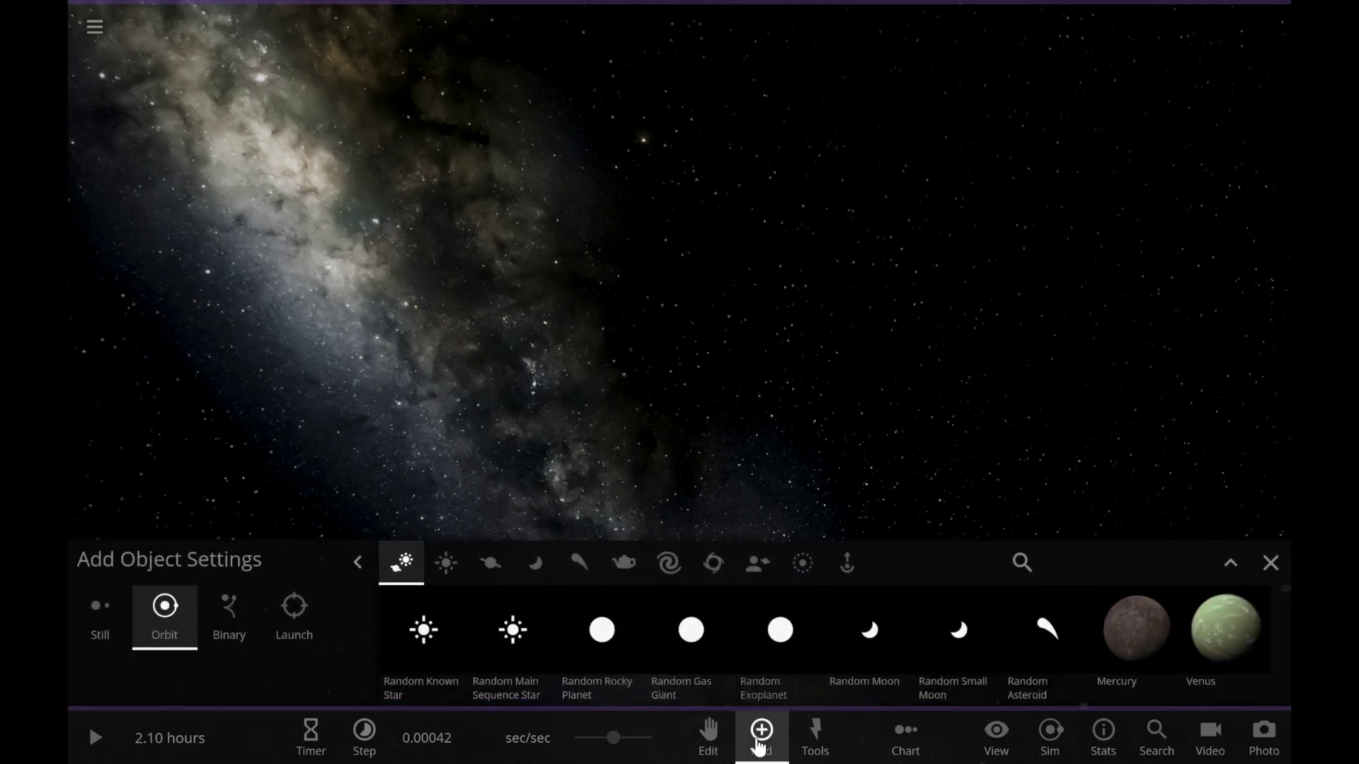
scroll(622, 683, "down", 8)
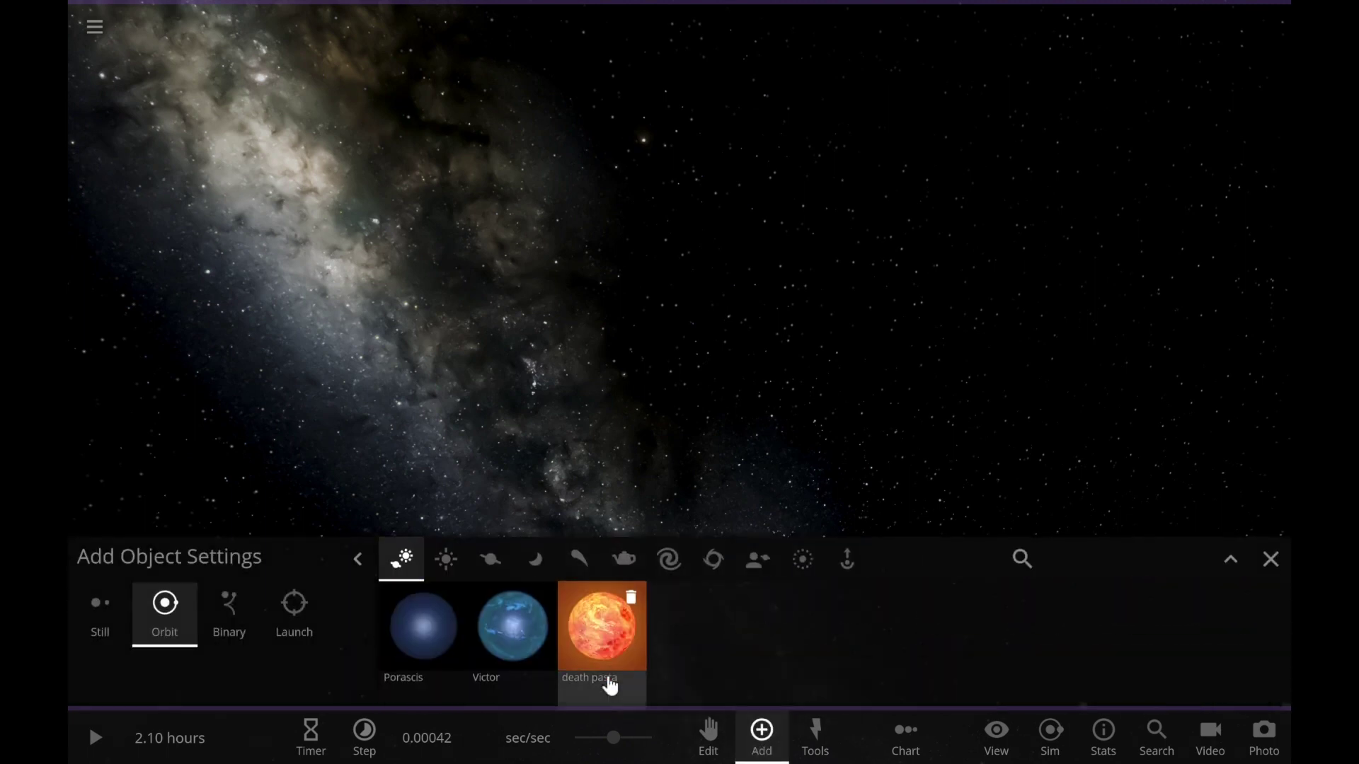
scroll(608, 683, "up", 10)
left_click(446, 560)
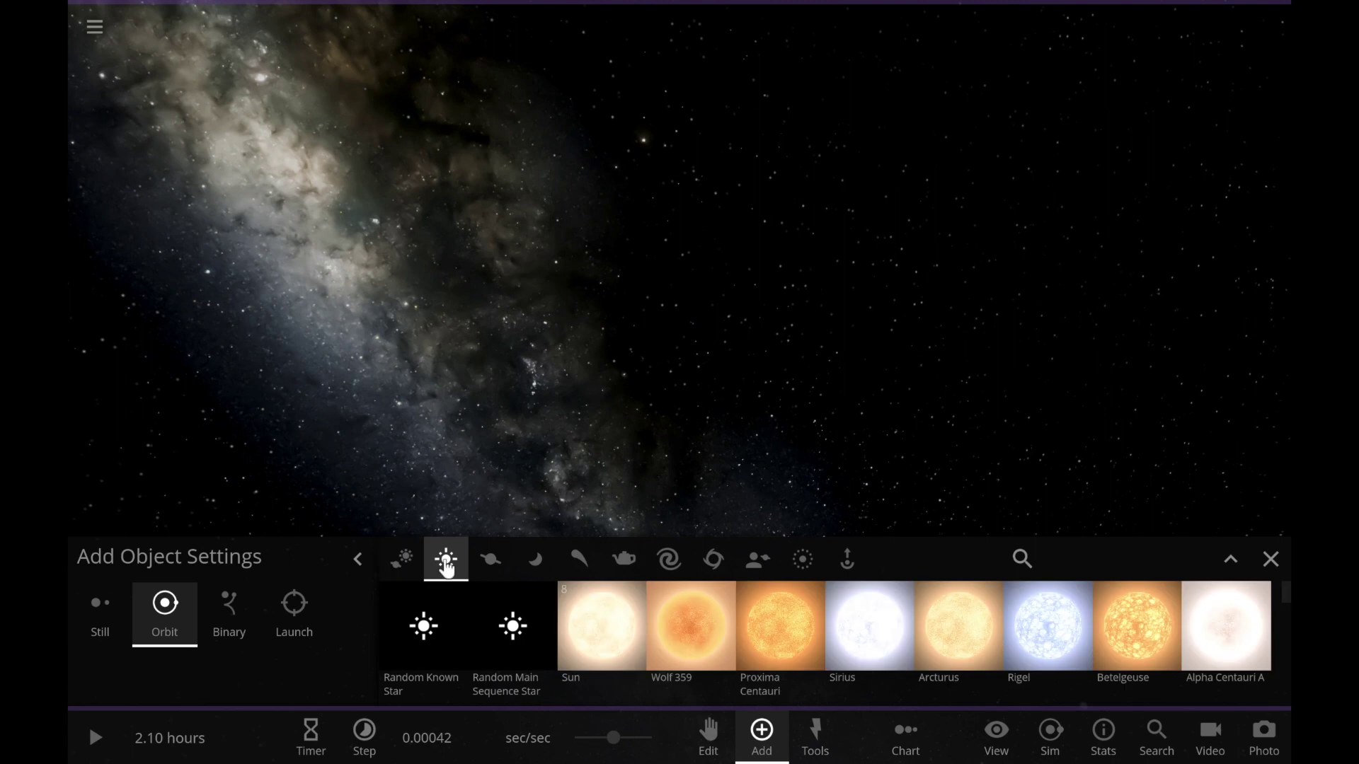
scroll(612, 629, "down", 5)
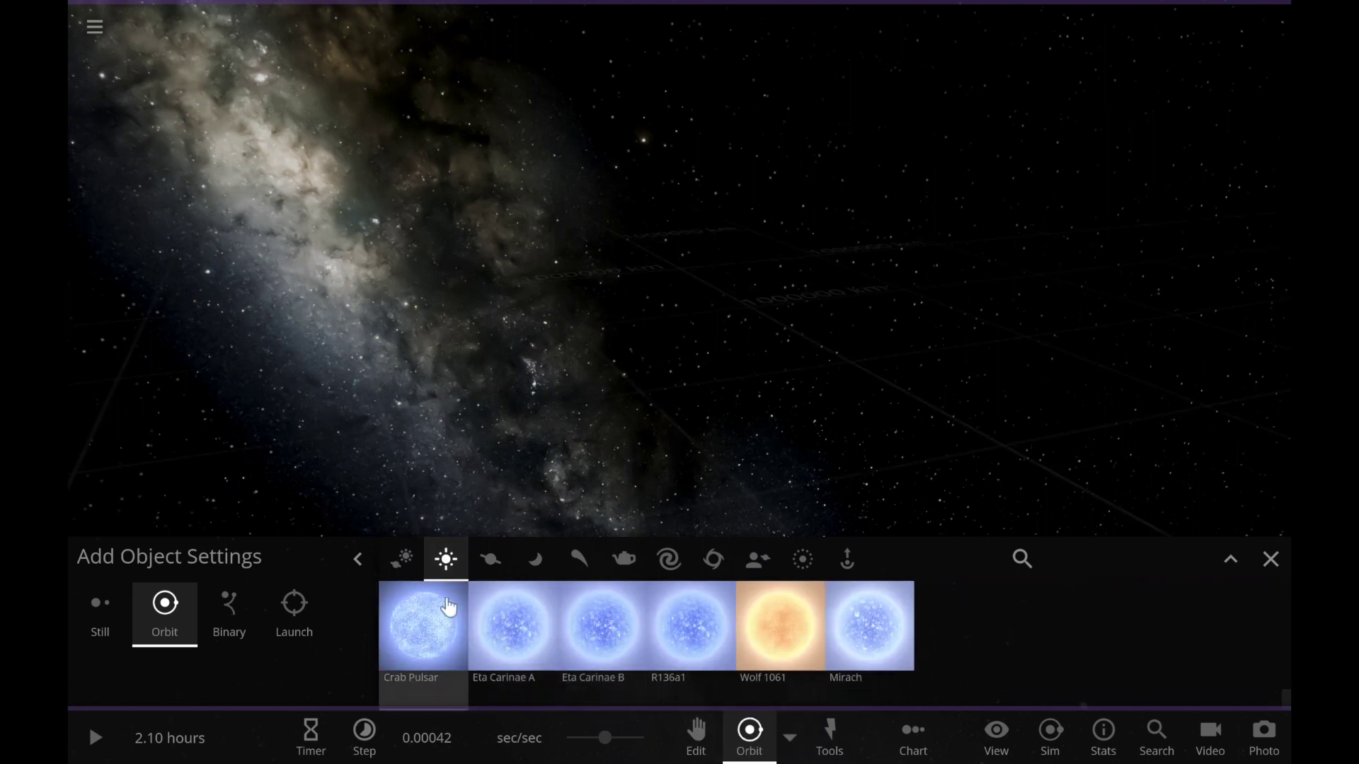
left_click(674, 261)
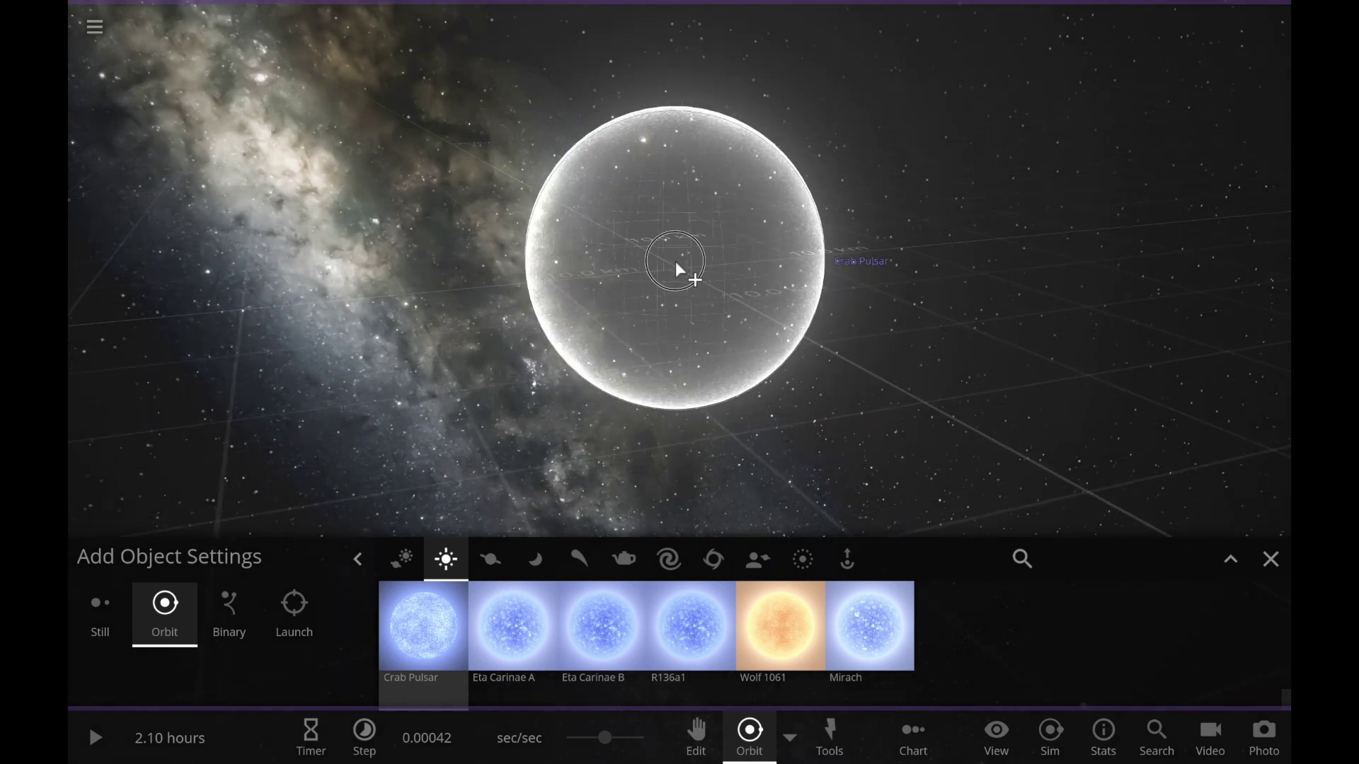
left_click(305, 275)
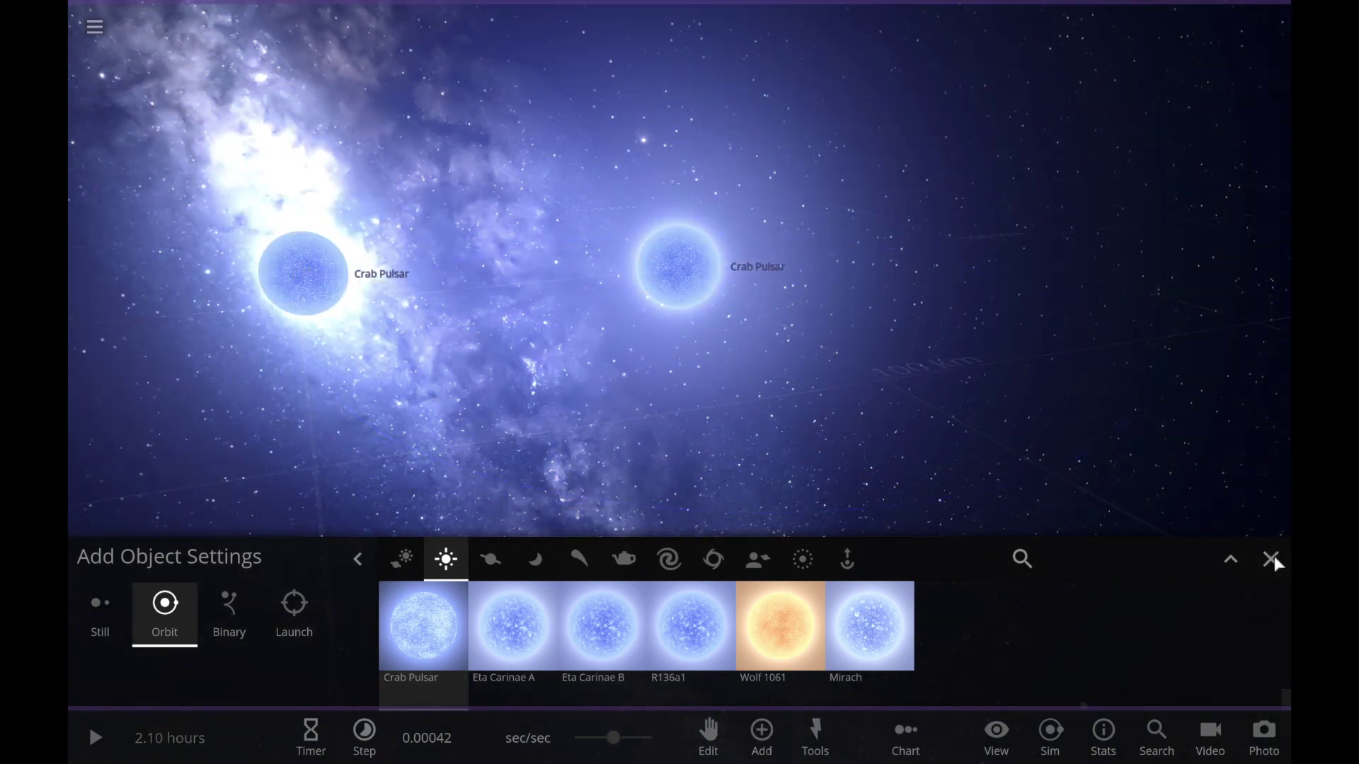
left_click(1271, 559)
- Show the Crab Pulsar's info card (1.40 sun, 11.5 km)
left_click(675, 367)
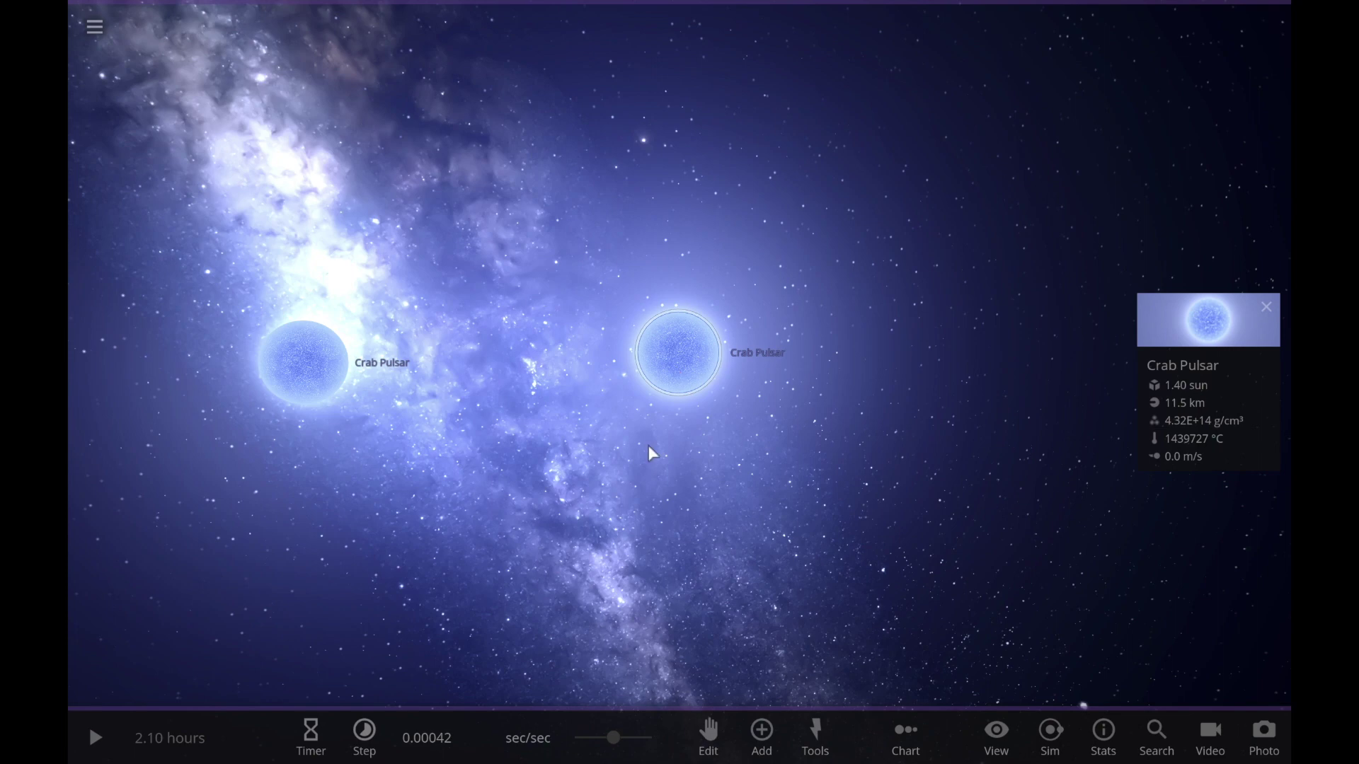
left_click(1203, 368)
left_click(1264, 25)
- Focus on the pulsar, zoom out, and rotate to frame both pulsars
double_click(674, 347)
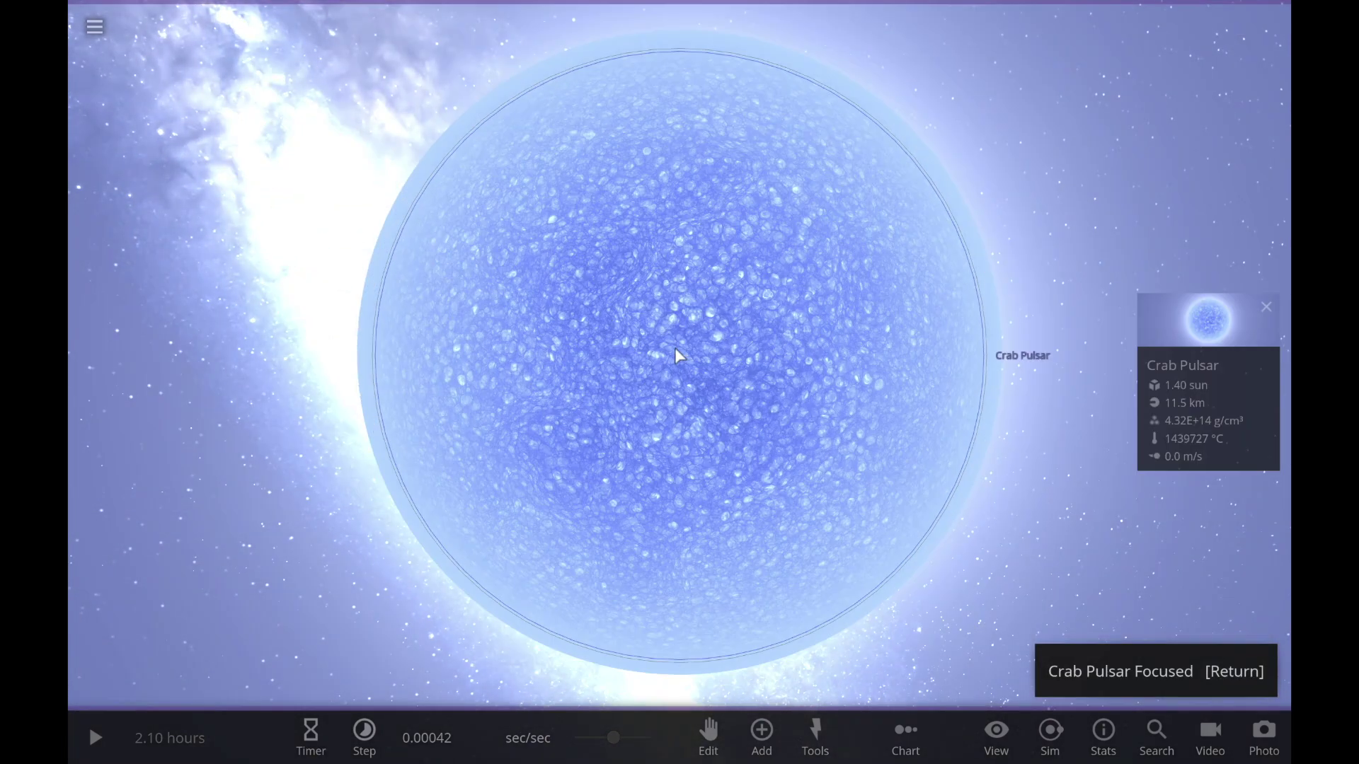
scroll(673, 349, "down", 3)
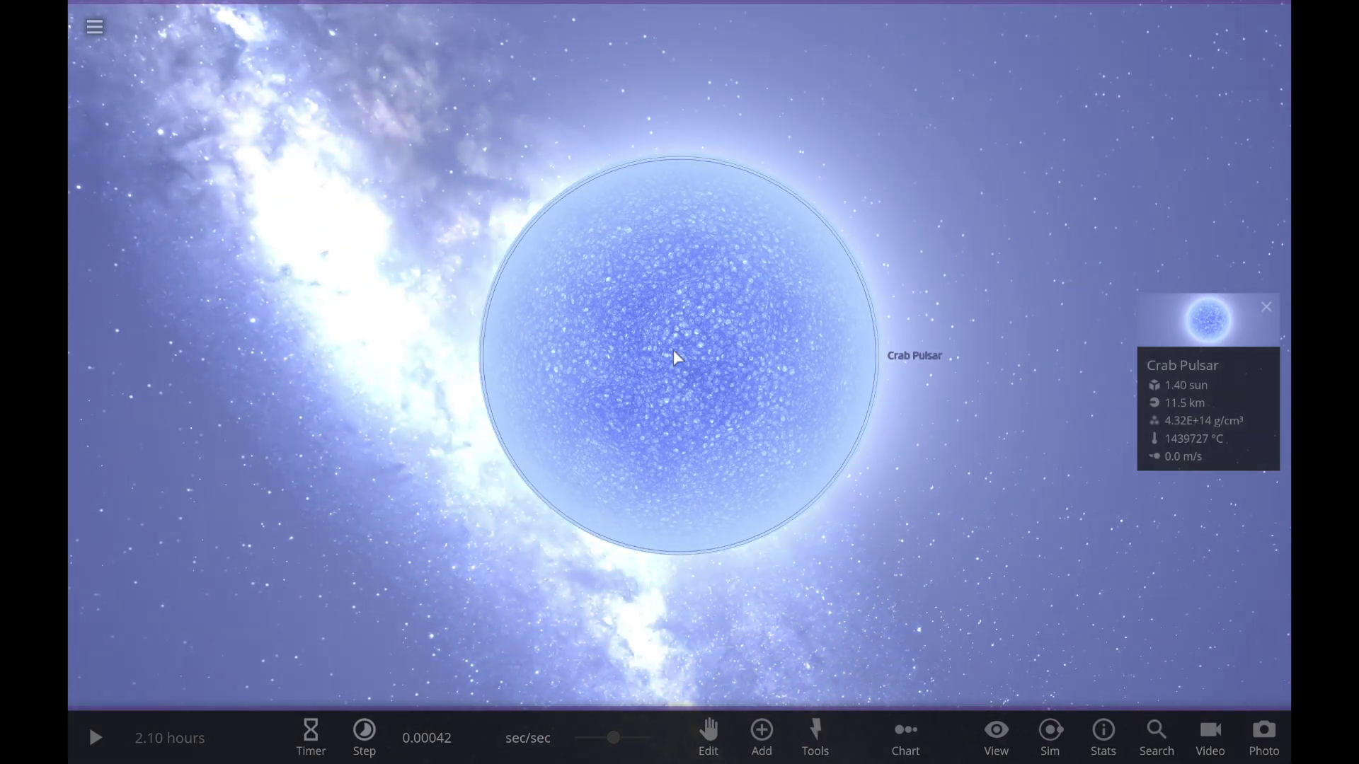
scroll(673, 350, "down", 3)
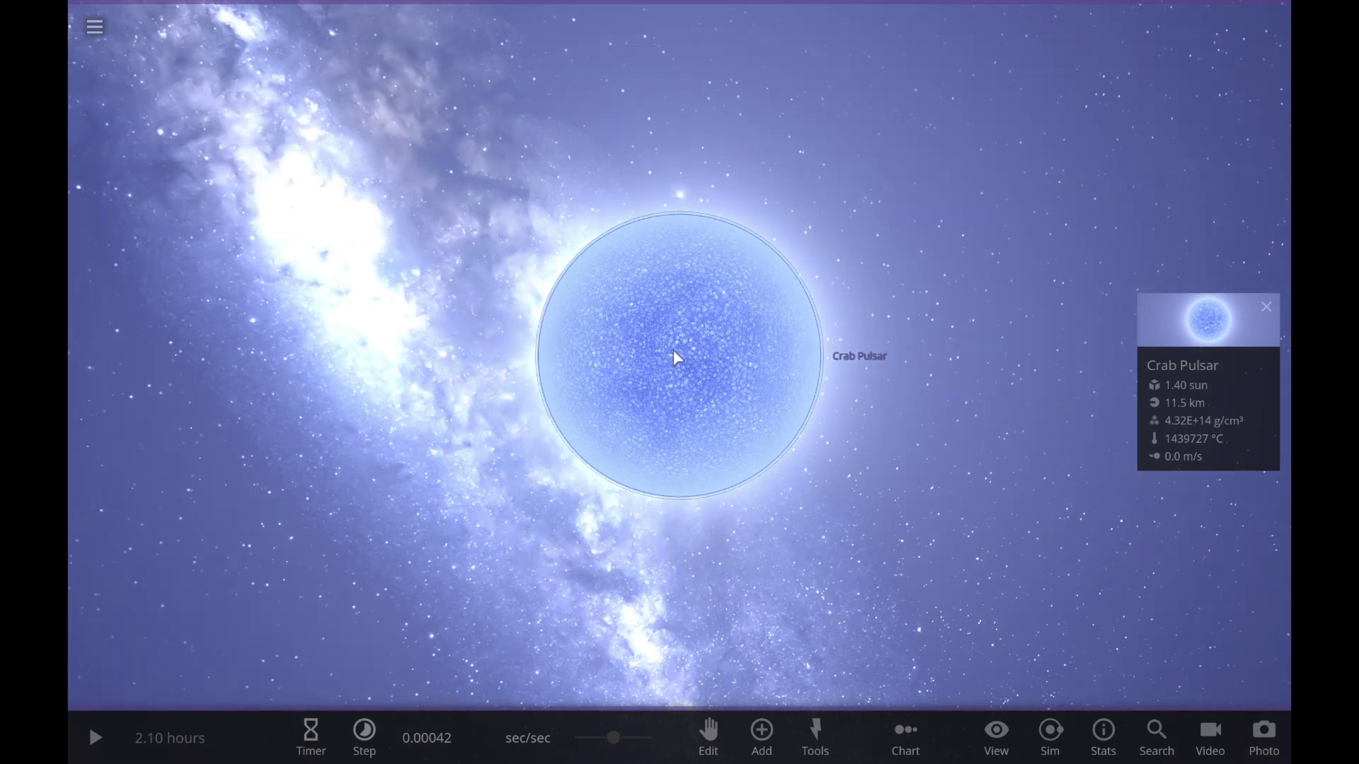
scroll(673, 350, "down", 3)
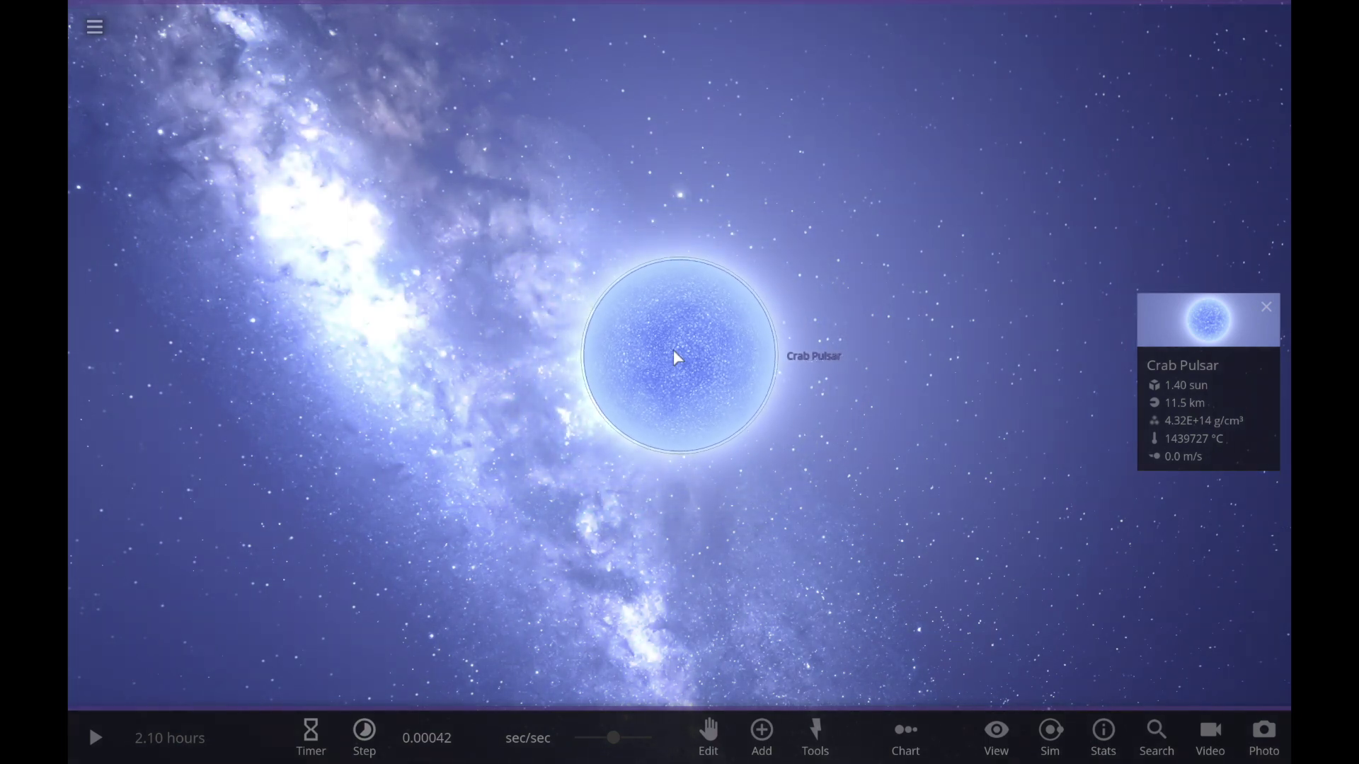
scroll(673, 349, "down", 3)
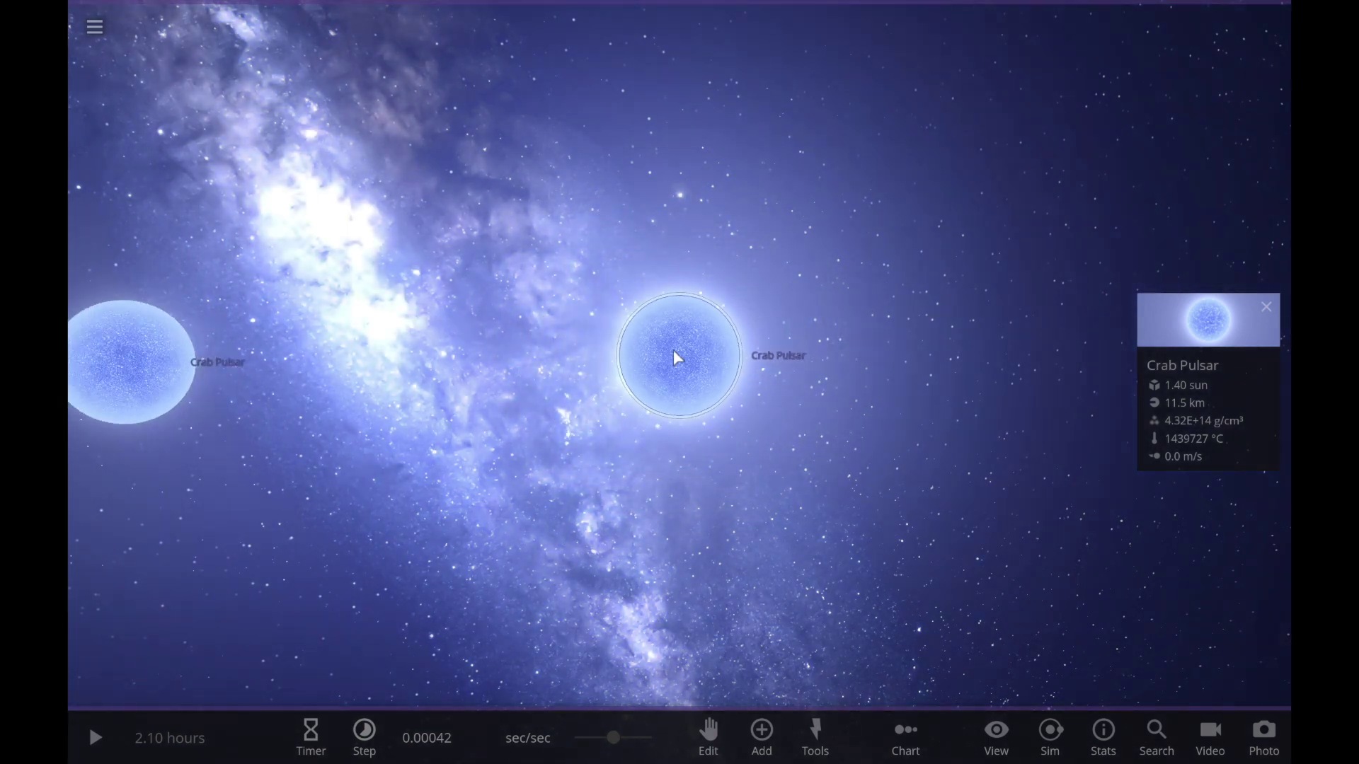
scroll(673, 349, "down", 3)
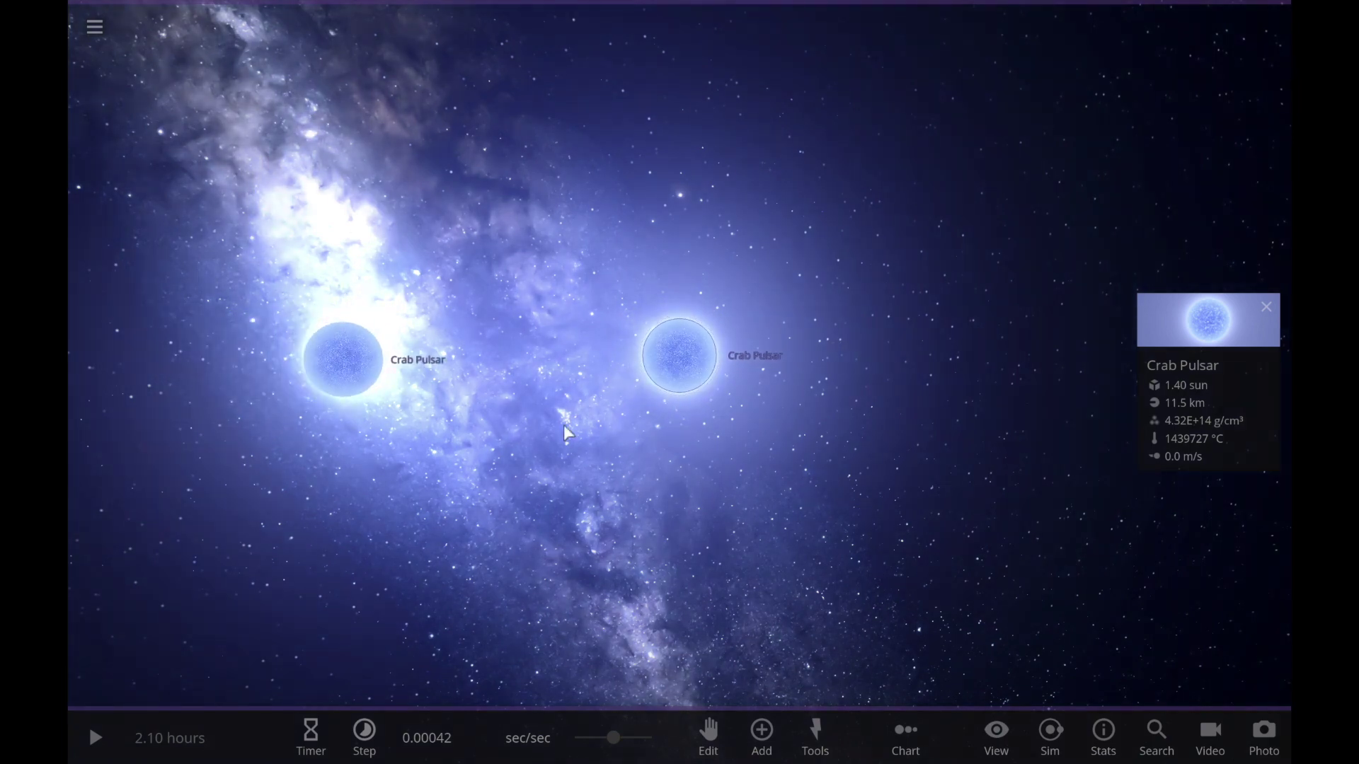
left_click_drag(564, 425, 546, 592)
- Resume the simulation and settle its speed at about 1.74 ms/sec
key("space")
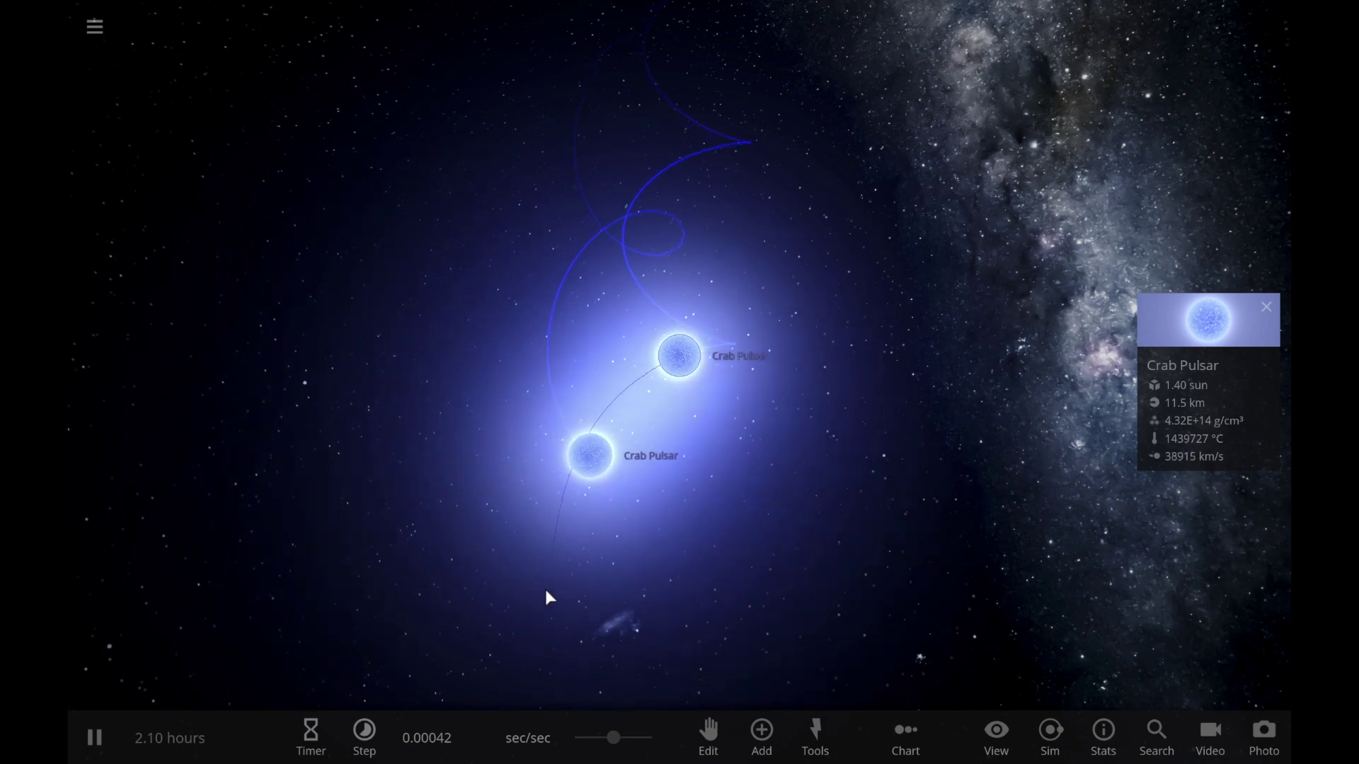
left_click_drag(611, 739, 652, 732)
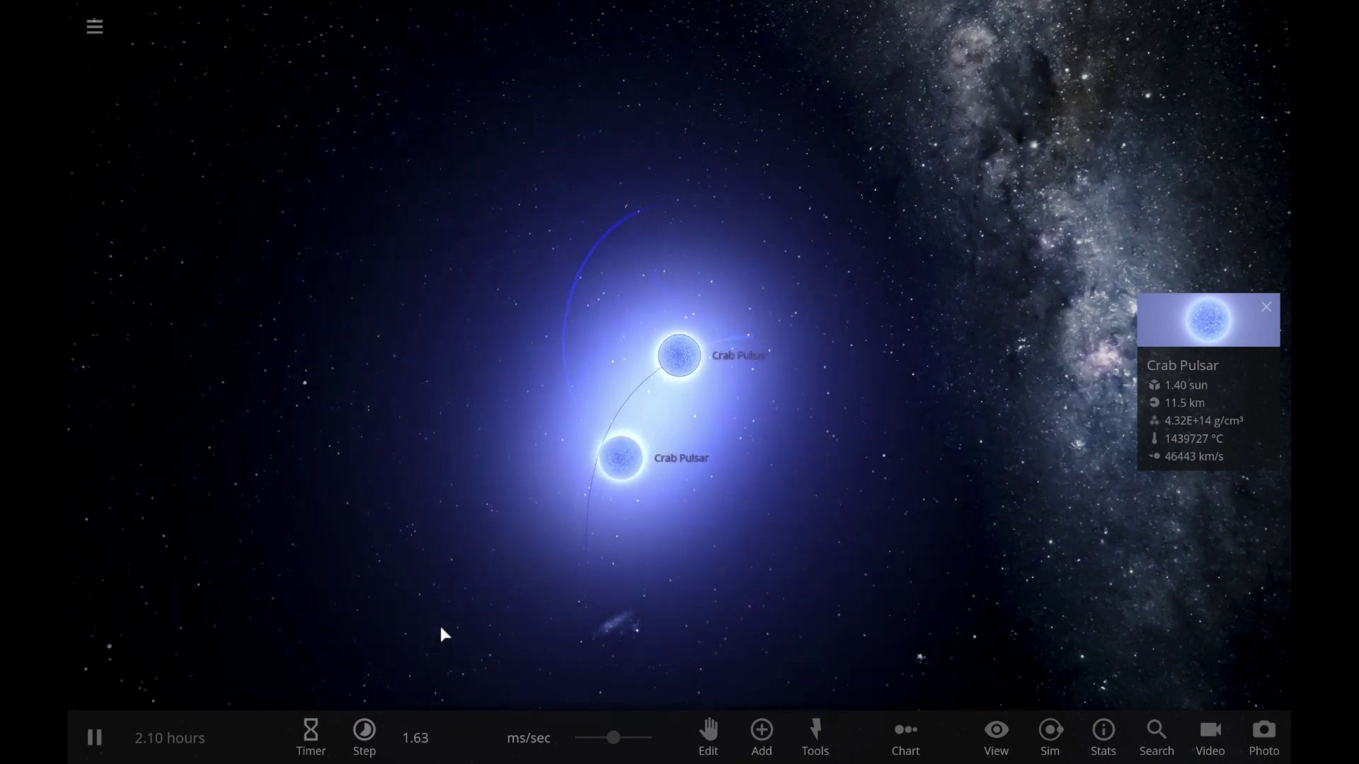
left_click_drag(613, 737, 650, 741)
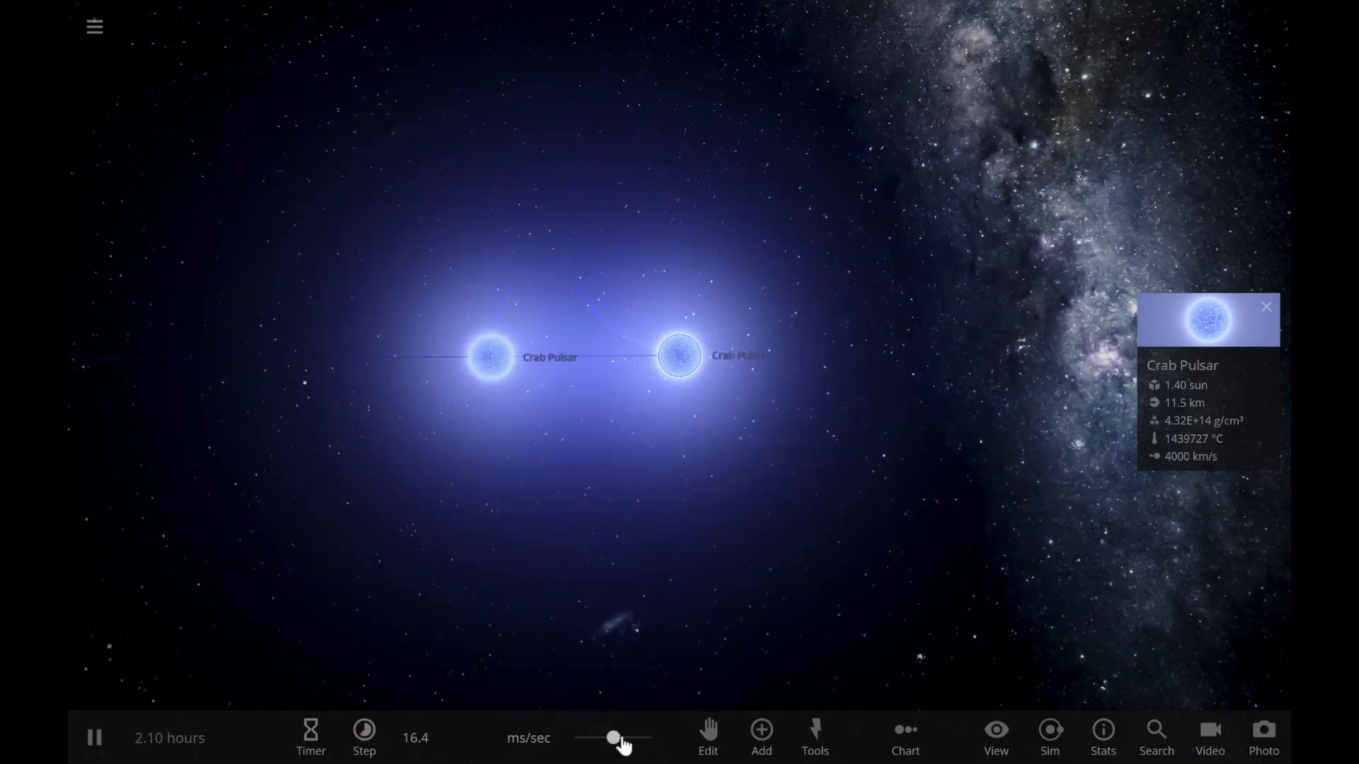
left_click_drag(613, 738, 559, 740)
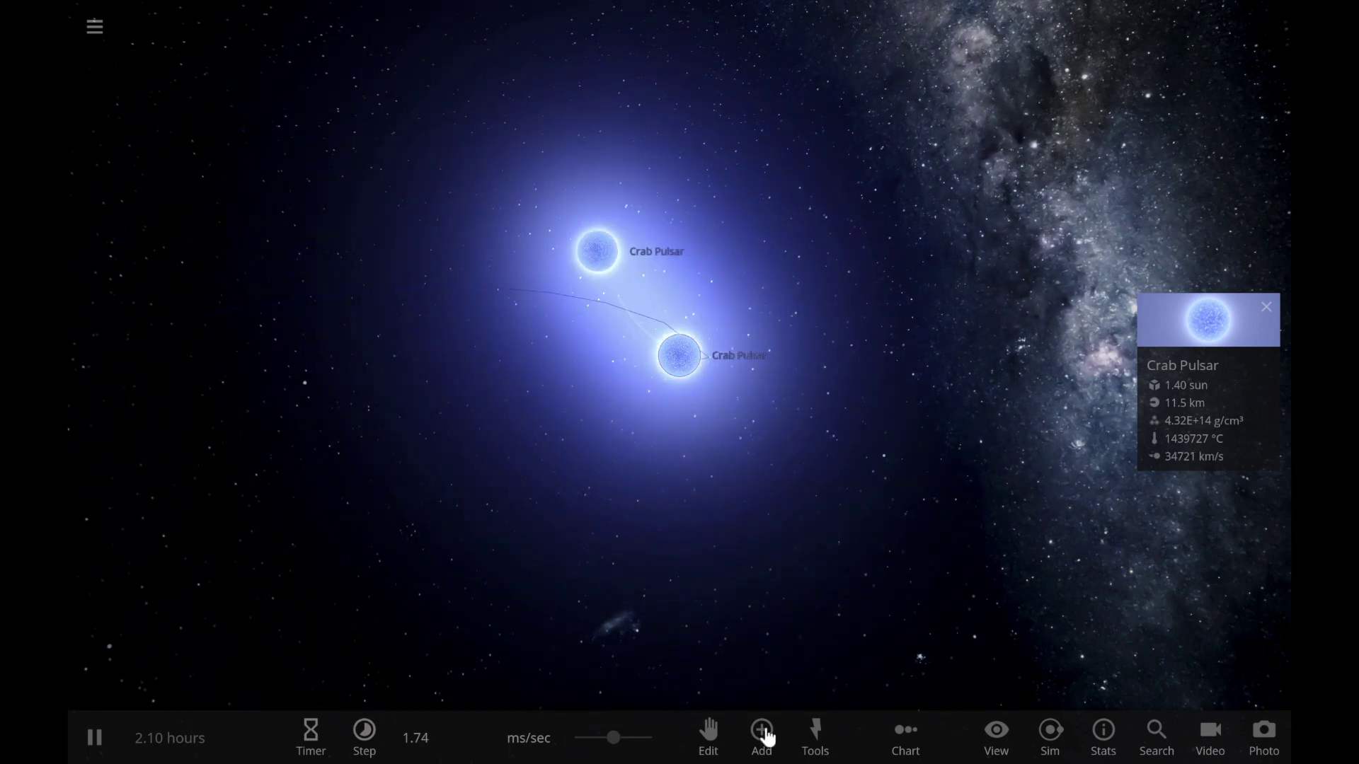
- Place several more Crab Pulsars in orbit near the pair, scattering the group across roughly 10000 km
left_click(763, 736)
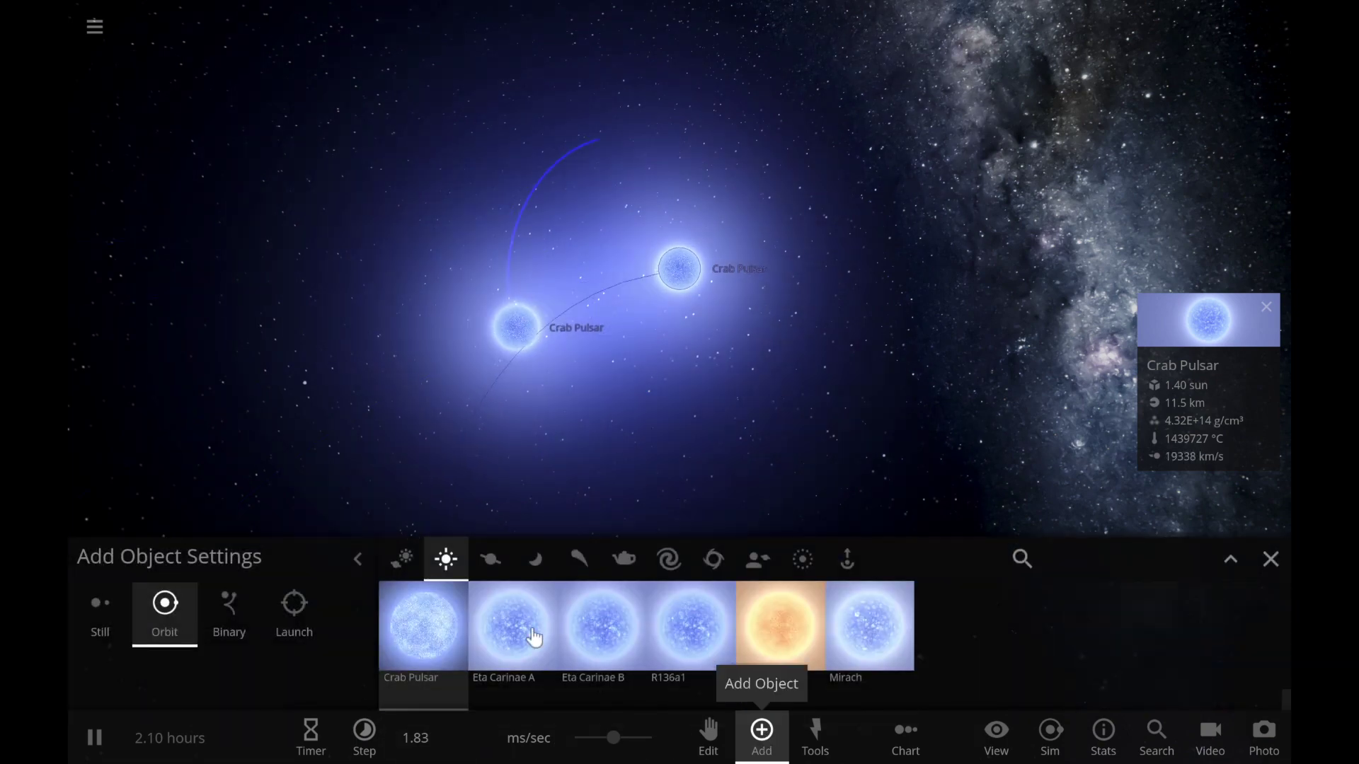
left_click(409, 623)
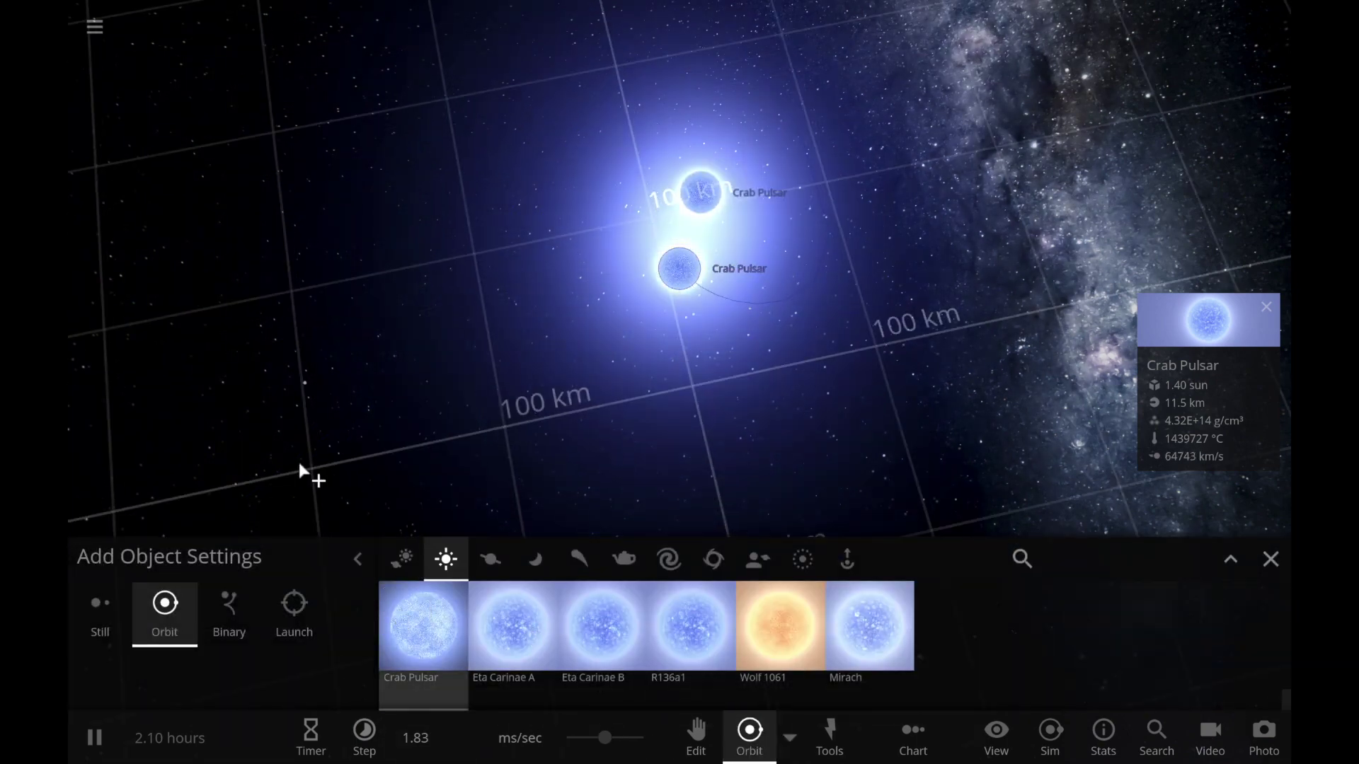
left_click_drag(257, 375, 275, 378)
scroll(267, 304, "down", 5)
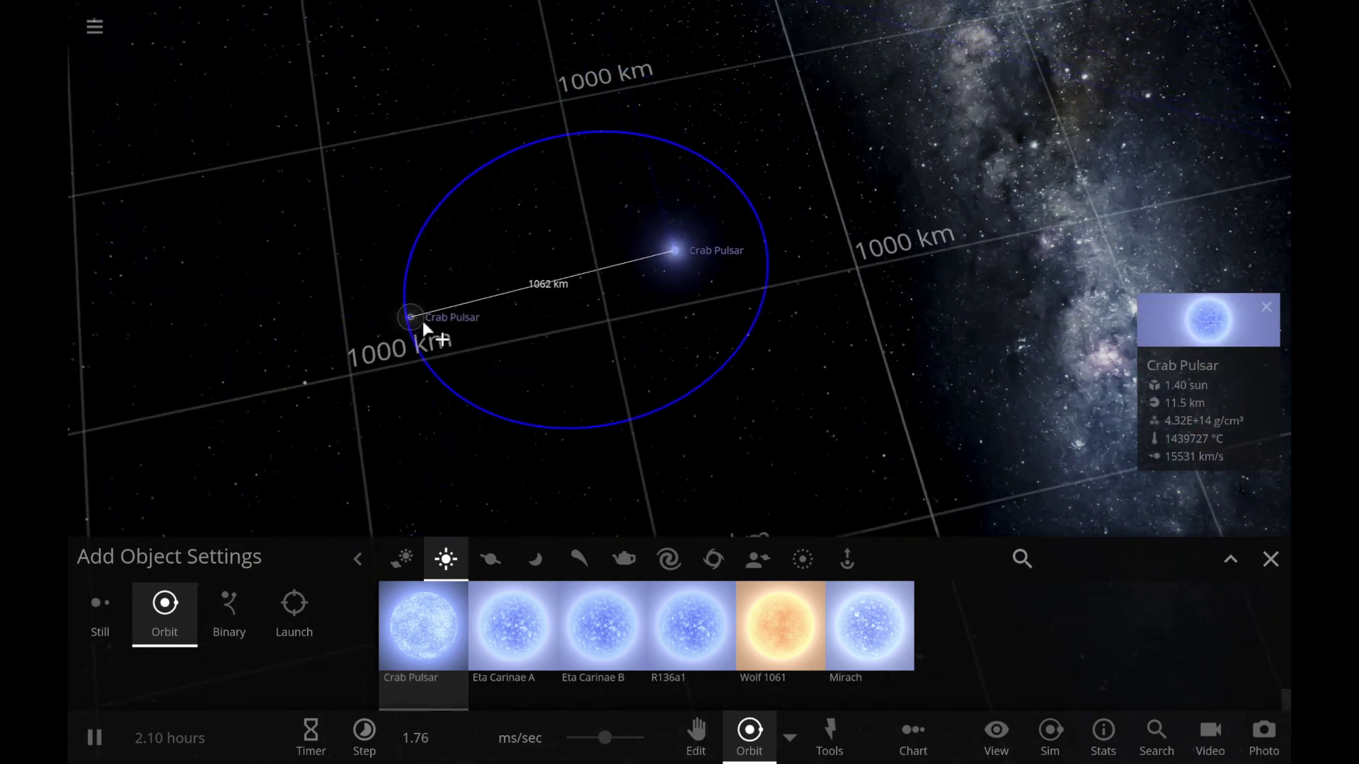
left_click(634, 312)
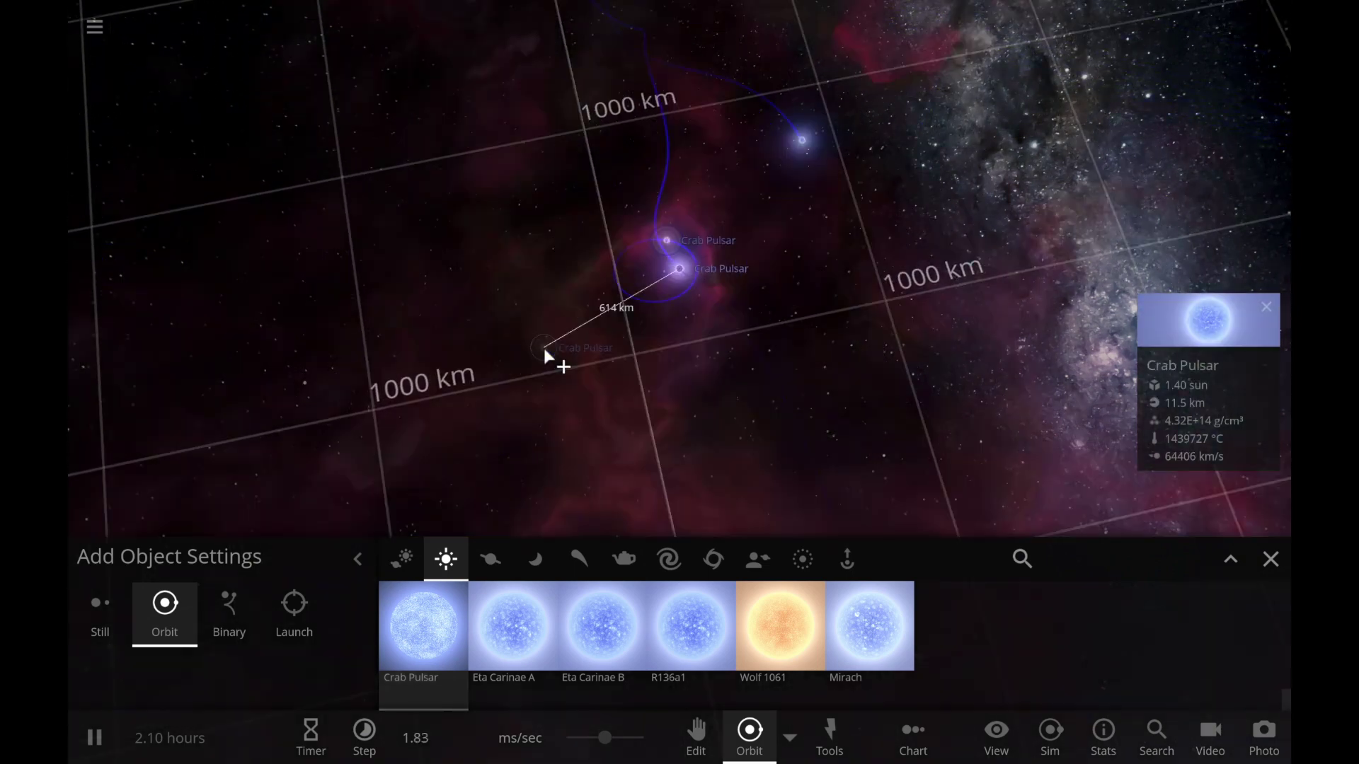
left_click_drag(544, 348, 515, 402)
left_click(1271, 559)
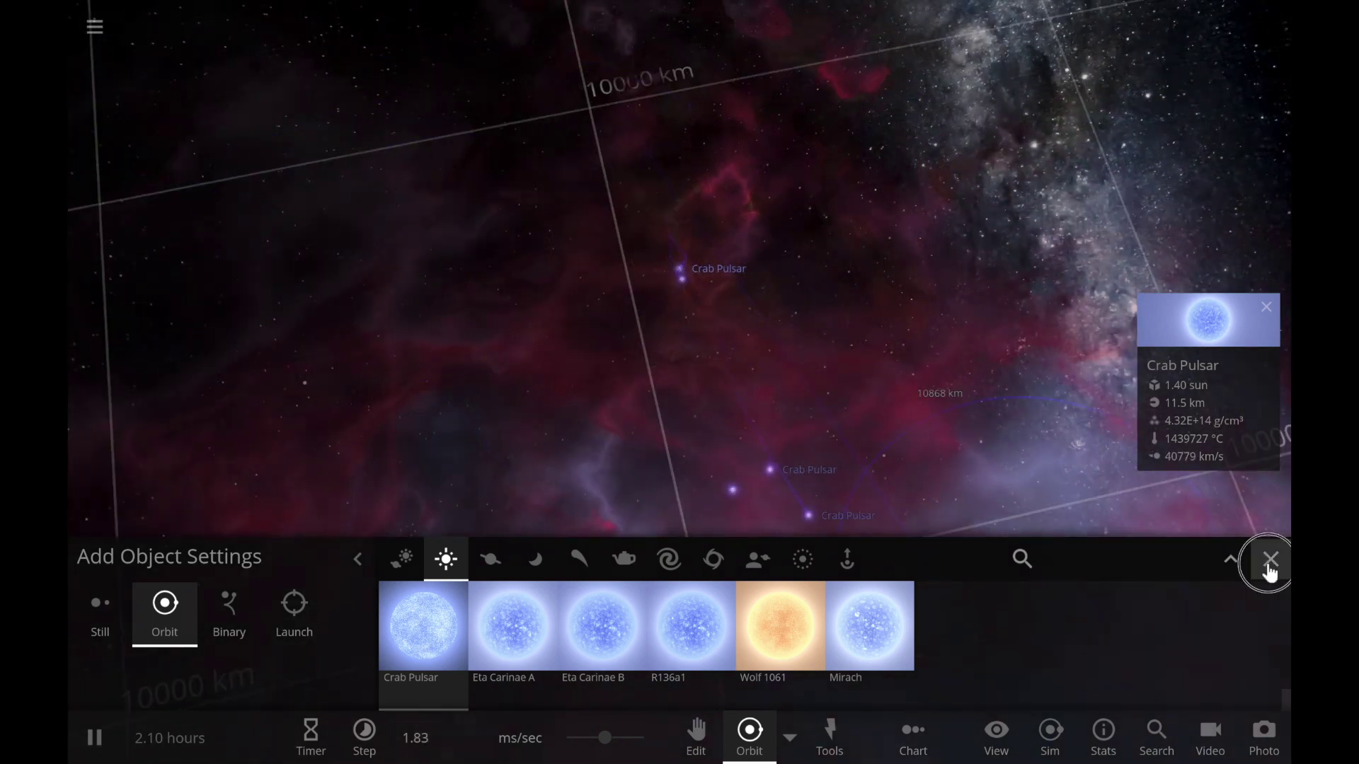